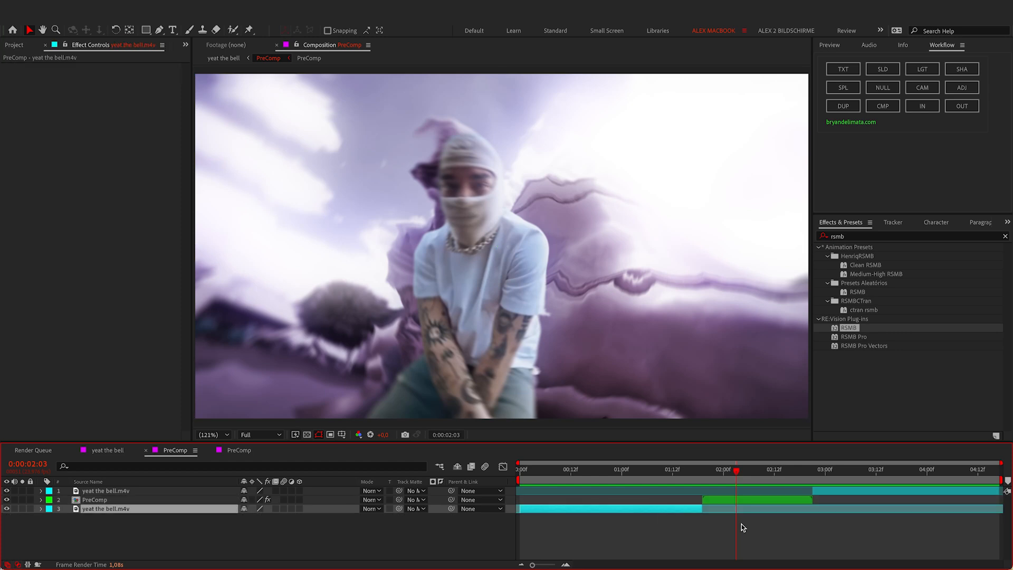
Step: Preview the transition from just before the cut
click(653, 470)
key(space)
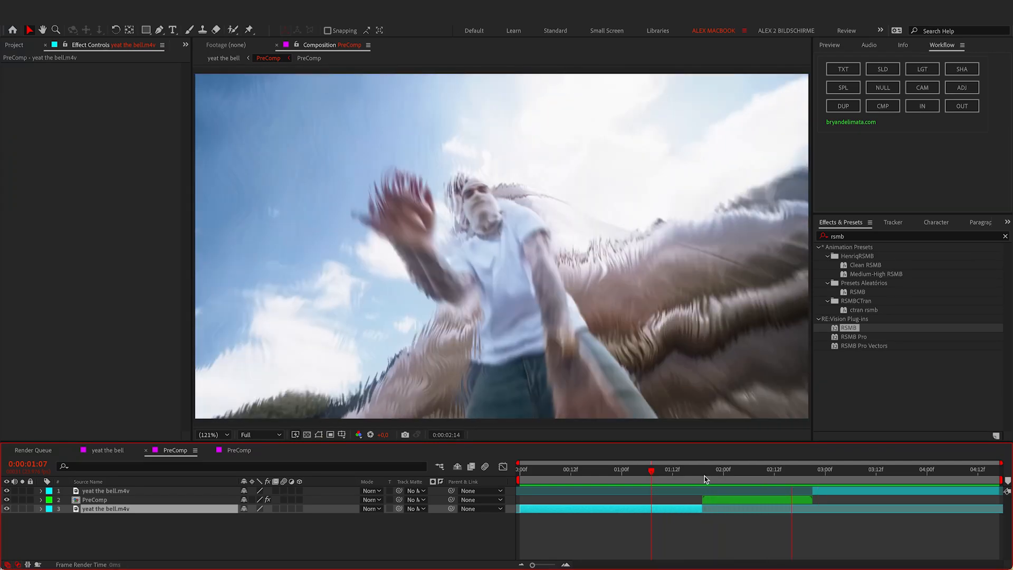
key(space)
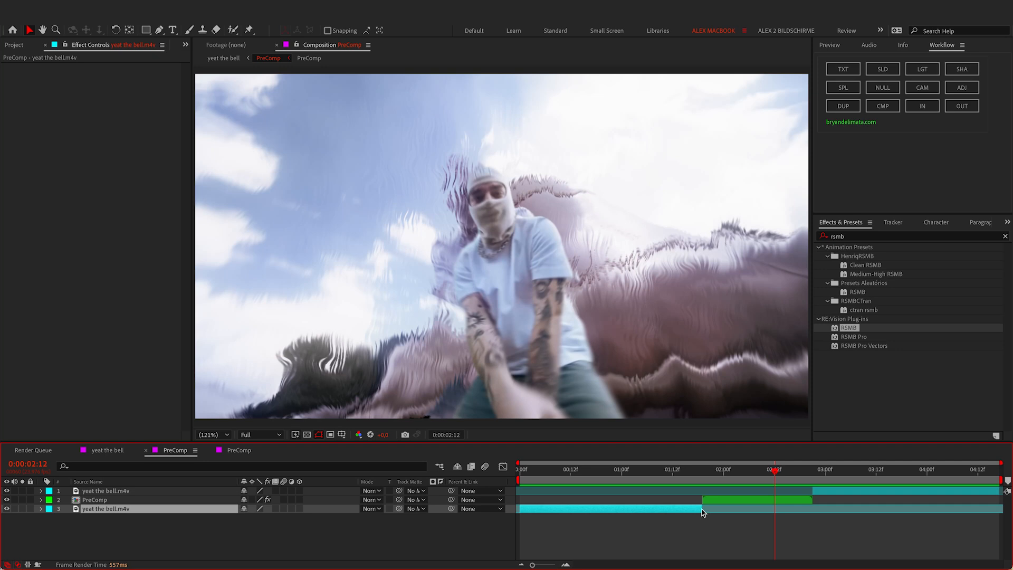
Step: Trim the lower footage clip at the transition, delete the leftover, and move PreComp to the bottom
drag(702, 507, 832, 509)
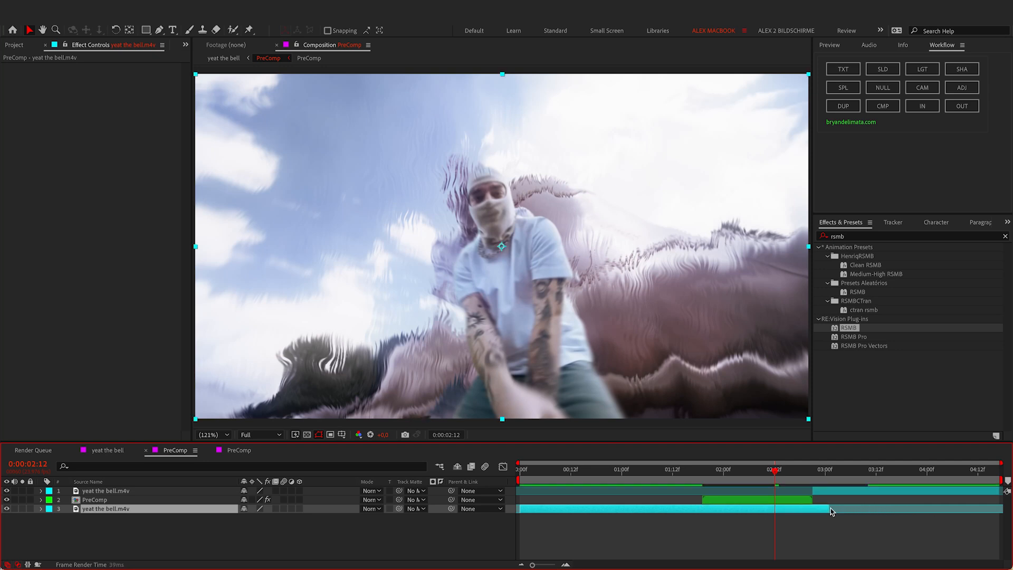
click(702, 473)
key(super+shift+d)
click(812, 471)
key(super+shift+d)
key(Delete)
click(98, 500)
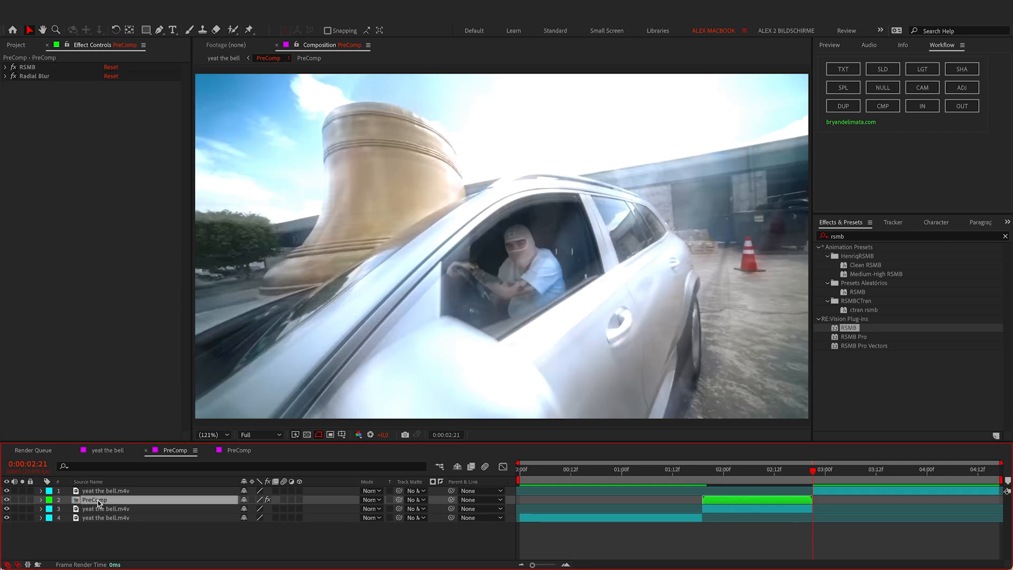
drag(98, 502, 106, 529)
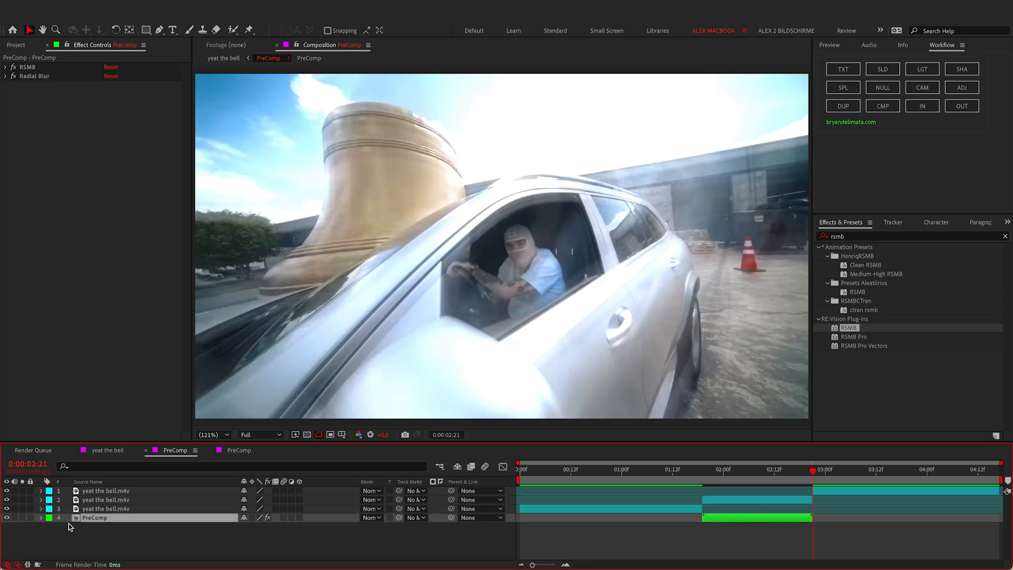
Step: Duplicate the clip starting at the transition twice to make three stacked copies
click(732, 502)
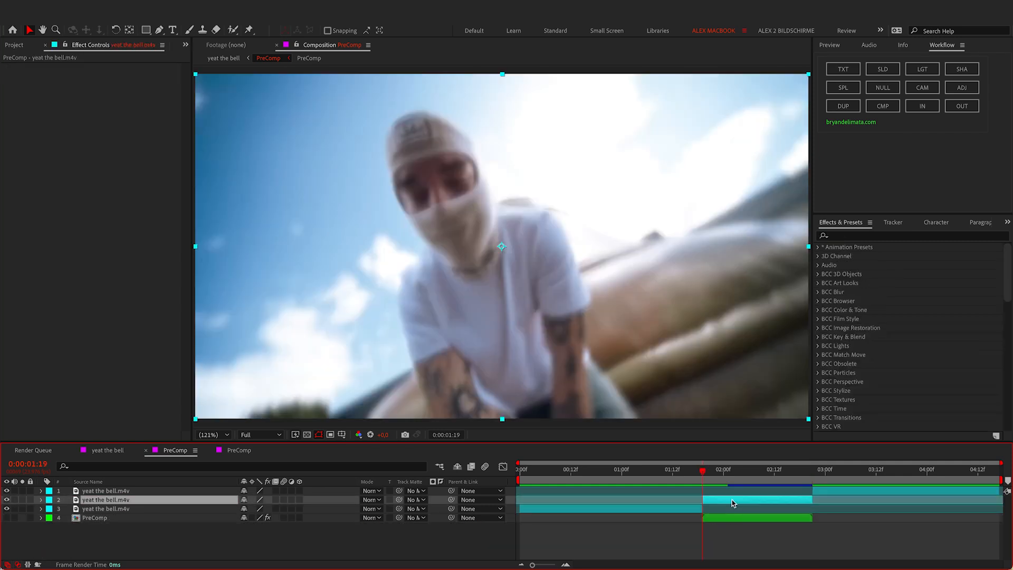
key(super+d)
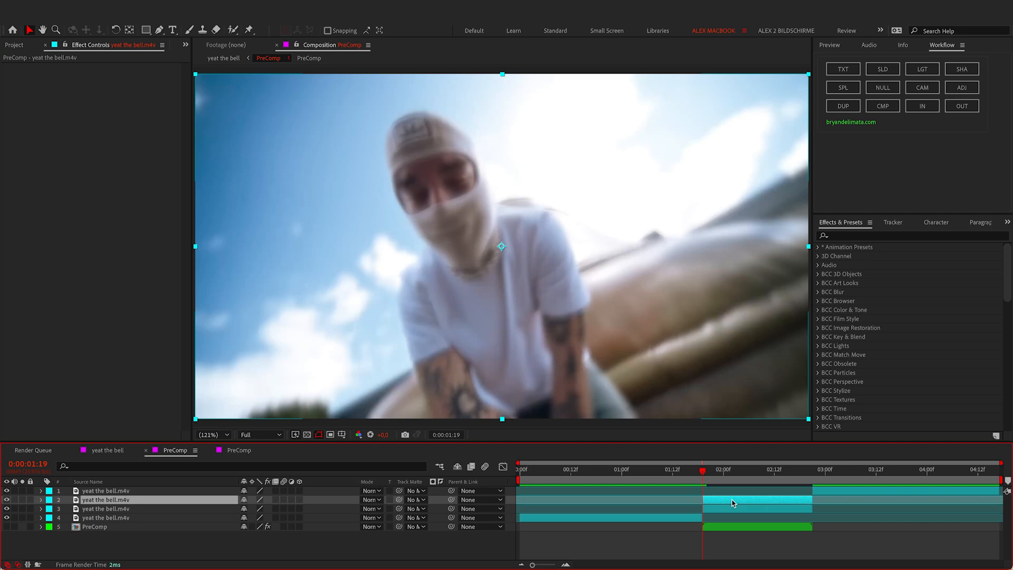
key(super+d)
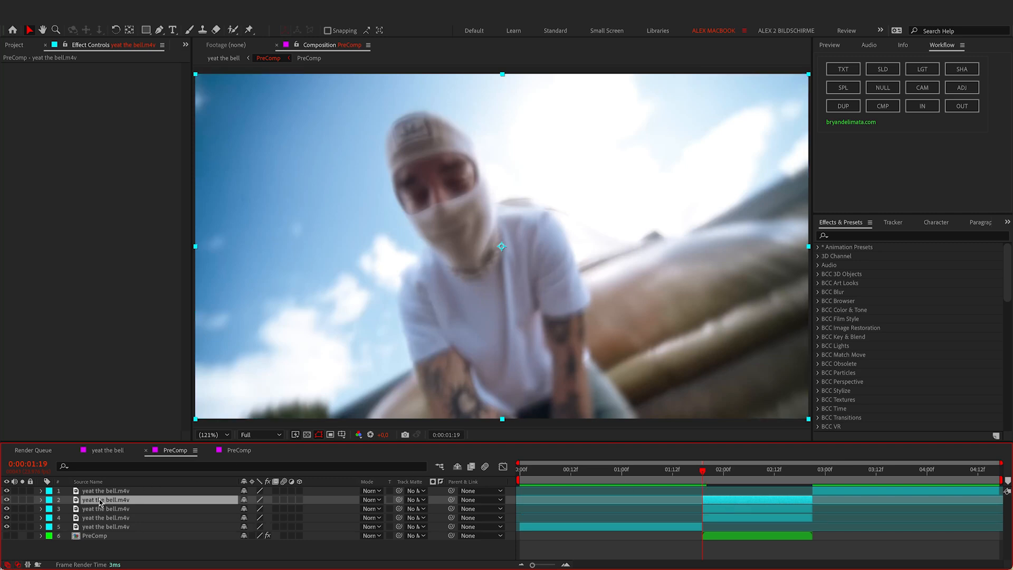
key(Return)
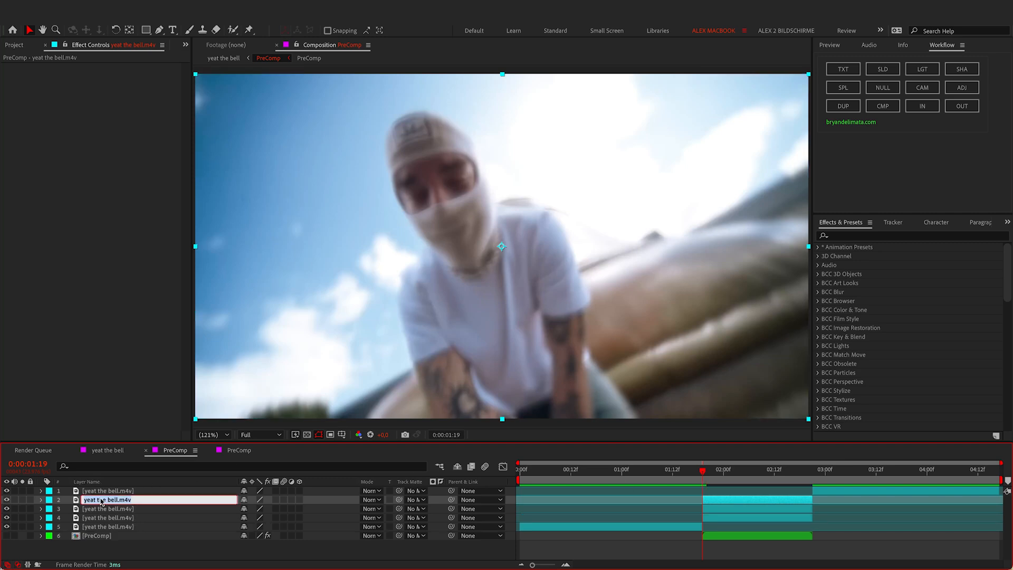
Step: Name the three stacked copies roto, map and bg from top down, then select map
text(roto)
key(Return)
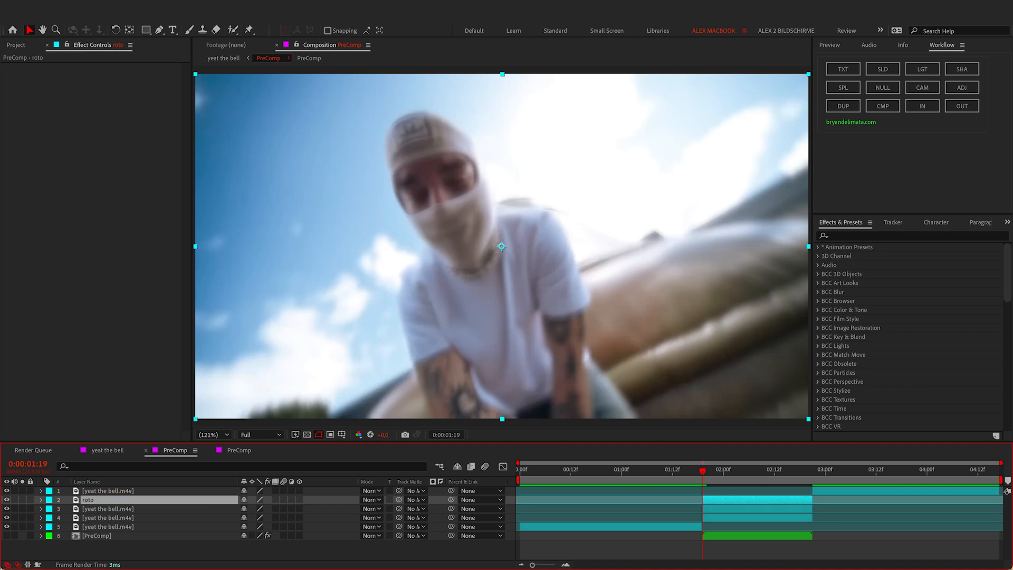
click(95, 510)
key(Return)
text(m)
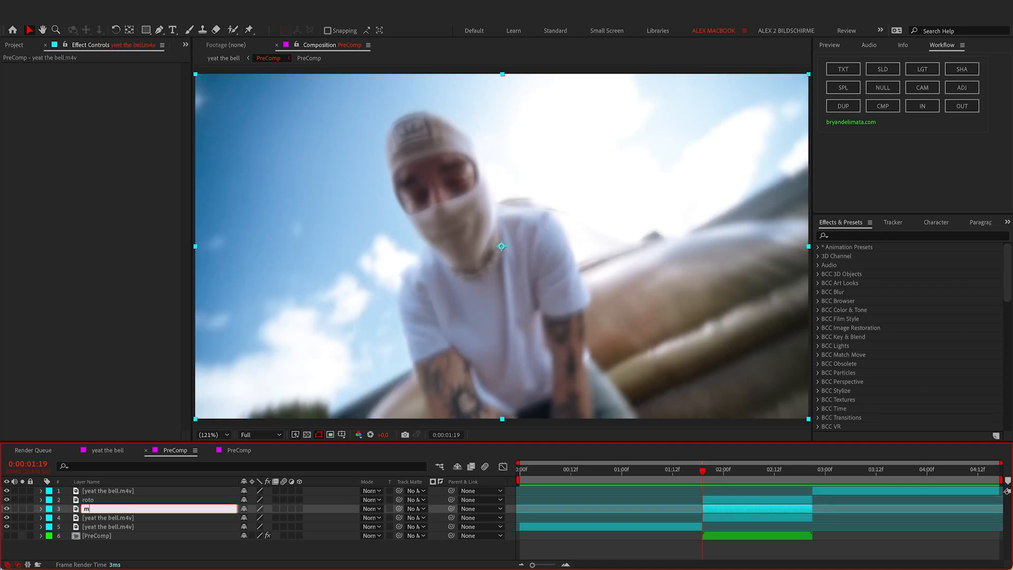
text(ap)
key(Return)
click(100, 518)
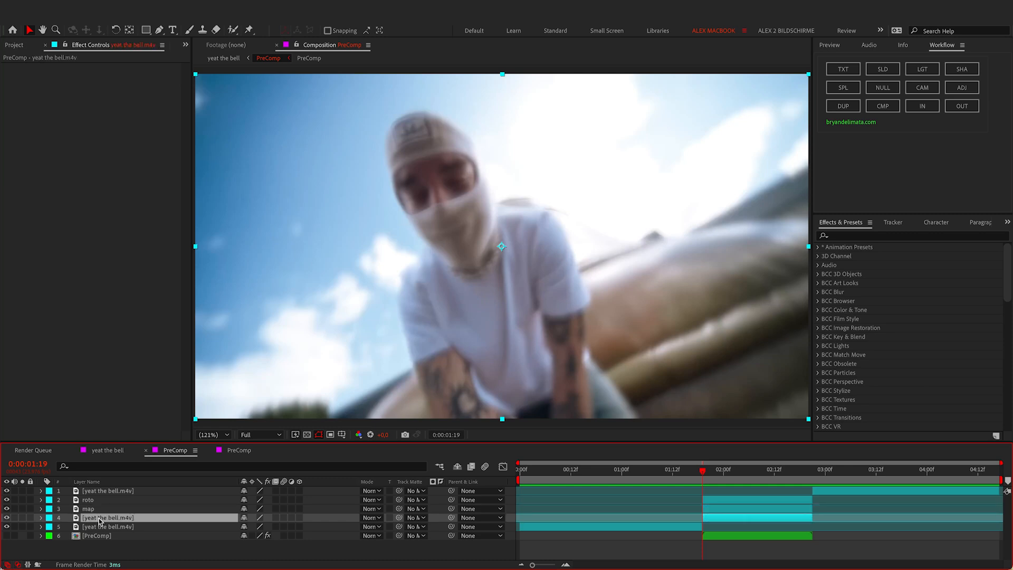
key(Return)
text(bg)
key(Return)
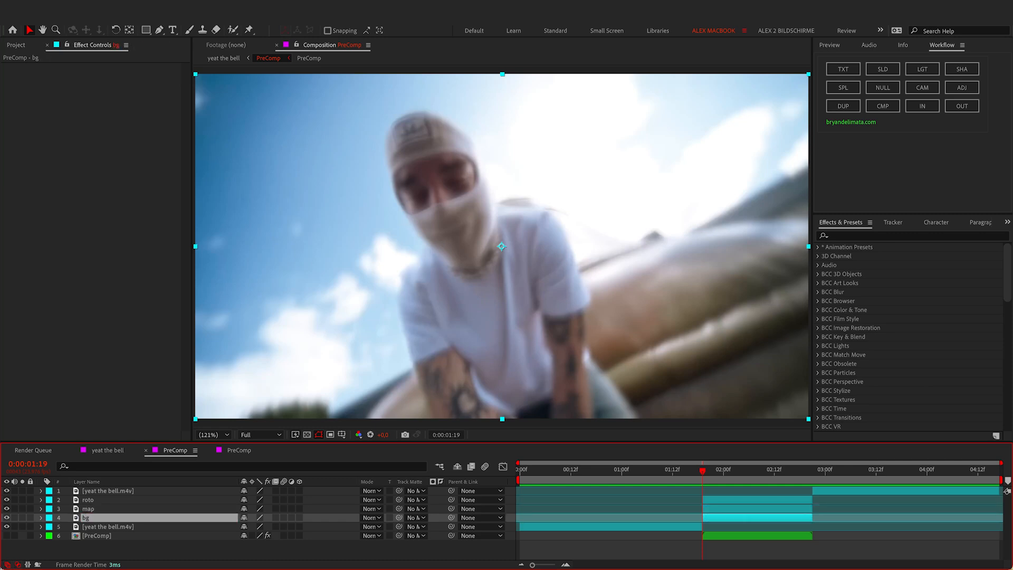
click(727, 509)
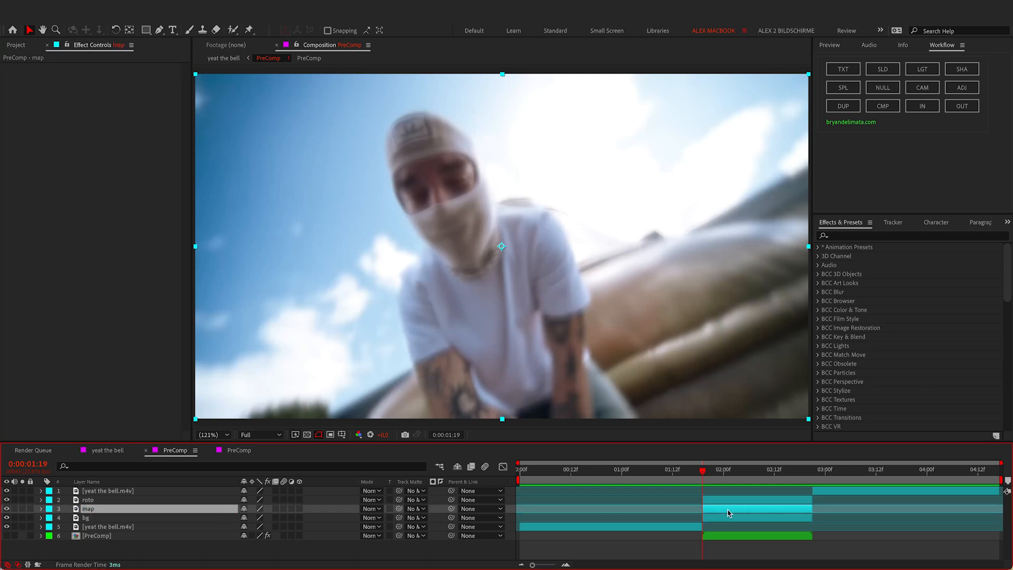
Step: Apply Turbulent Noise to map via the 'tur' search, hide roto, and reselect map
key(ctrl+space)
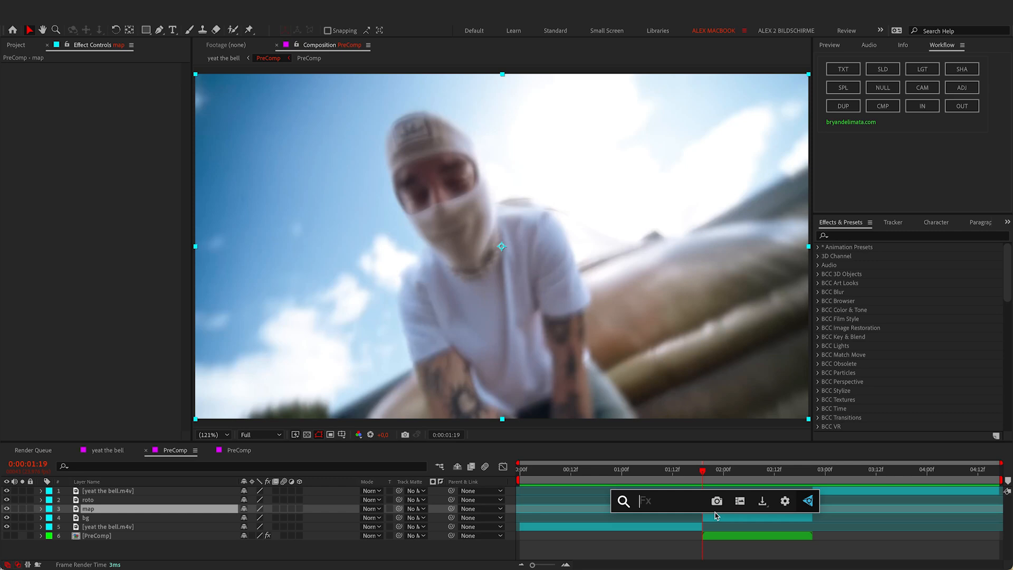
text(tur)
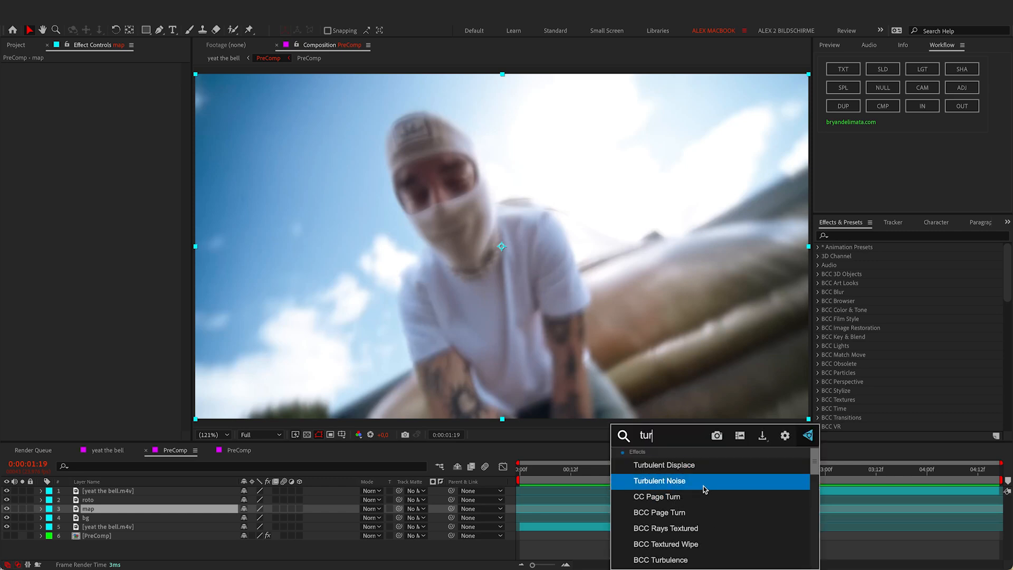
click(704, 486)
click(728, 499)
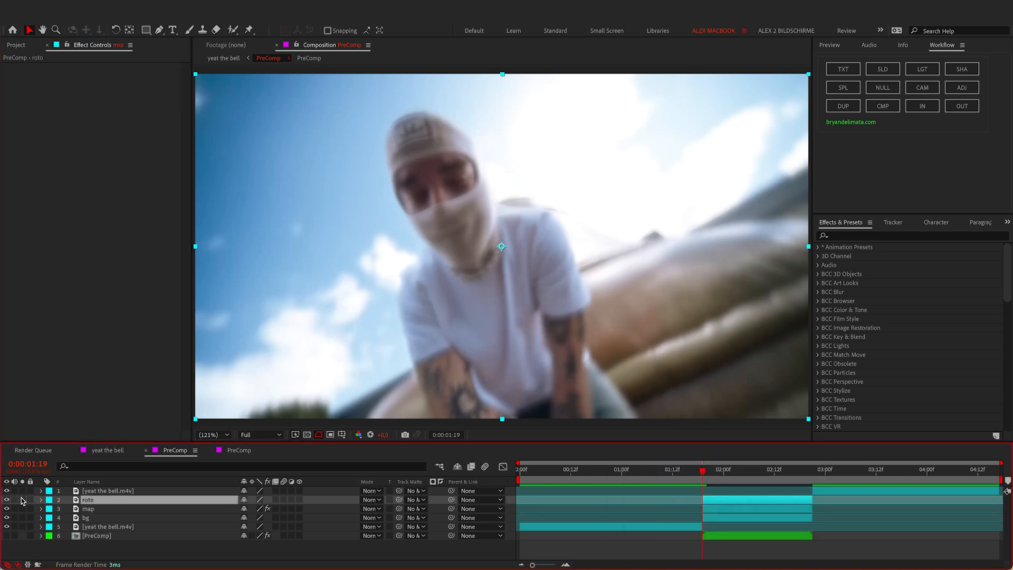
click(7, 500)
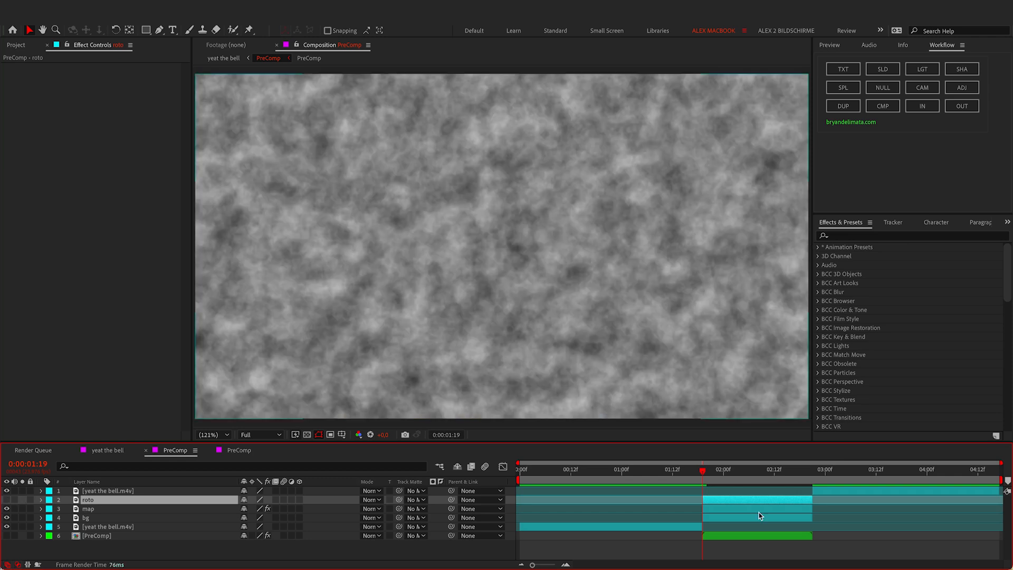
click(759, 511)
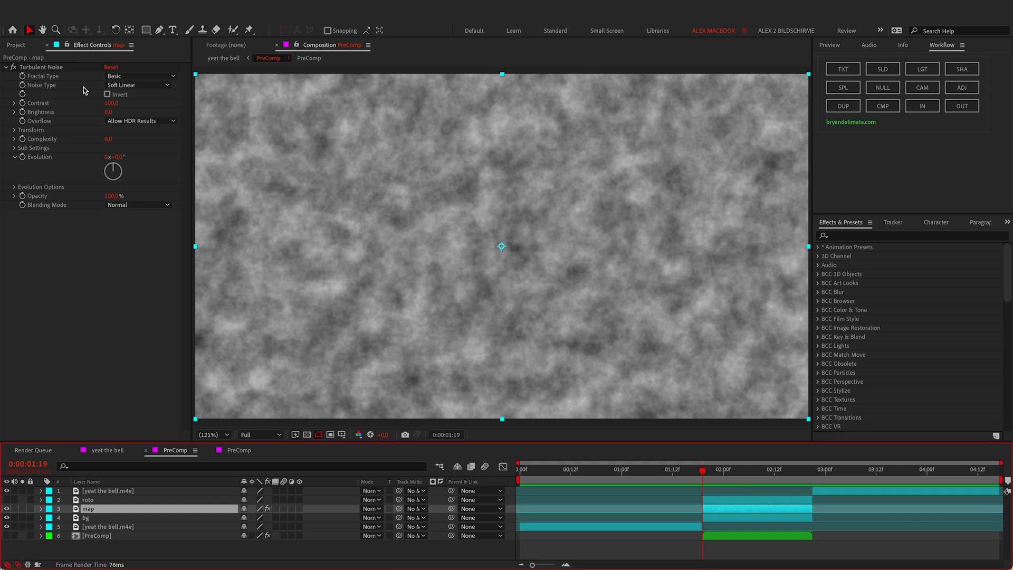
Step: Set Turbulent Noise to Strings fractal type, Brightness -10 and Transform Scale 170
click(114, 79)
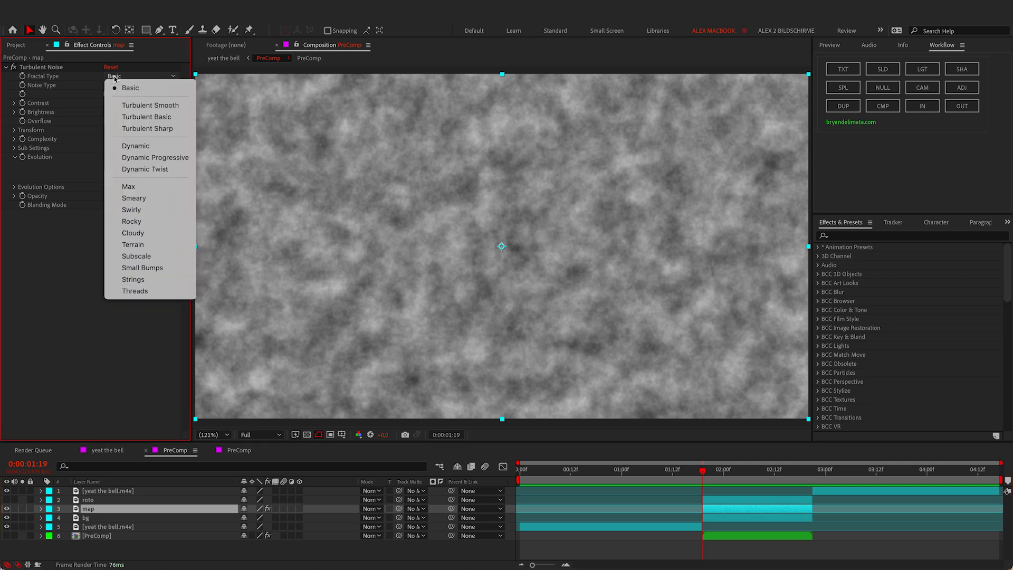
click(160, 279)
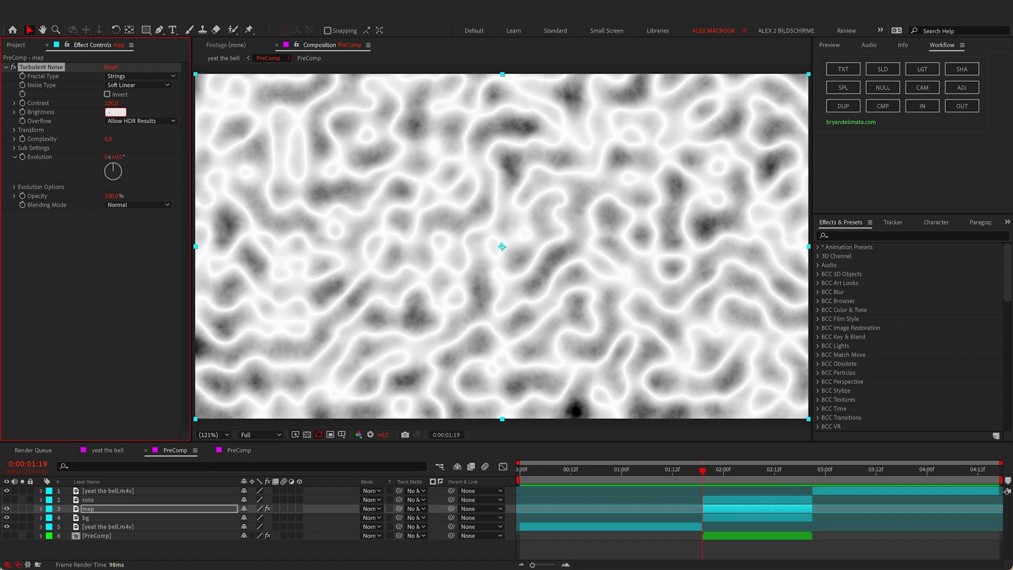
text(-10)
key(Return)
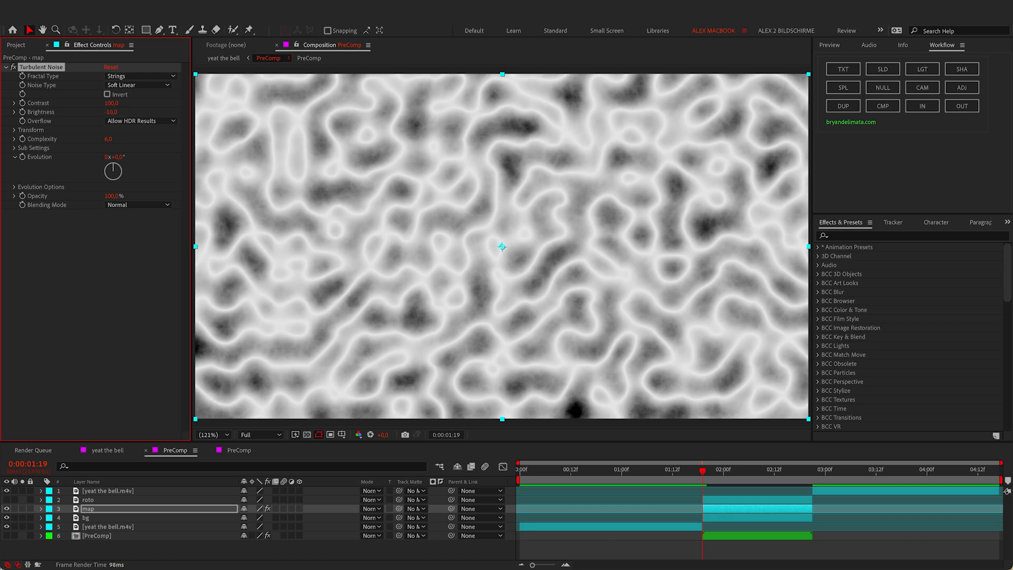
click(14, 129)
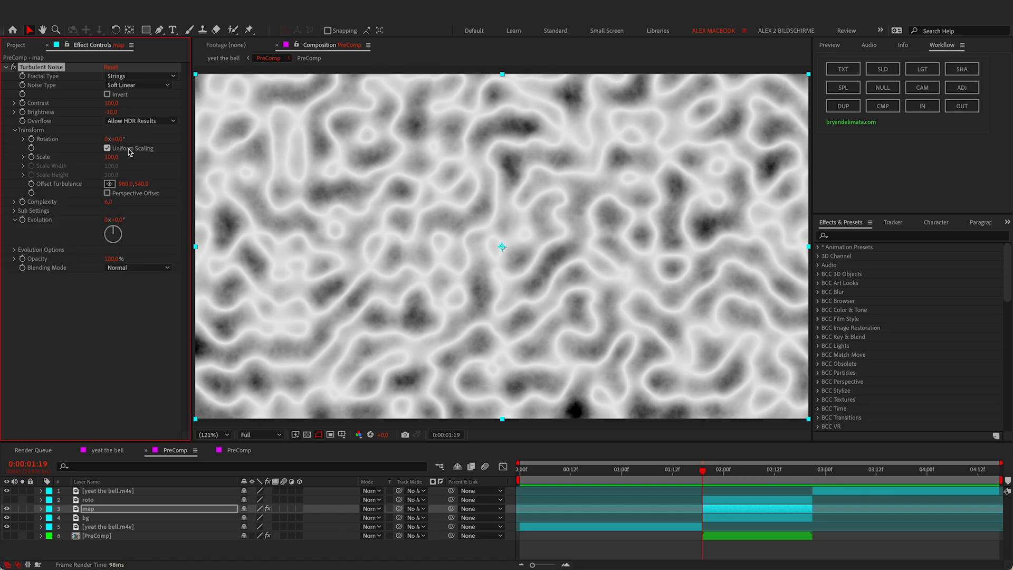
click(111, 157)
text(170)
key(Return)
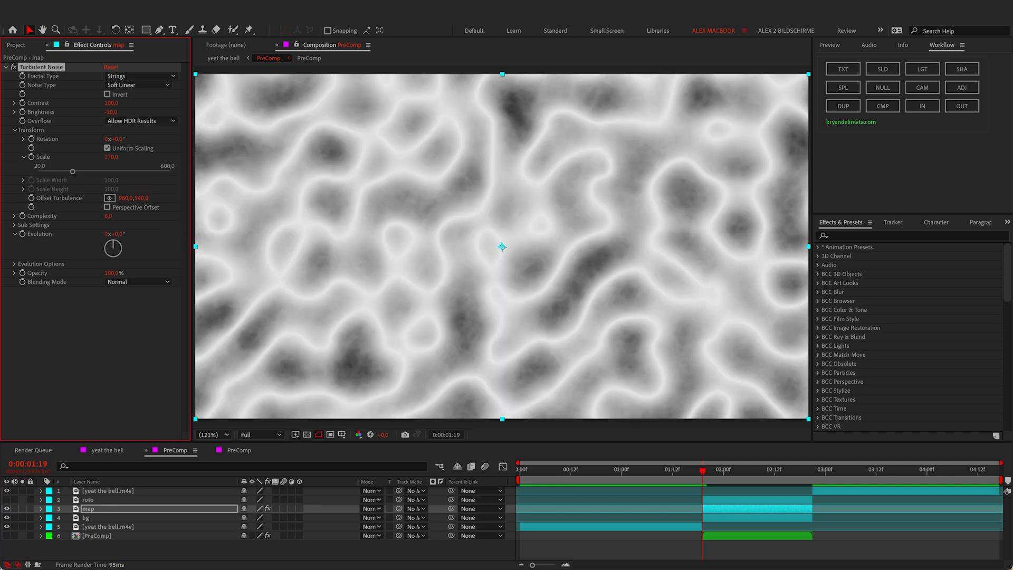
click(14, 130)
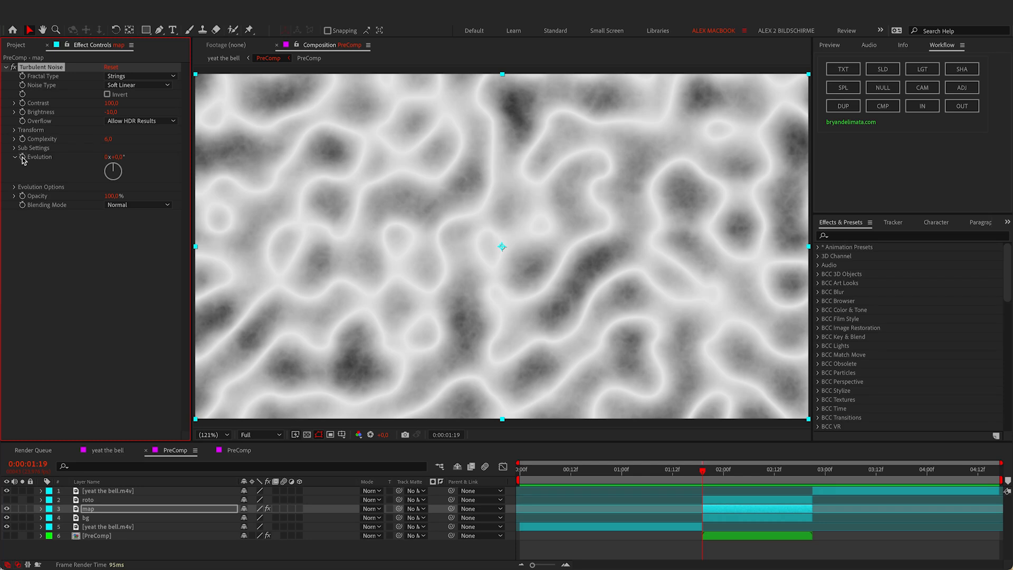
Step: Add a time*50 expression to the Turbulent Noise Evolution property
alt+click(22, 158)
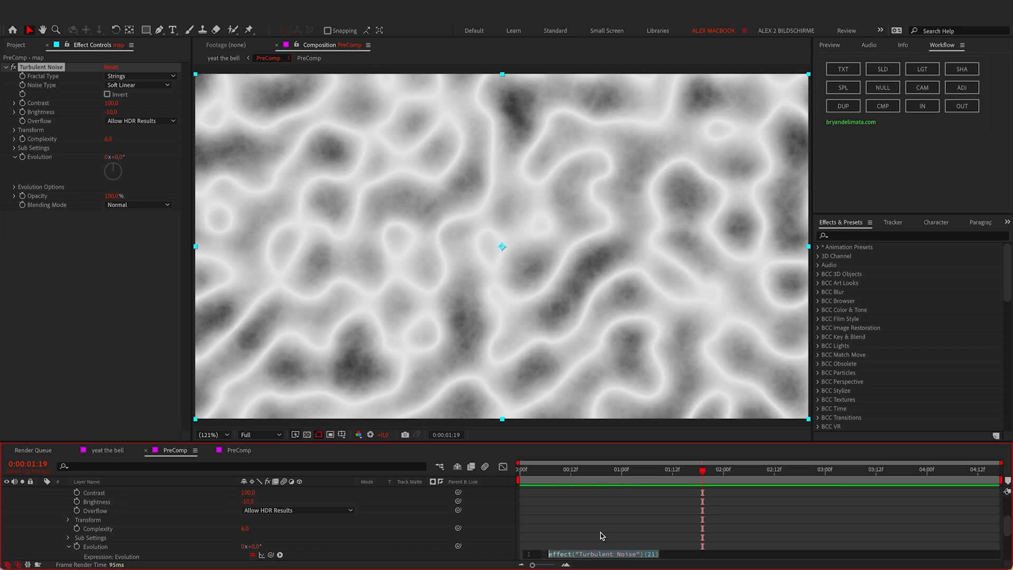
text(ti)
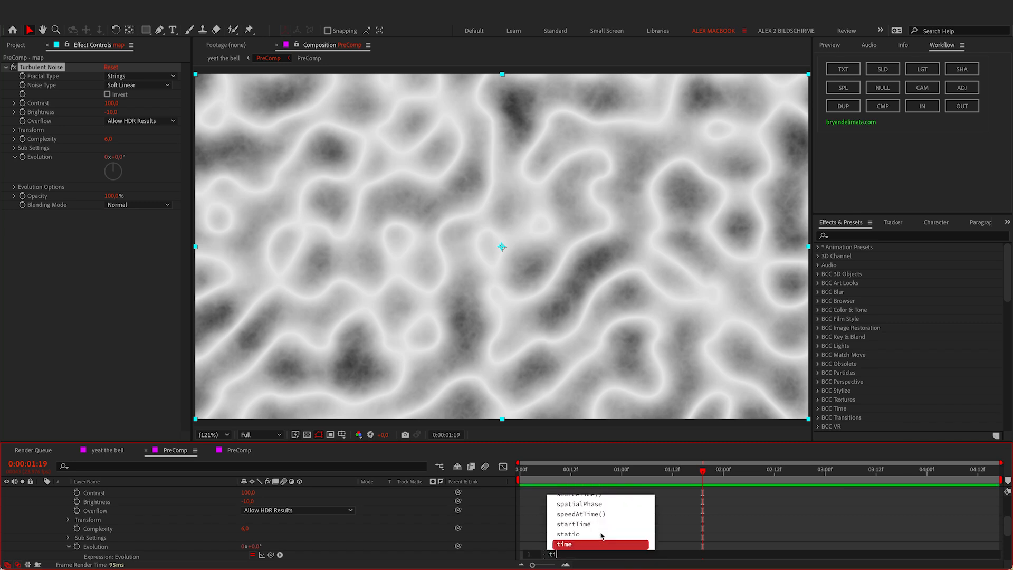
text(me)
key(Return)
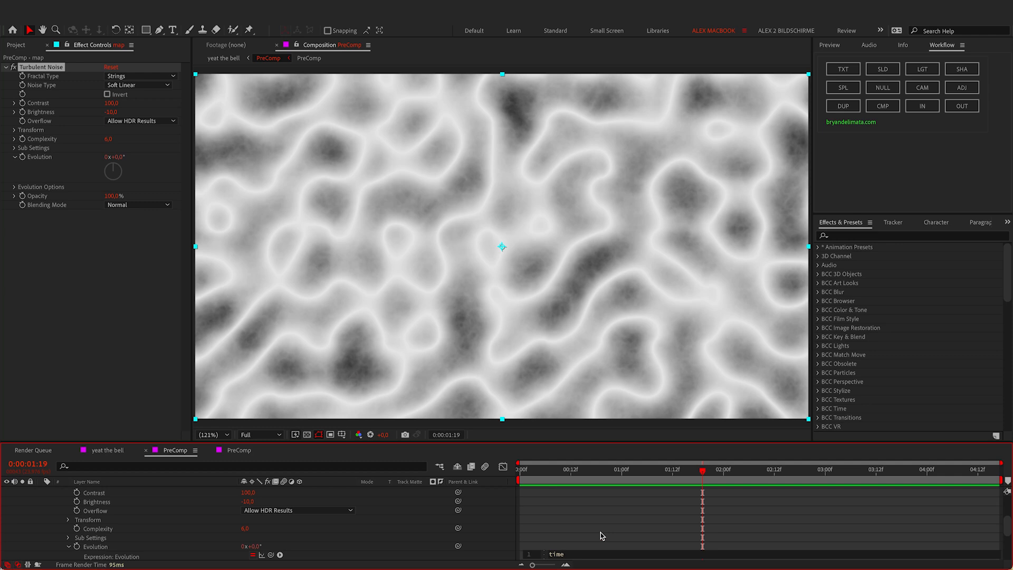
key(BackSpace)
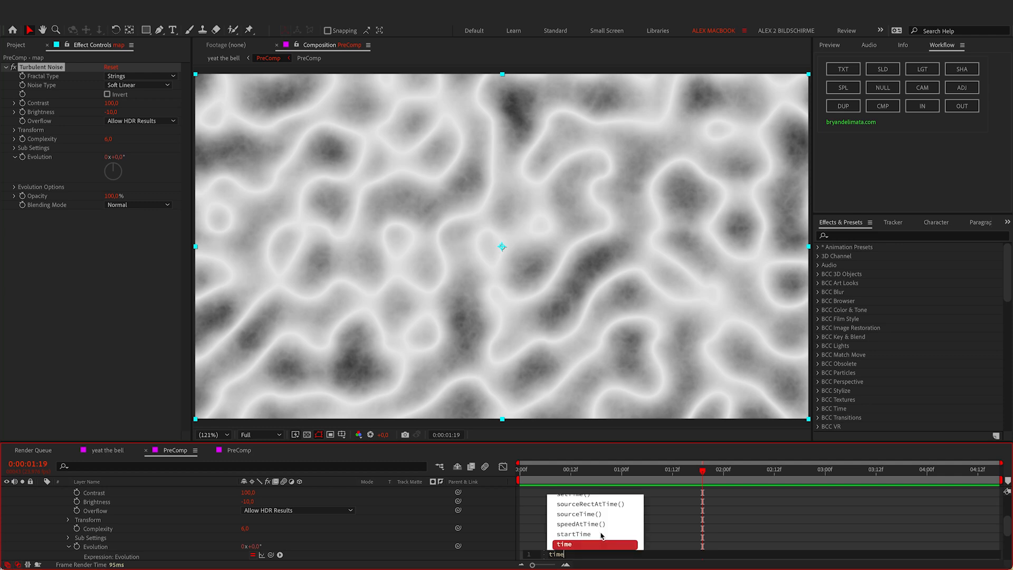
text(*)
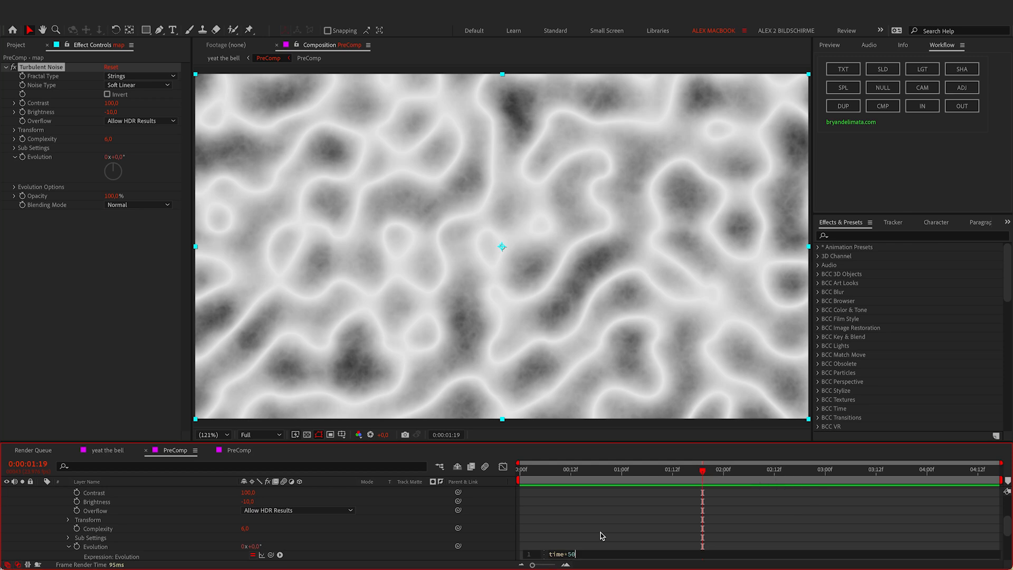
text(50)
key(KP_Enter)
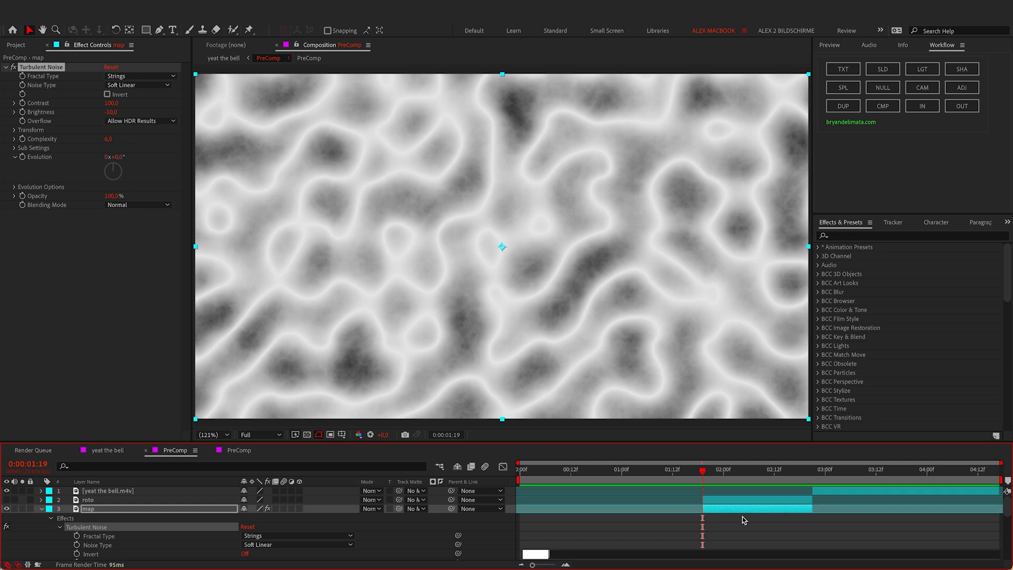
text(50)
click(742, 517)
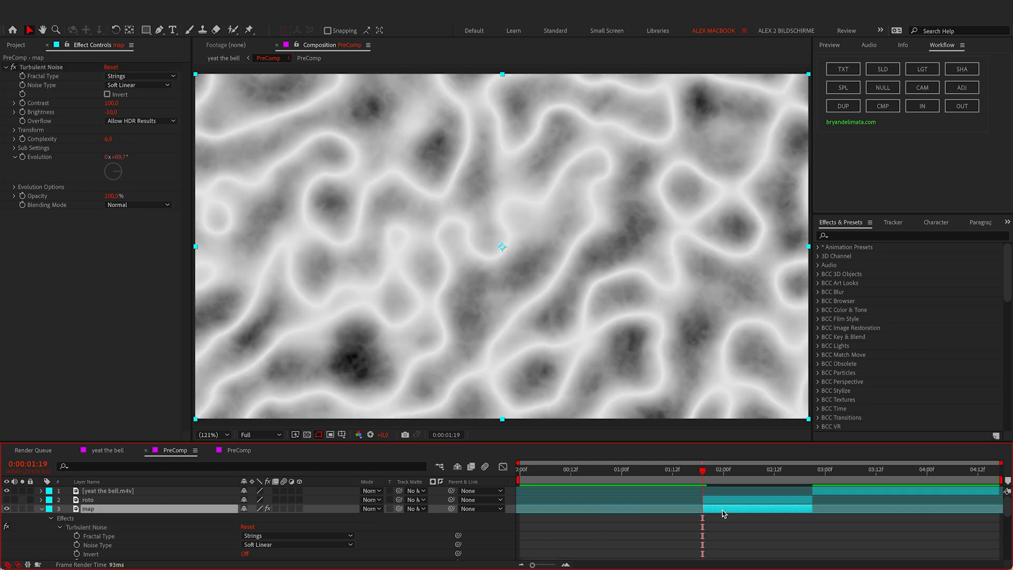
Step: Collapse the map layer and preview the evolving noise
key(u)
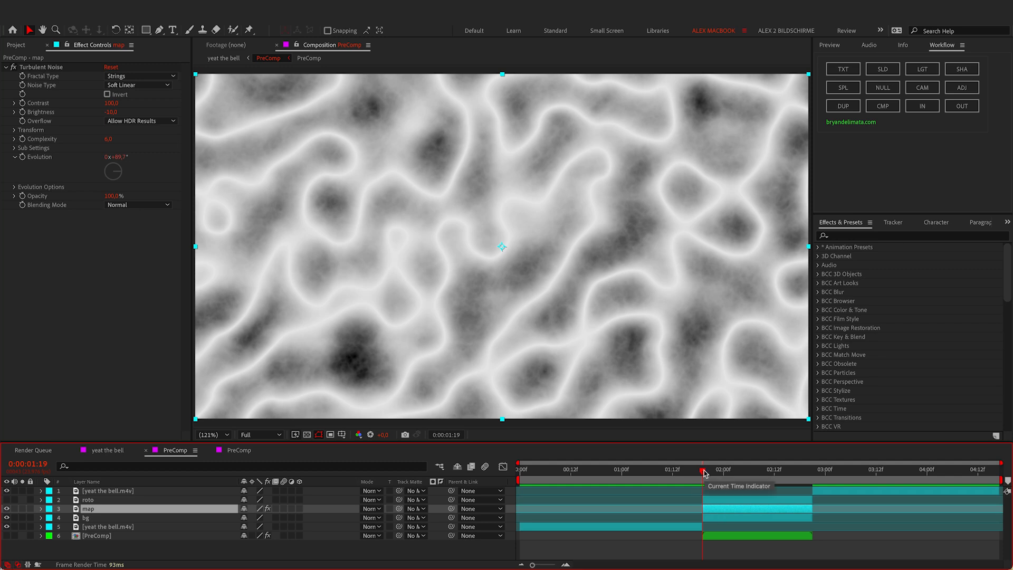
key(space)
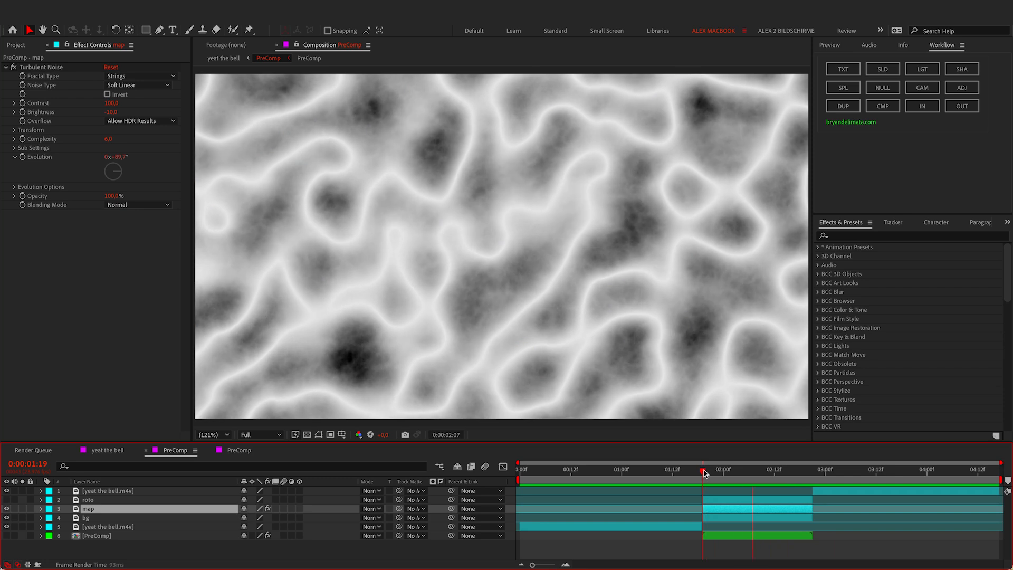
key(space)
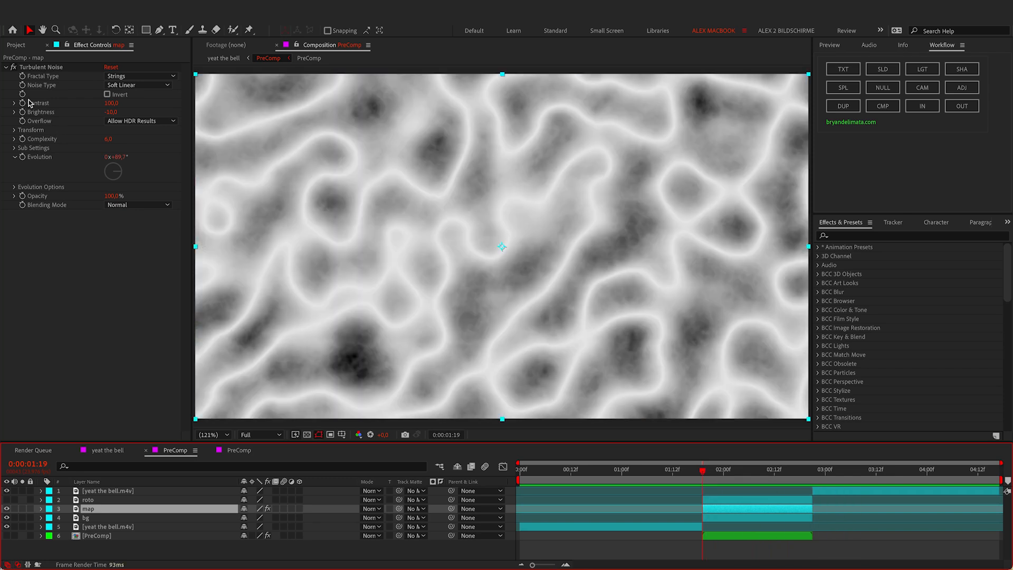
Step: Add Wave Warp to the map layer with pinning set to All Edges
click(6, 68)
key(ctrl+space)
text(w)
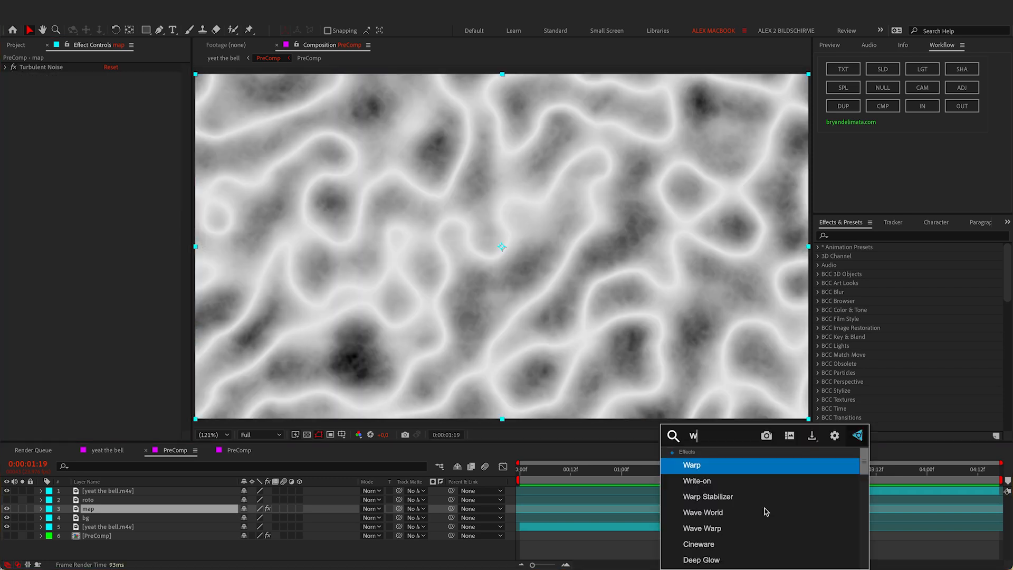
text(ave)
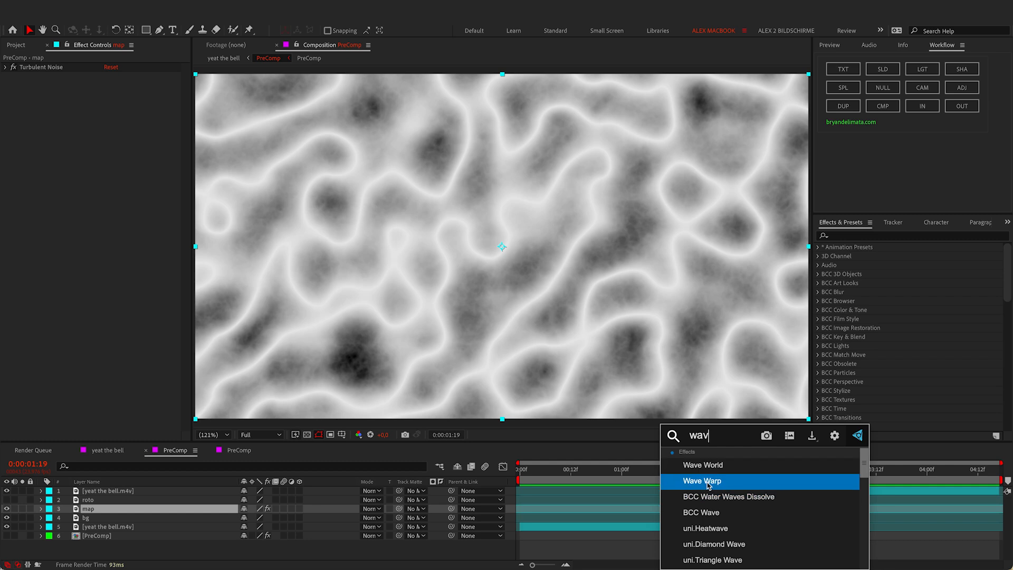
click(707, 481)
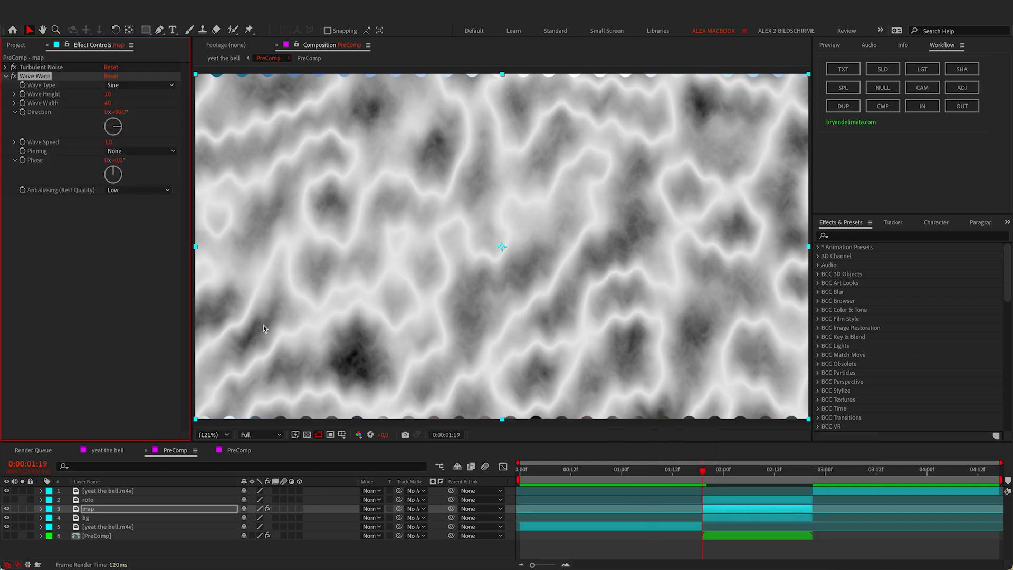
click(124, 153)
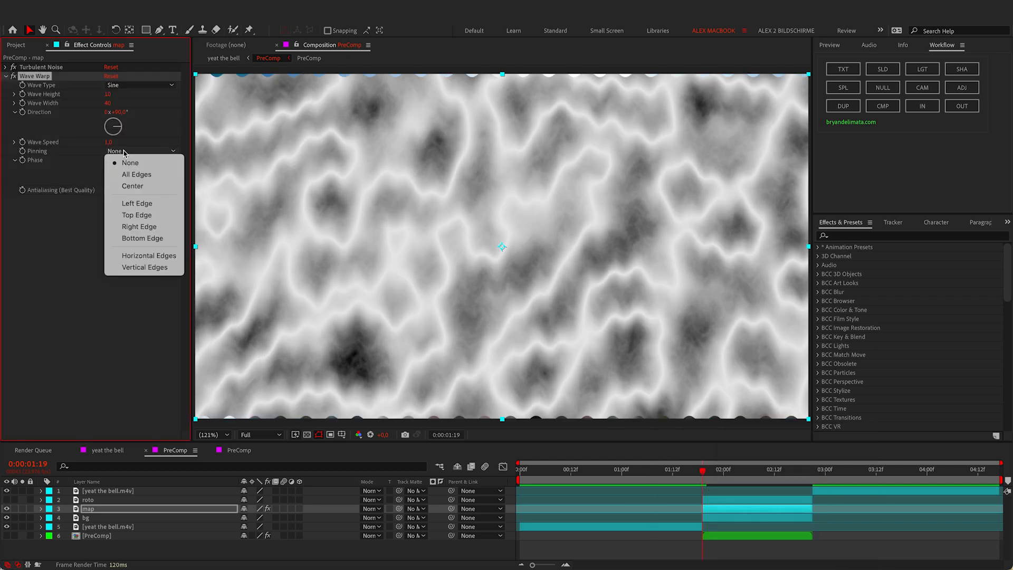
click(151, 175)
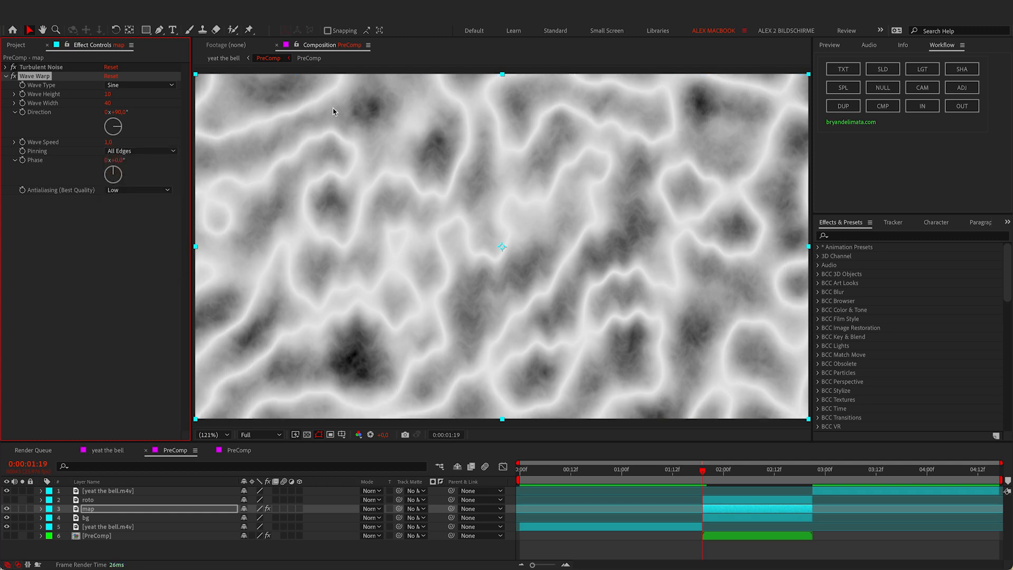
Step: Set Wave Warp to Noise wave type with Wave Width 330 and Wave Height 130
click(141, 84)
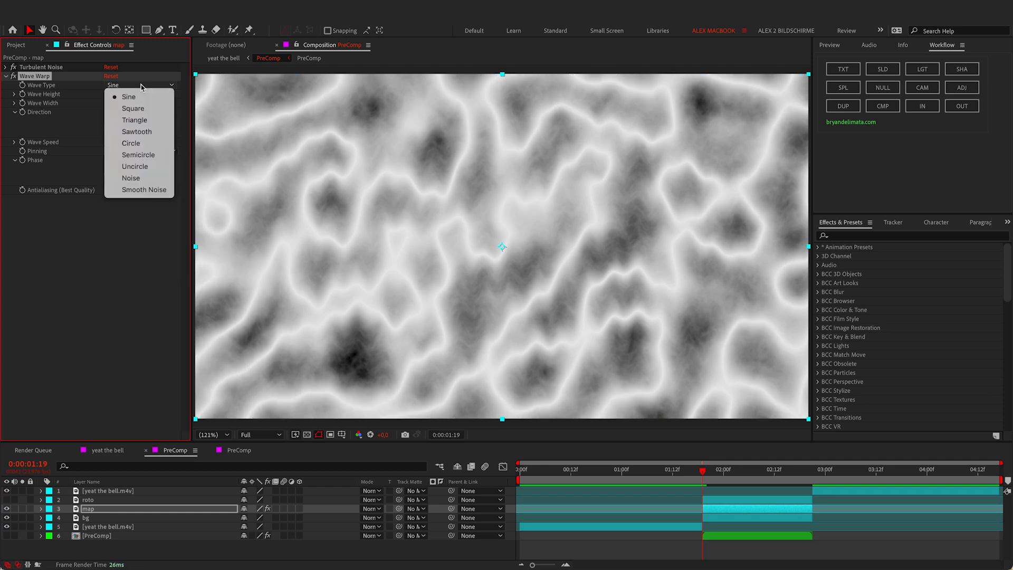
click(146, 180)
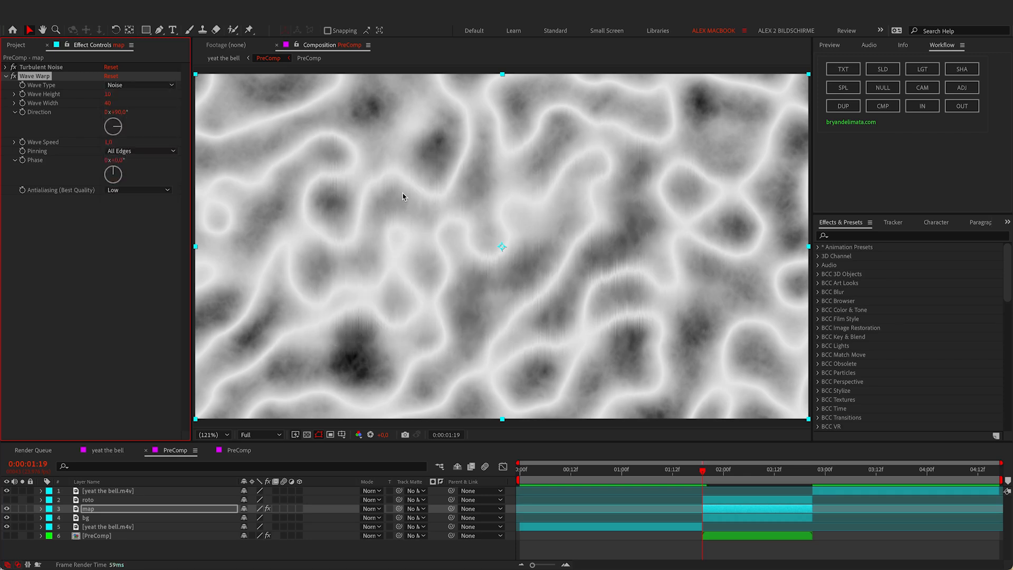
click(109, 103)
text(330)
key(Return)
click(110, 94)
text(13)
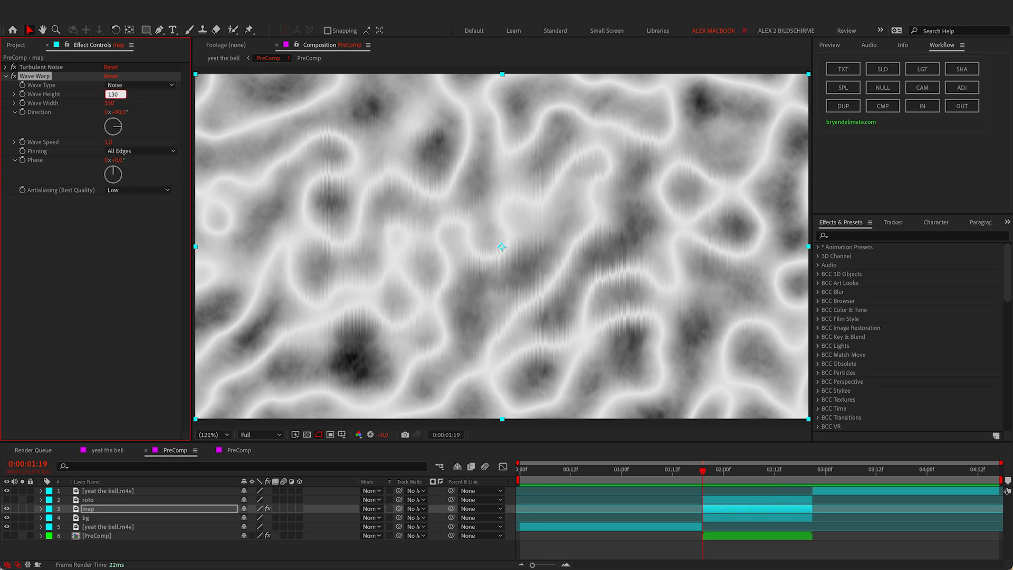
key(Return)
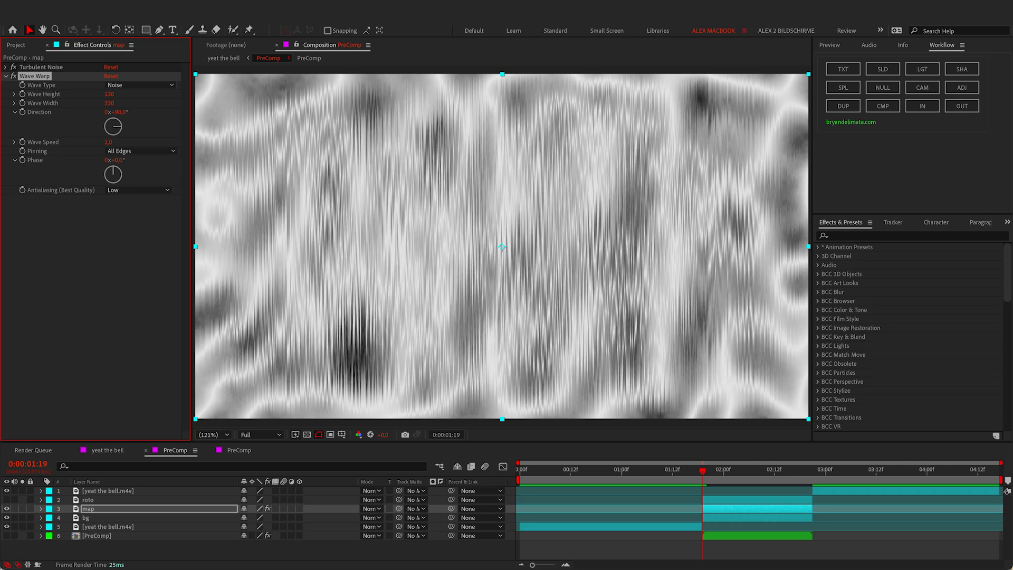
Step: Keyframe Wave Height, then at 0:00:02:07 try values 16, 128 and 160
click(22, 95)
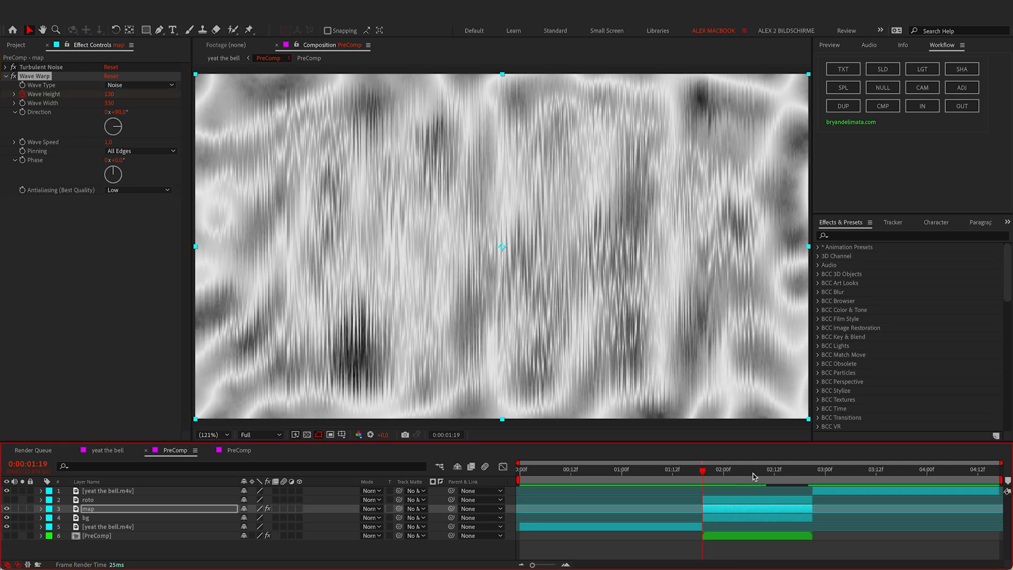
click(752, 473)
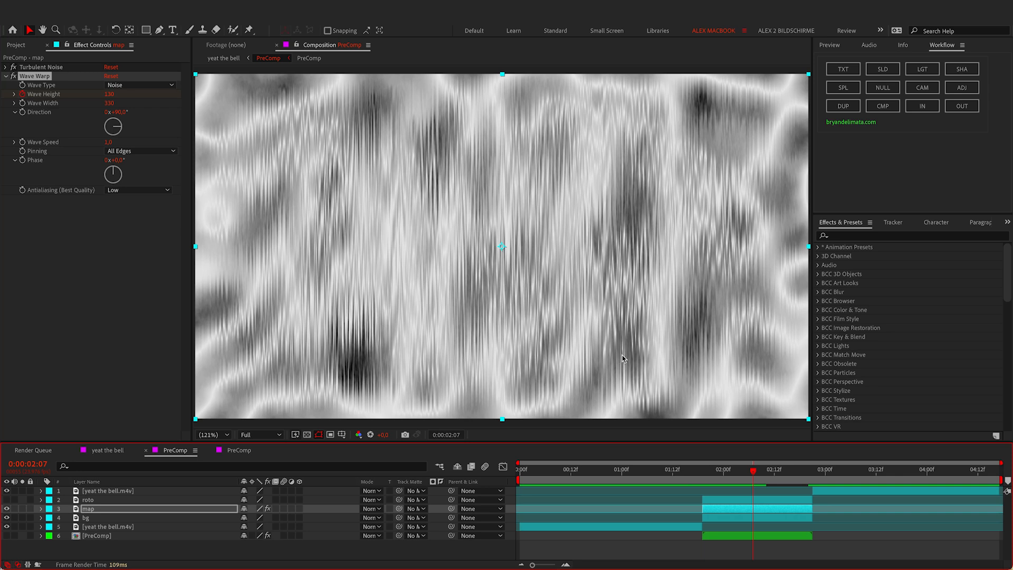
click(109, 94)
text(16)
key(Return)
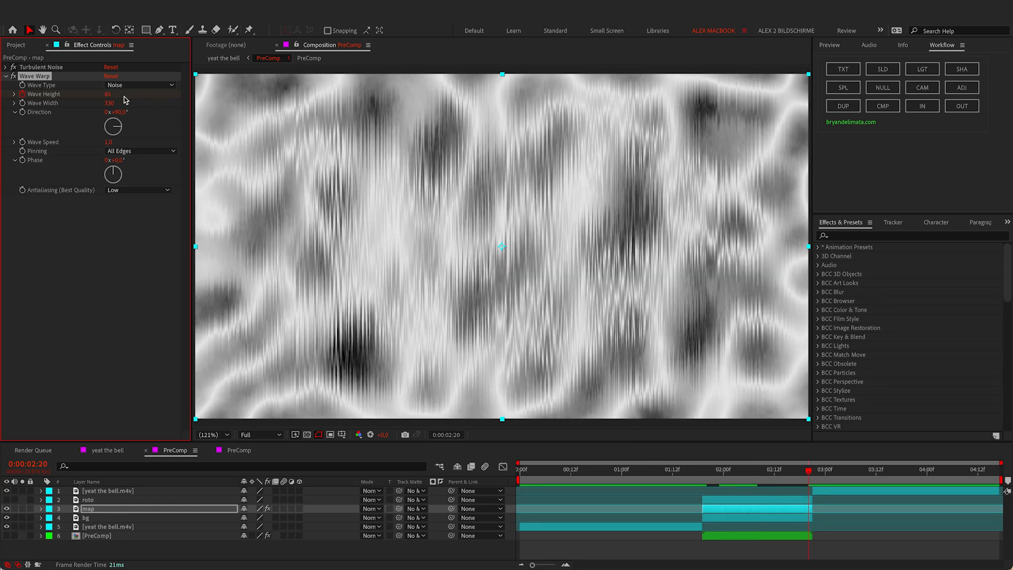
click(108, 94)
text(128)
key(Return)
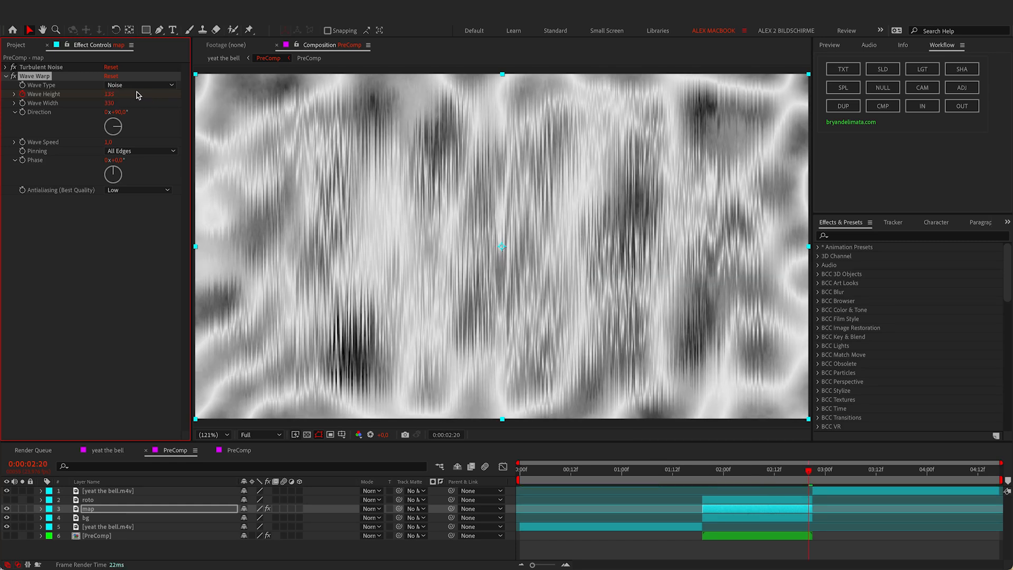
click(108, 94)
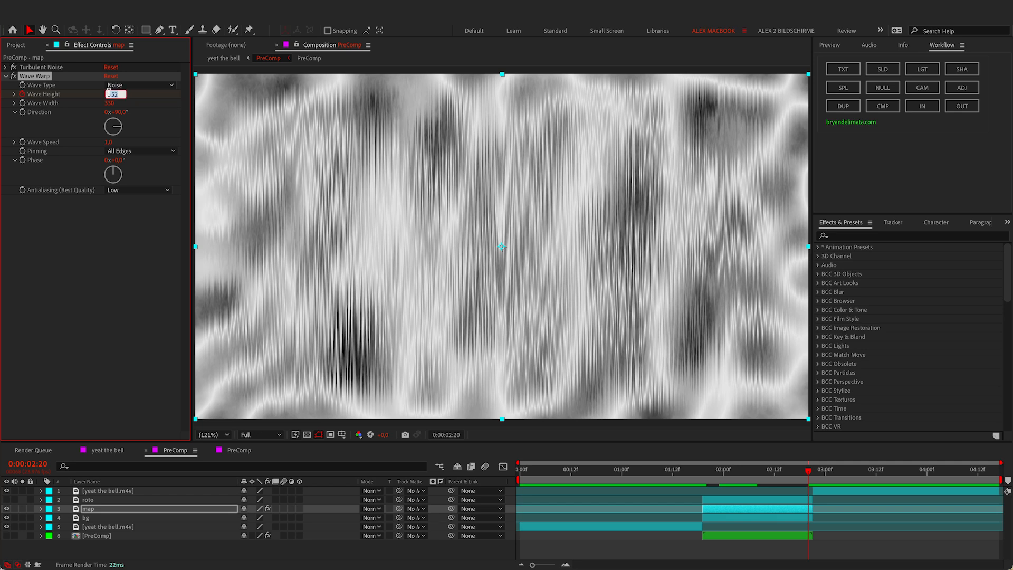
text(60160)
key(Return)
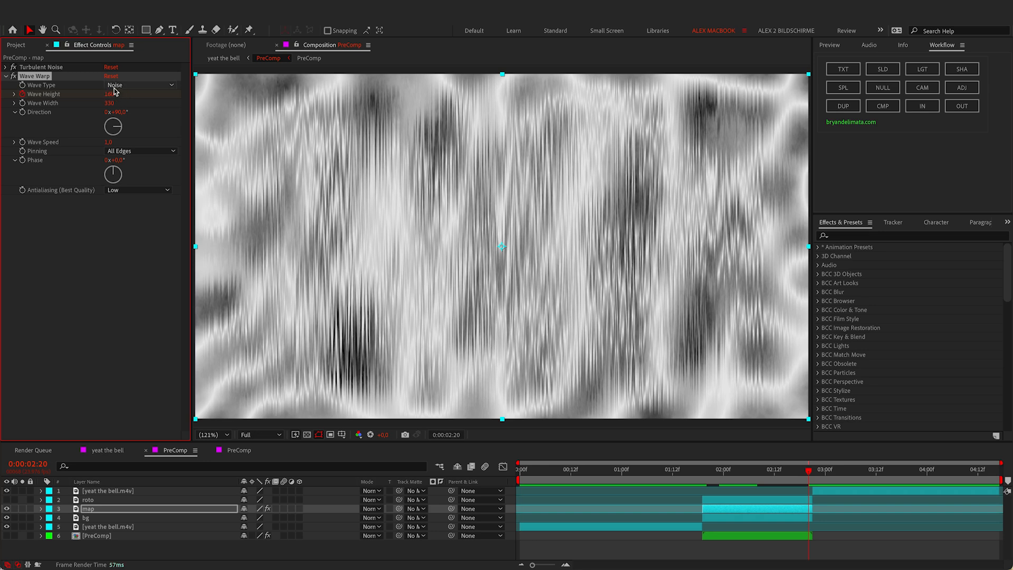
Step: Try the Circle wave type, then return to Noise
click(115, 86)
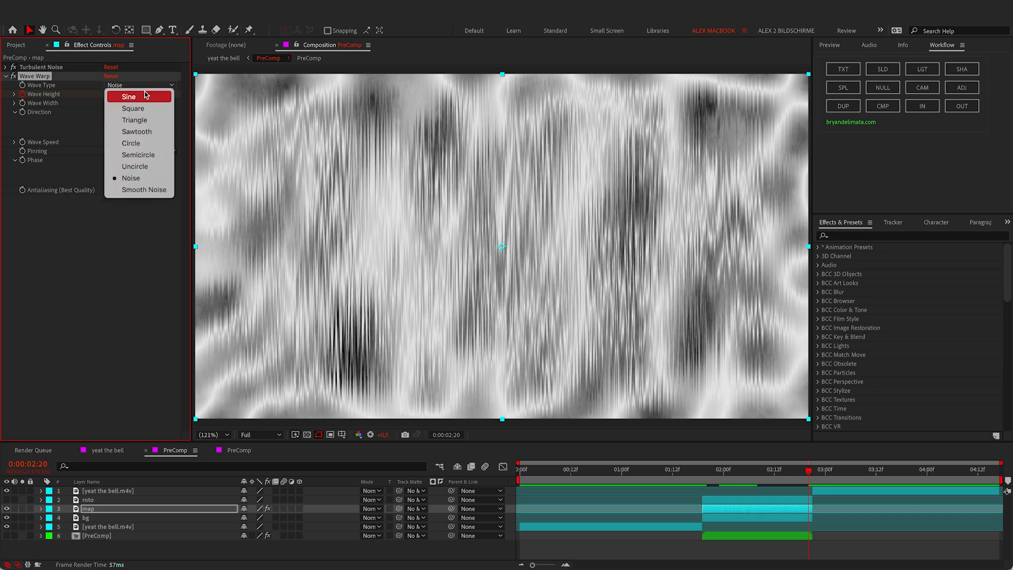
click(147, 148)
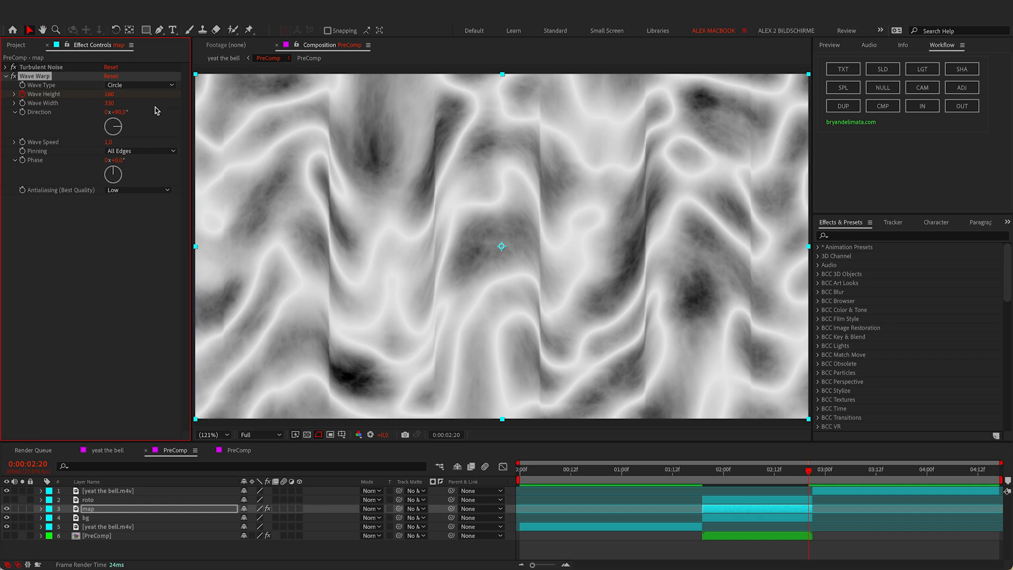
click(122, 85)
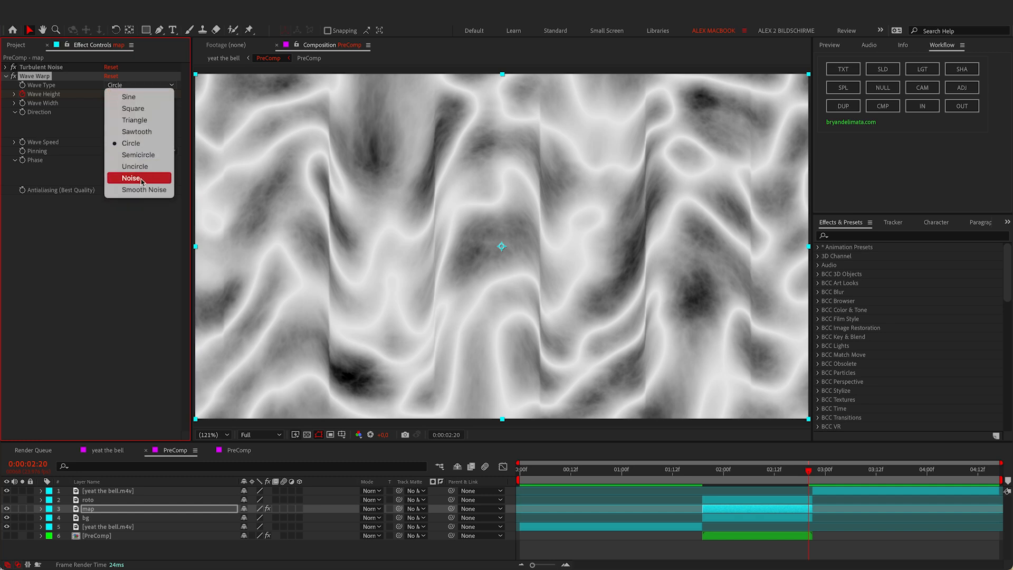
click(81, 144)
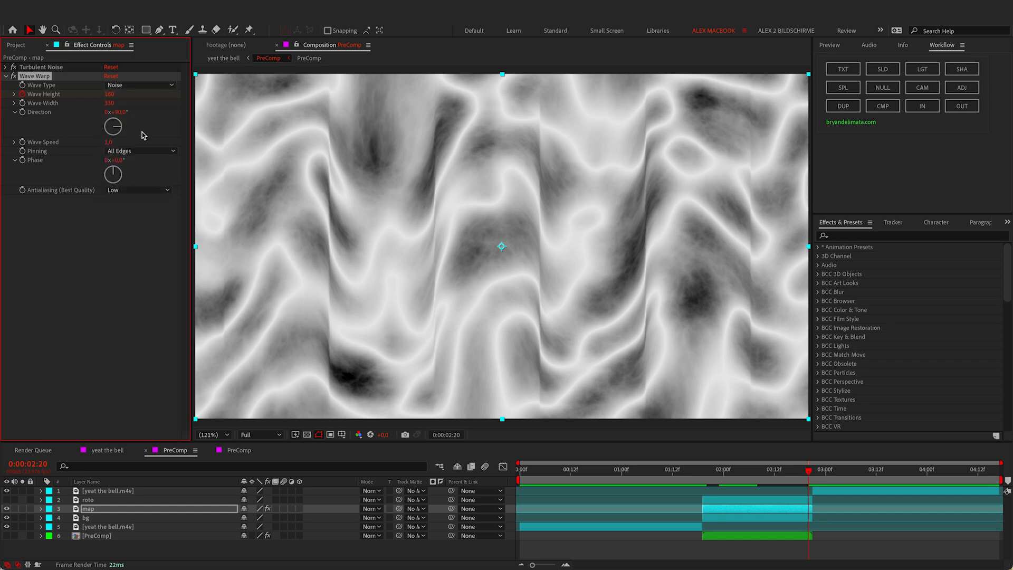
Step: Set the Wave Height keyframe at 0:00:02:07 to -22, then return to 0:00:01:16
click(703, 470)
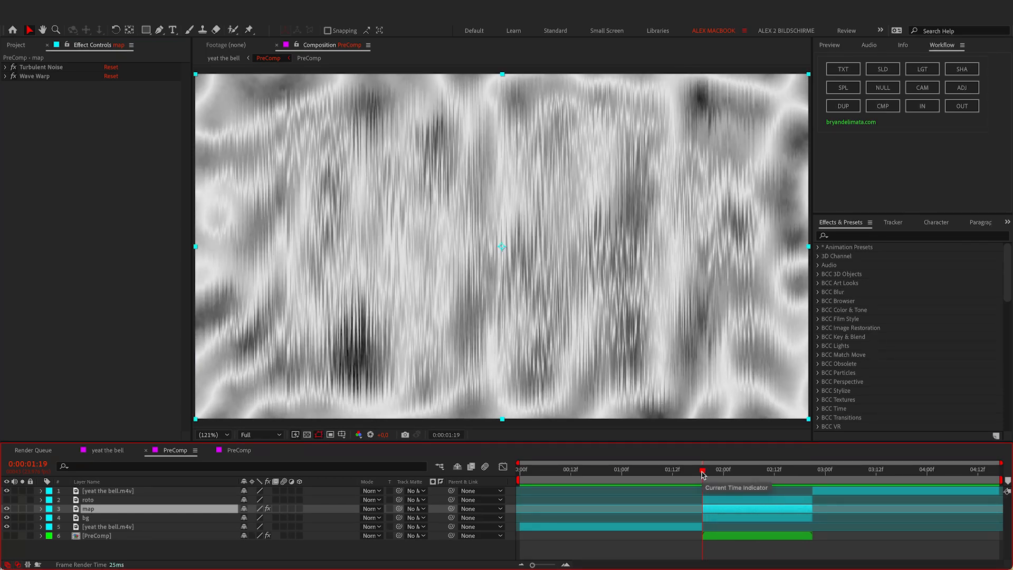
drag(702, 474, 753, 473)
key(u)
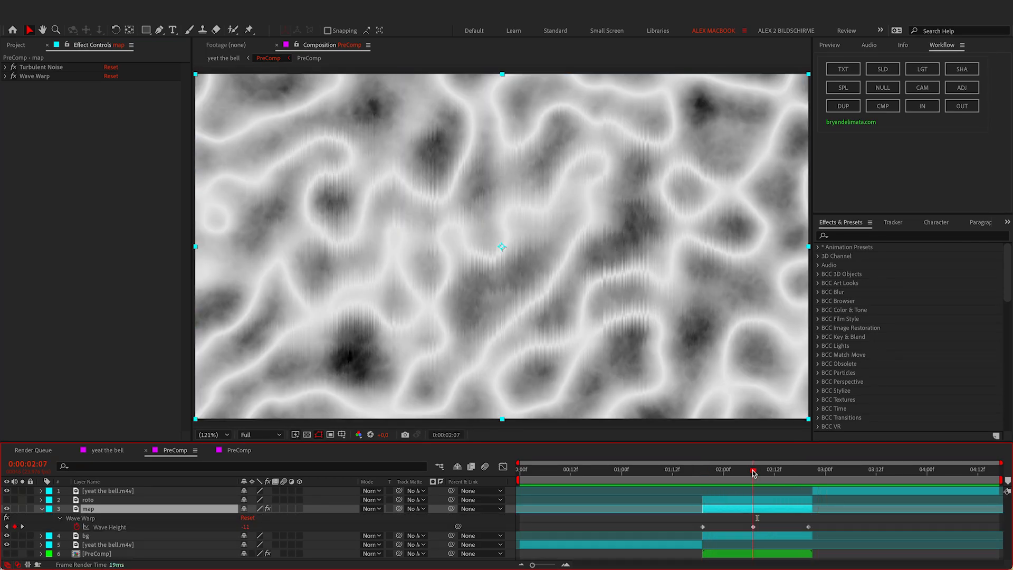
drag(246, 527, 237, 528)
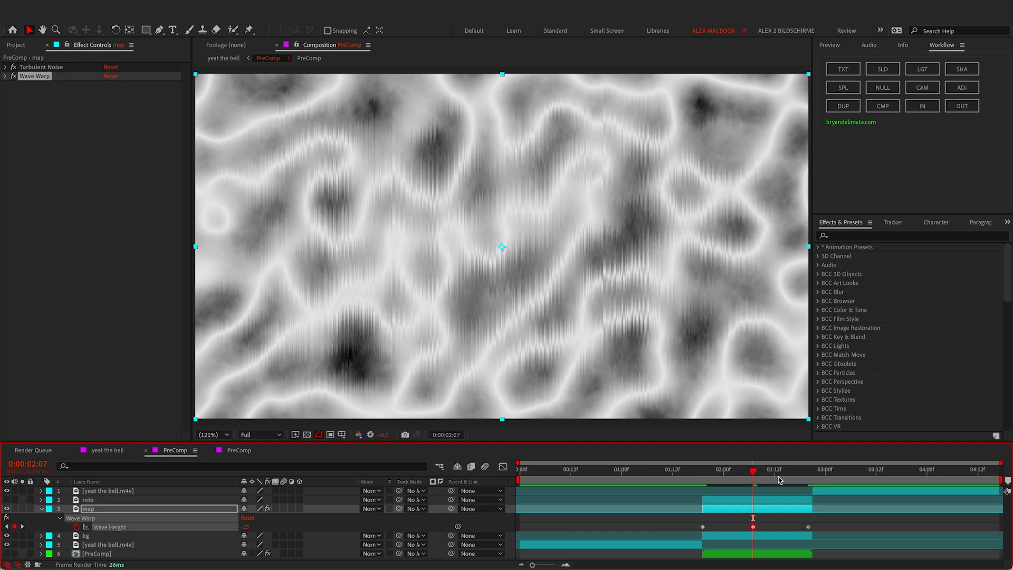
key(u)
click(690, 473)
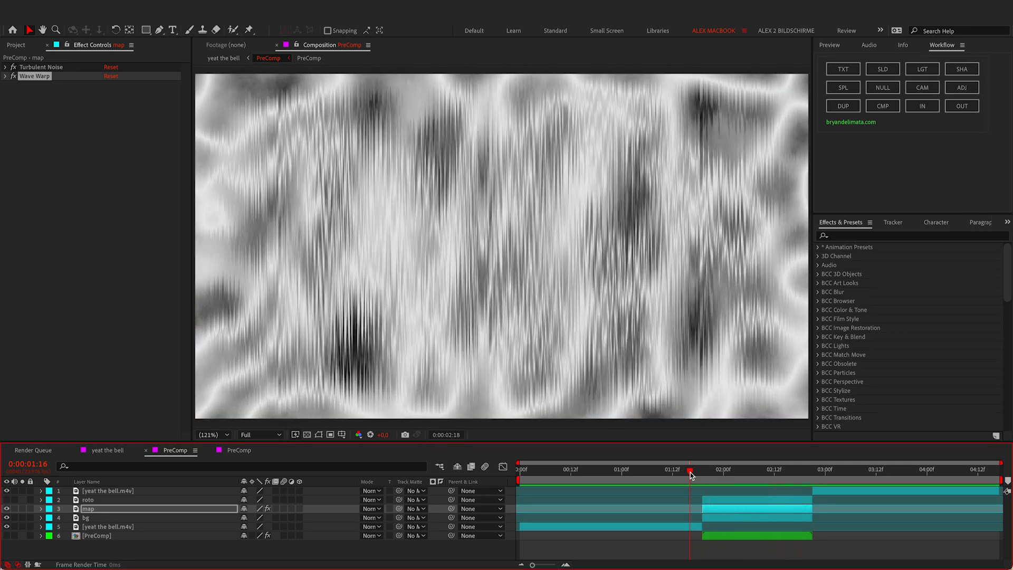
key(ctrl+space)
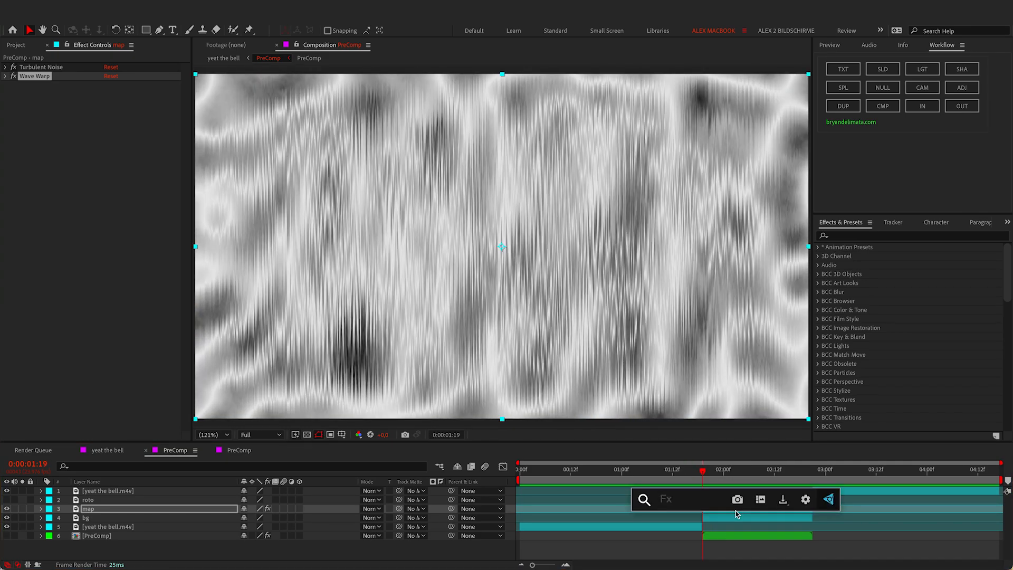
Step: Add Turbulent Displace with Amount 70 and Size 20, keyframing Size and Evolution
text(trb)
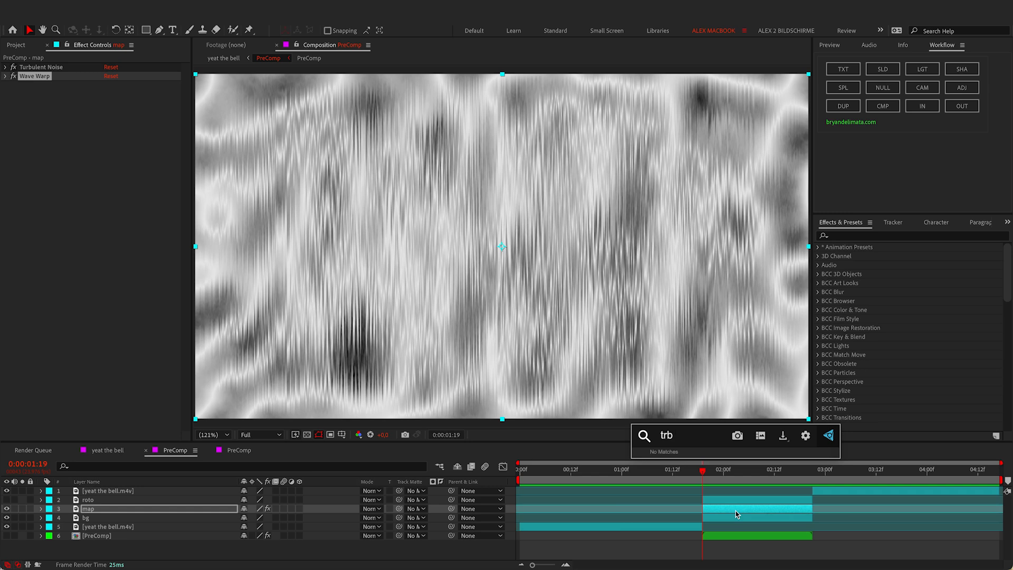
click(111, 104)
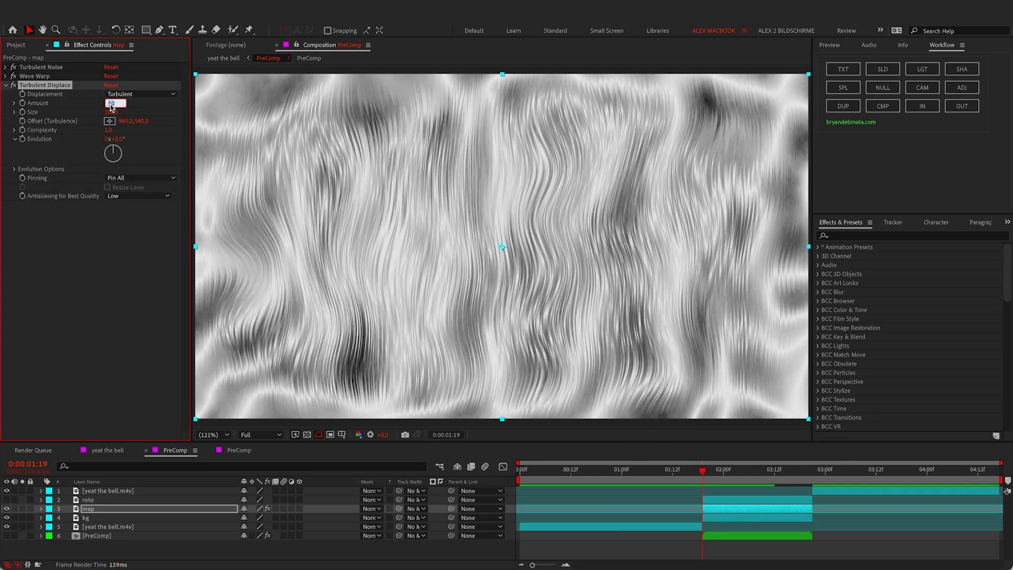
text(70)
key(Tab)
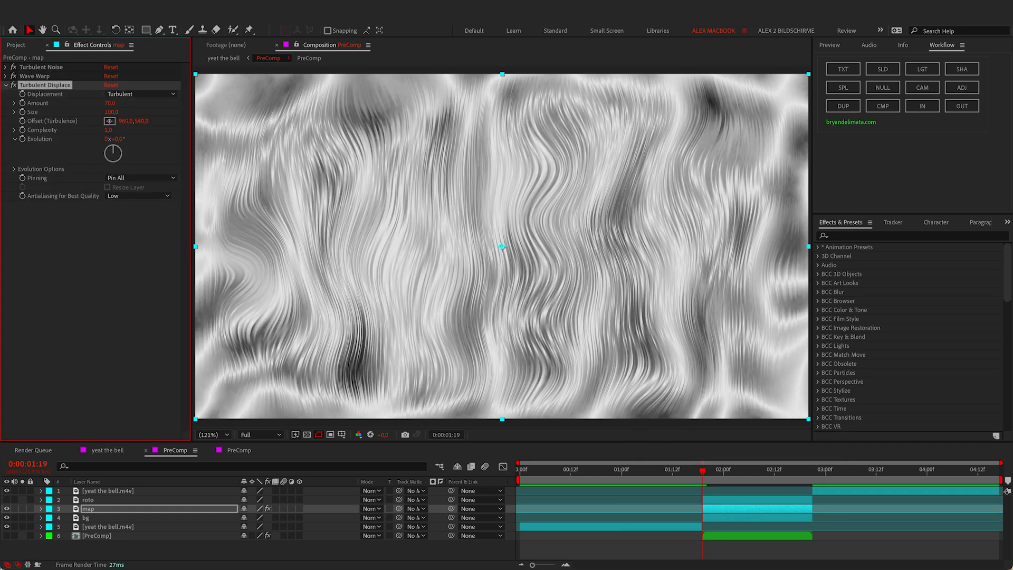
text(20)
key(Return)
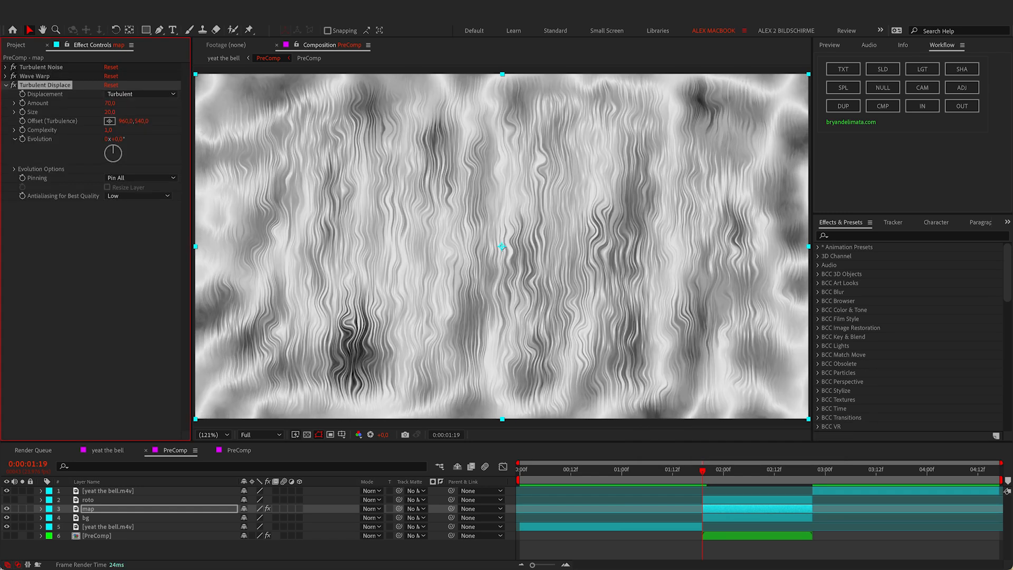
click(23, 112)
click(23, 140)
Step: At the later frame set Size to 45 and Evolution to about 321°, then return to 0:00:01:18
click(755, 473)
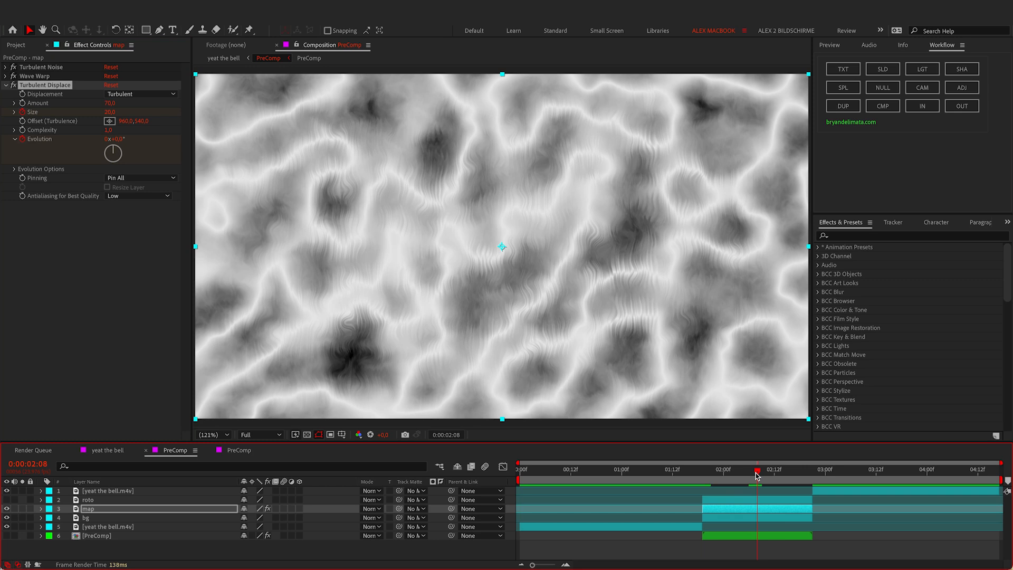
drag(107, 112, 94, 111)
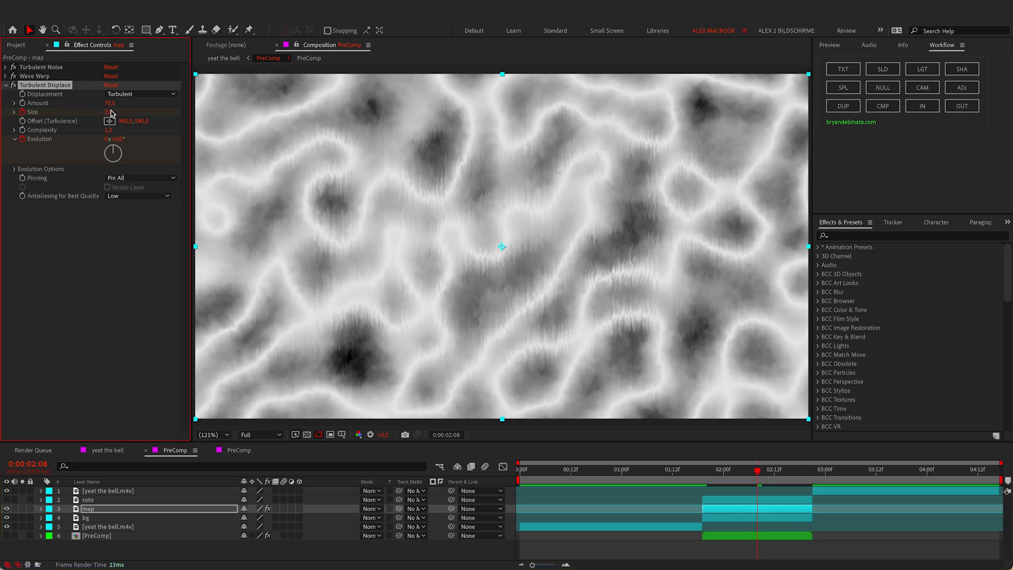
click(110, 113)
text(5)
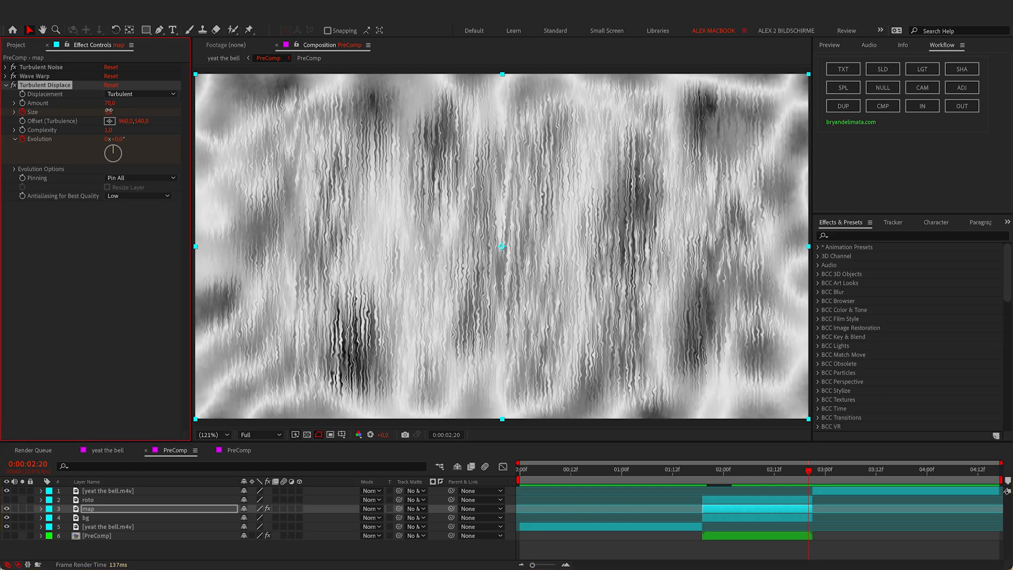
click(109, 112)
text(45)
key(Return)
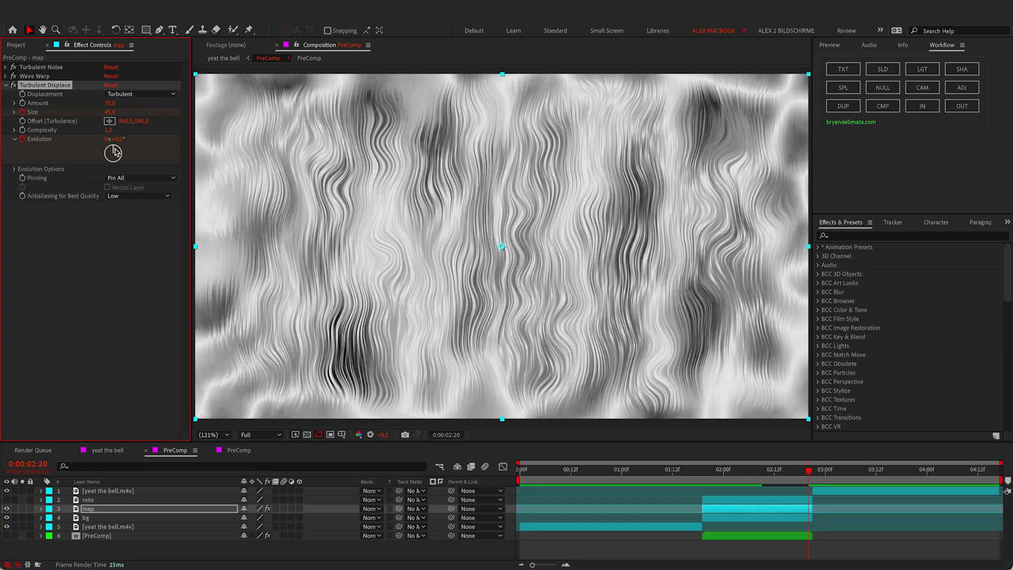
drag(114, 153, 151, 164)
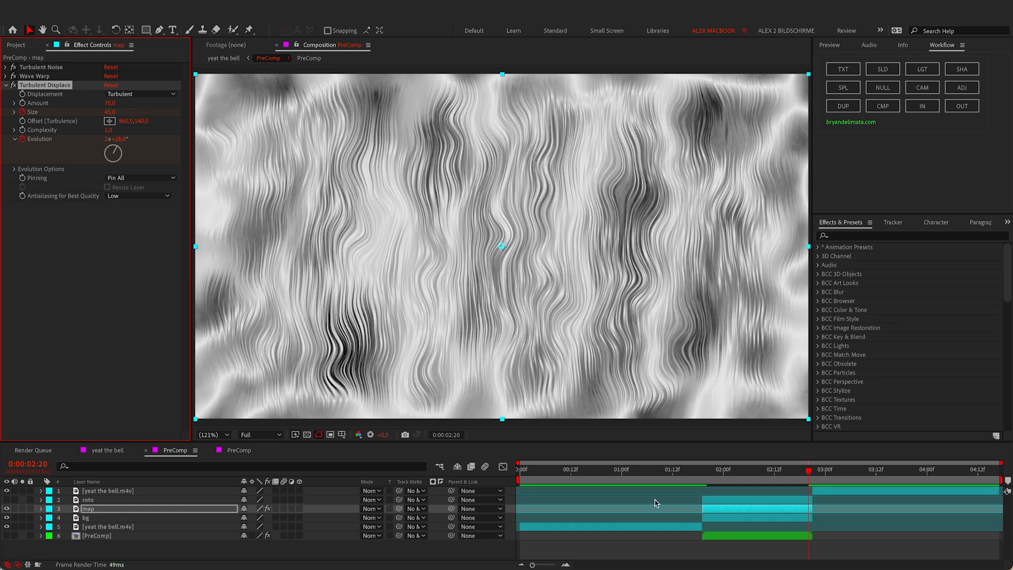
click(697, 473)
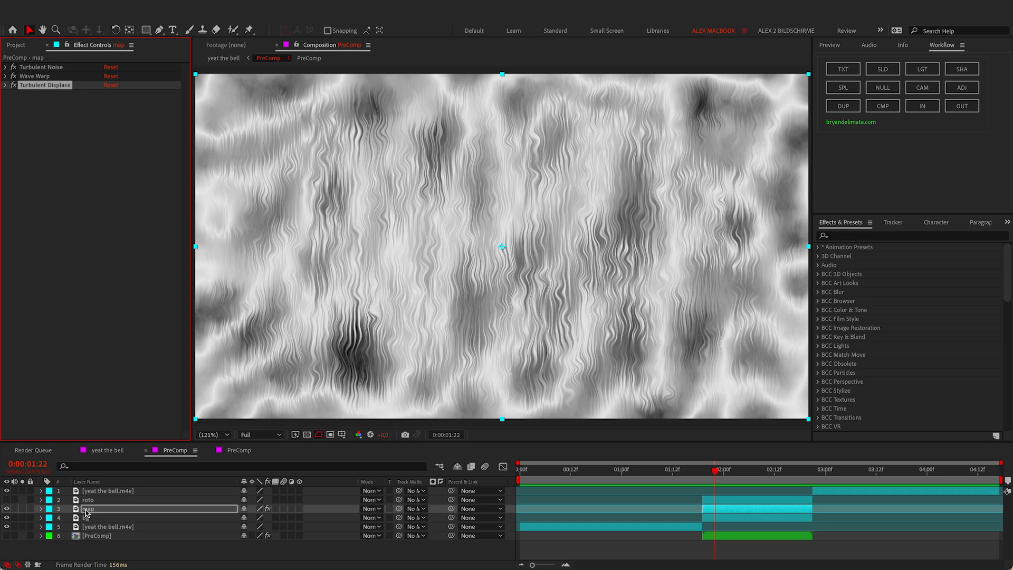
Step: Hide map, show bg, and apply Displacement Map to the bg layer
click(6, 517)
click(7, 508)
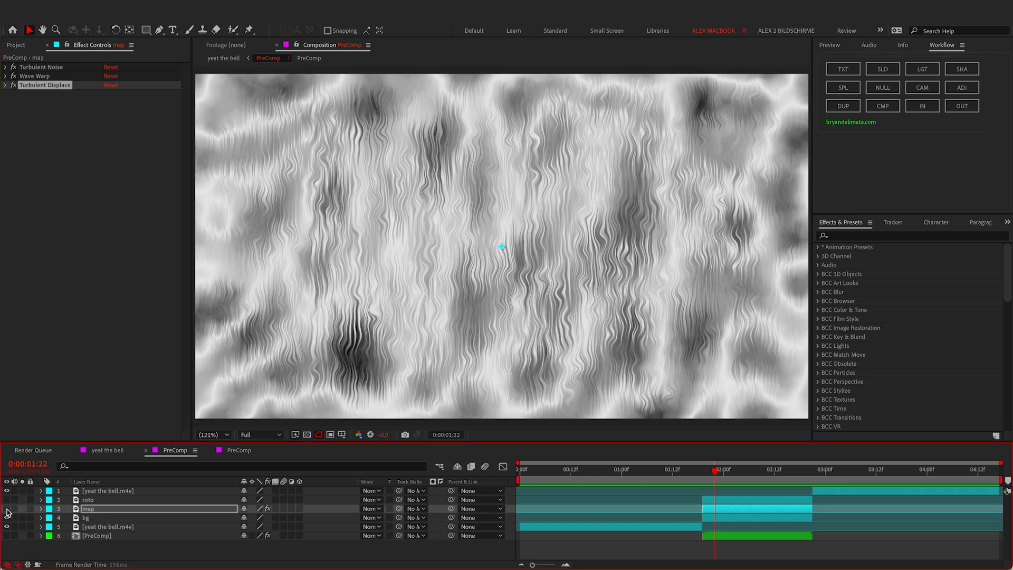
click(103, 517)
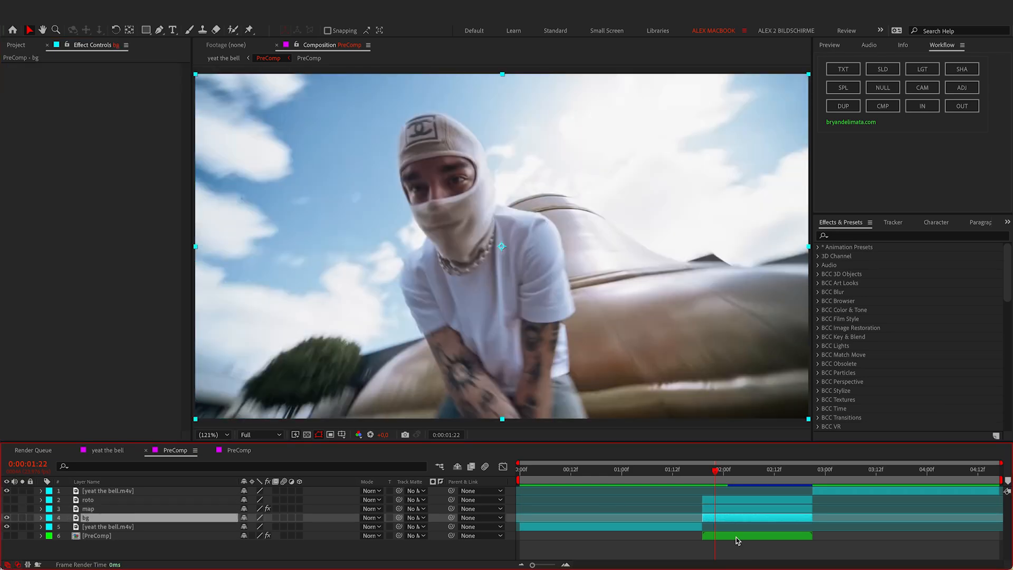
key(ctrl+space)
text(di)
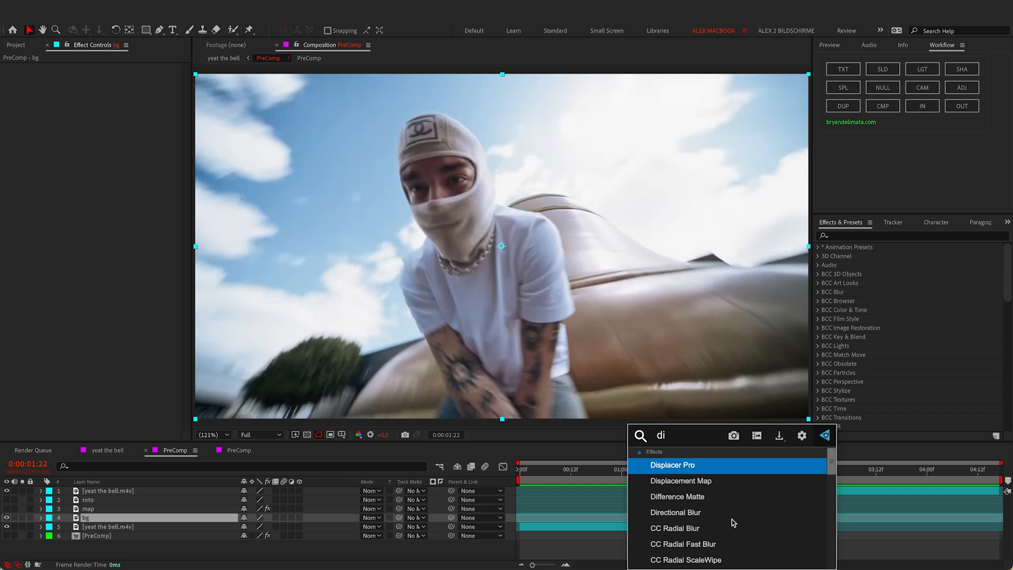
click(700, 484)
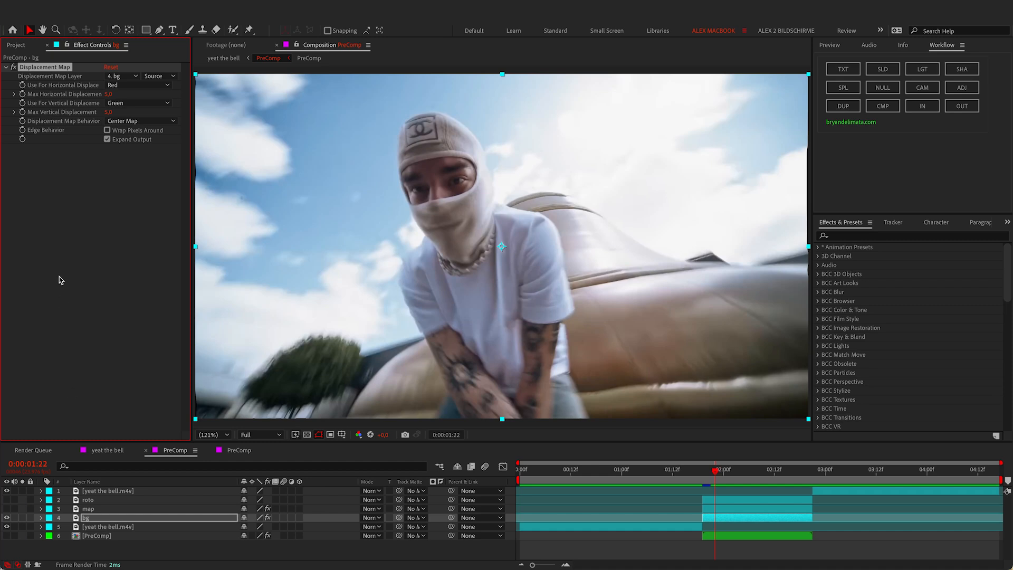
Step: Use the map layer with its effects as the displacement source
click(120, 77)
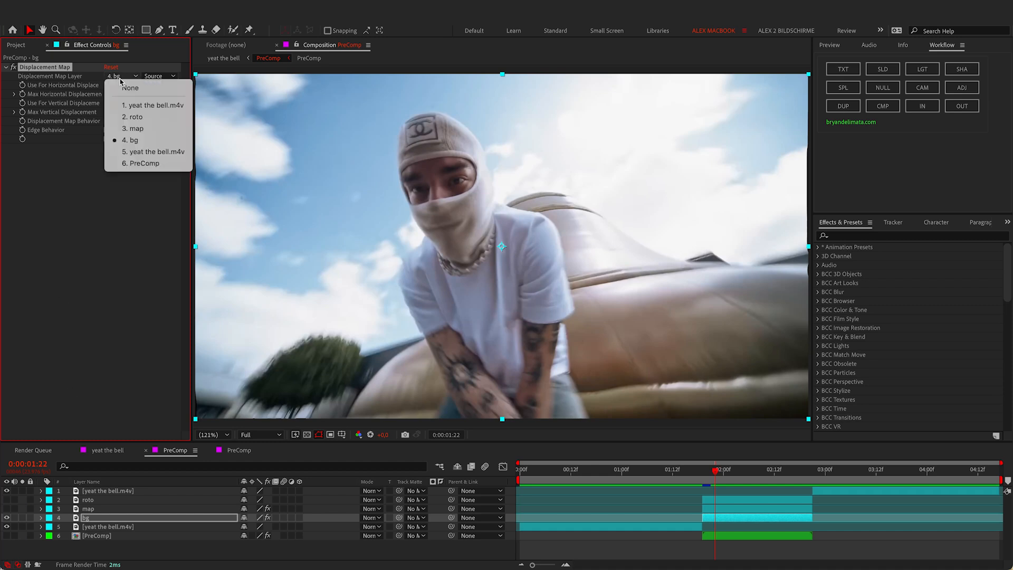
click(142, 129)
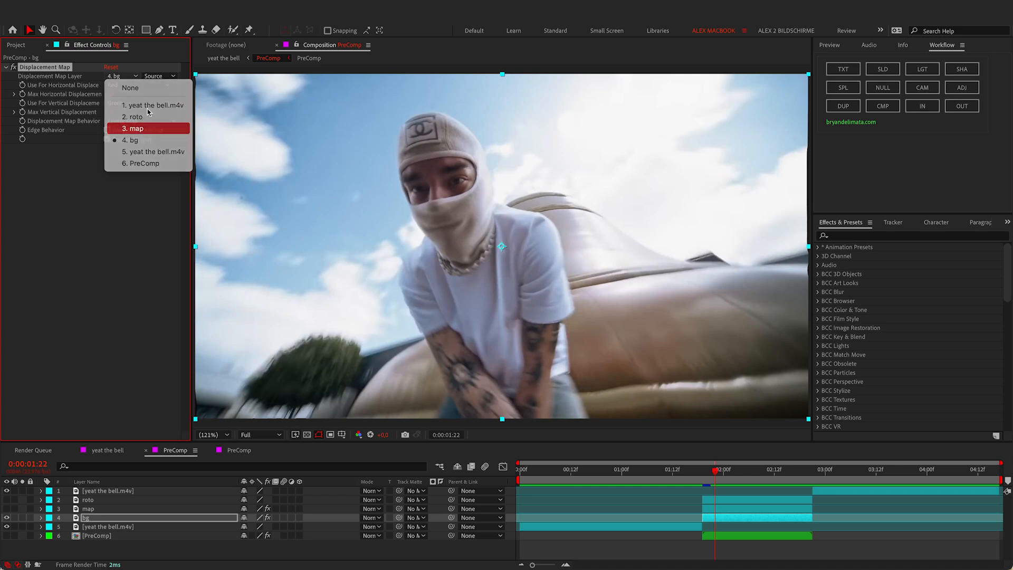
click(161, 78)
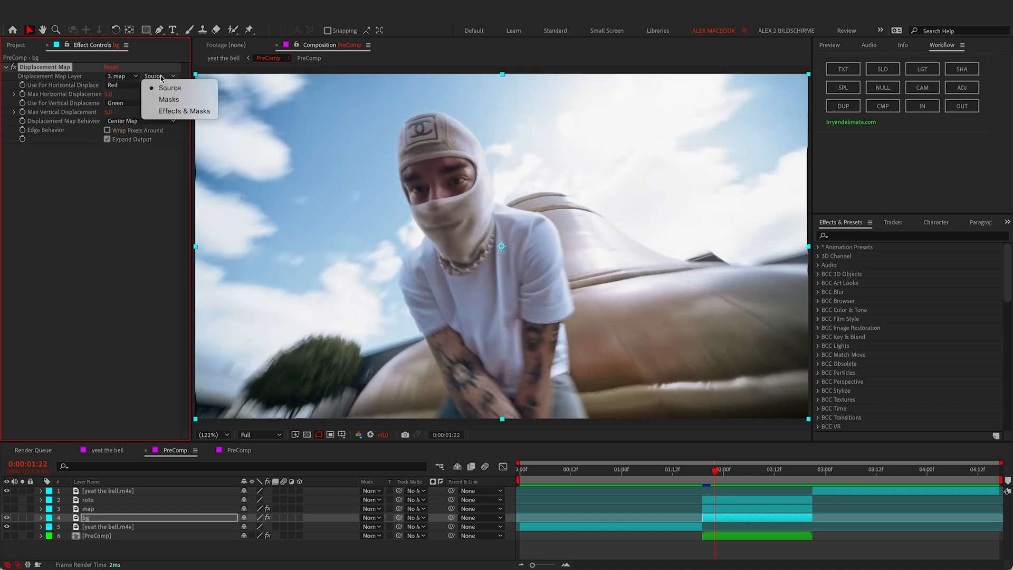
click(164, 113)
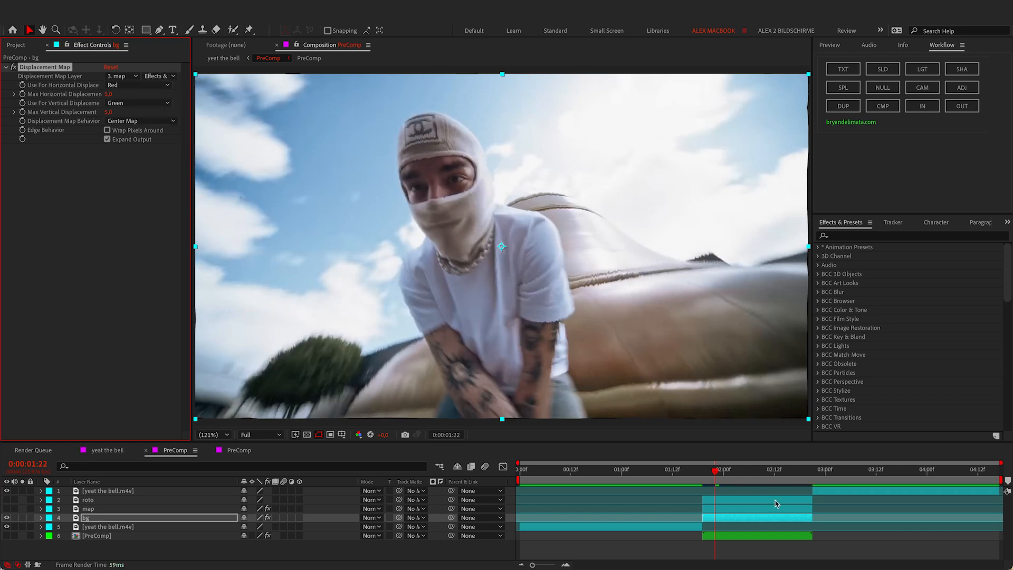
Step: Try 150 horizontal and 100 vertical displacement at 0:00:02:07, then undo both
click(752, 474)
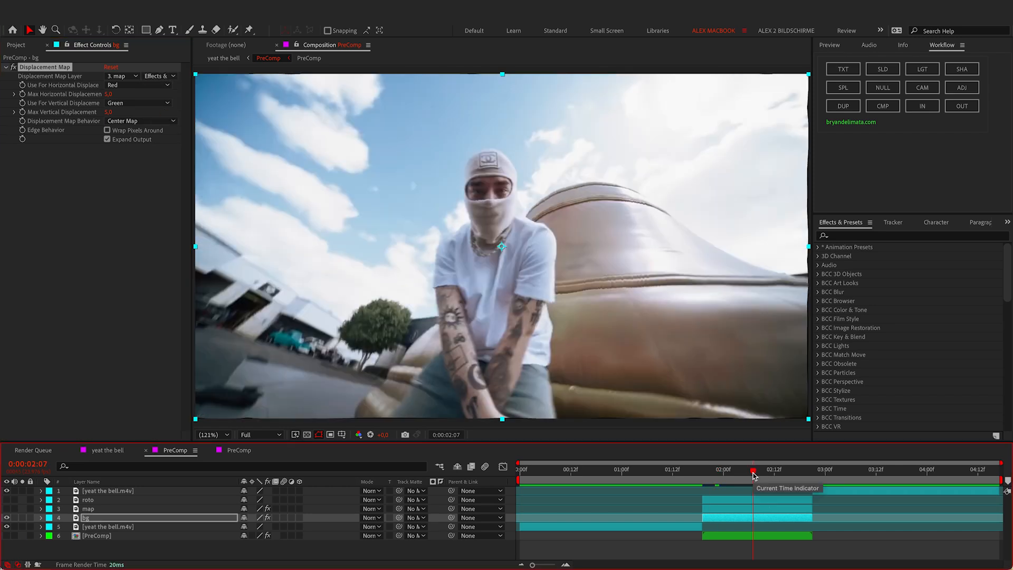
click(107, 94)
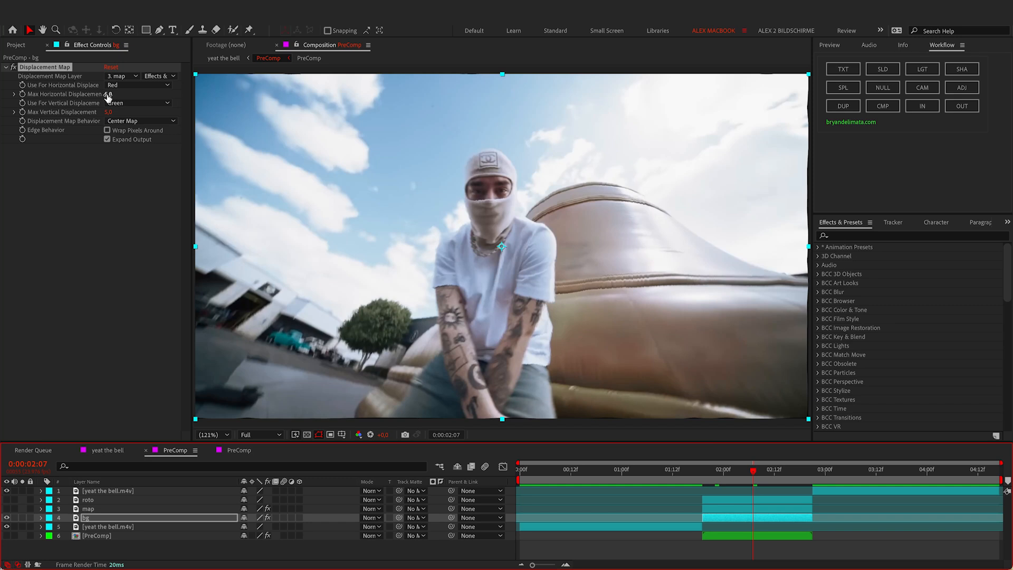
text(150)
key(Return)
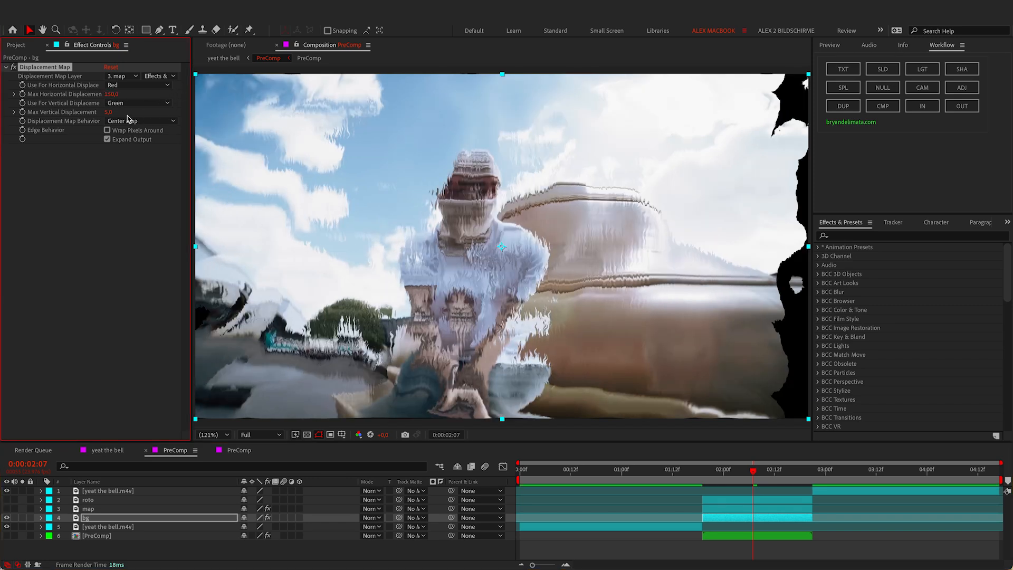
click(109, 111)
text(100)
key(Return)
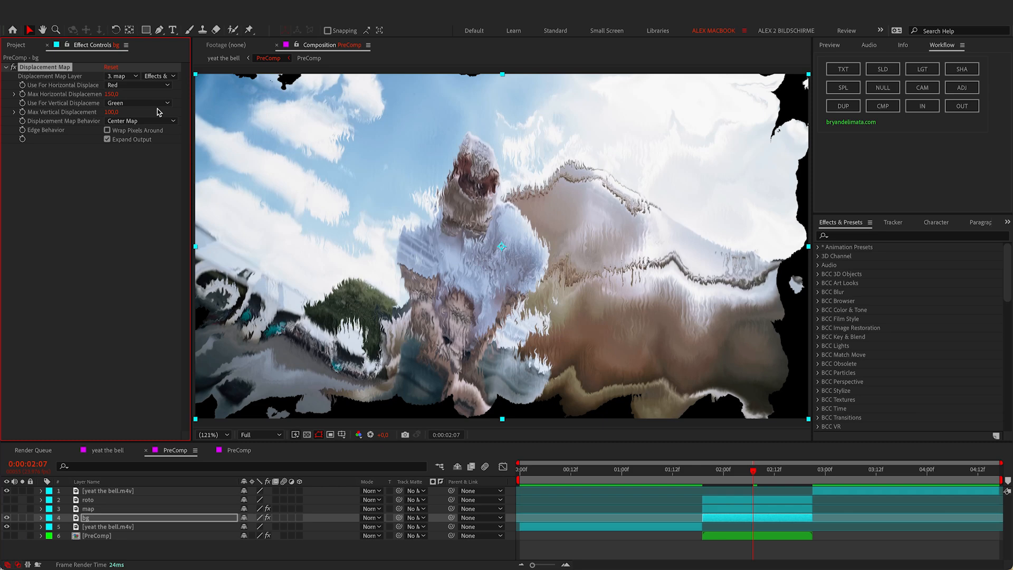
key(ctrl+z)
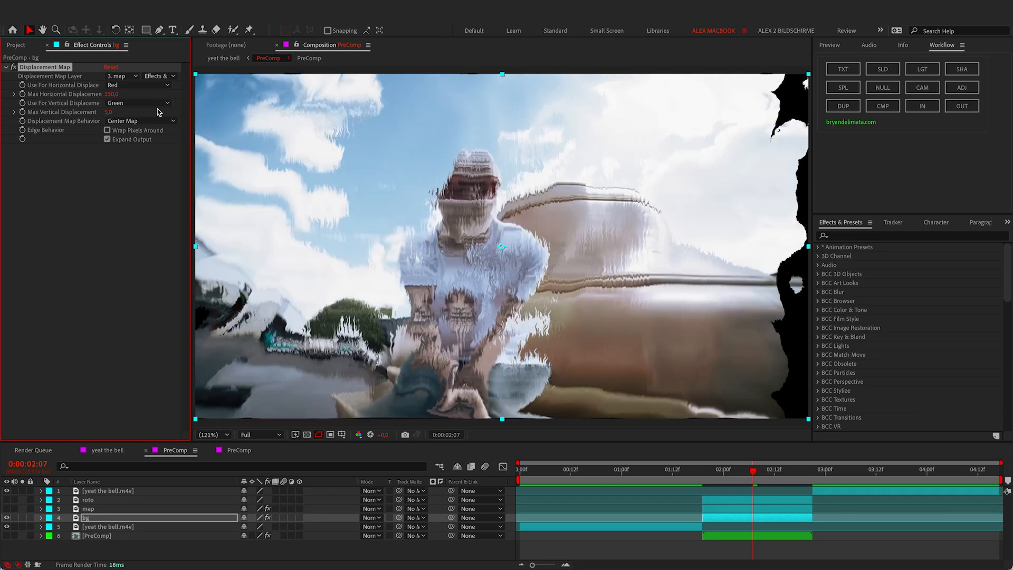
key(ctrl+z)
Step: Keyframe horizontal and vertical displacement at bg's in-point
key(i)
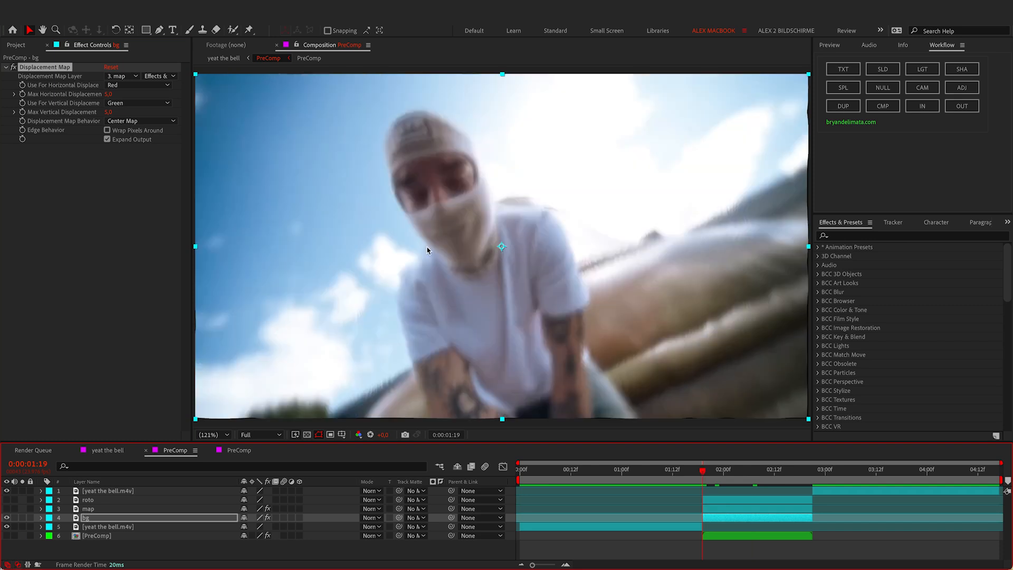
click(22, 94)
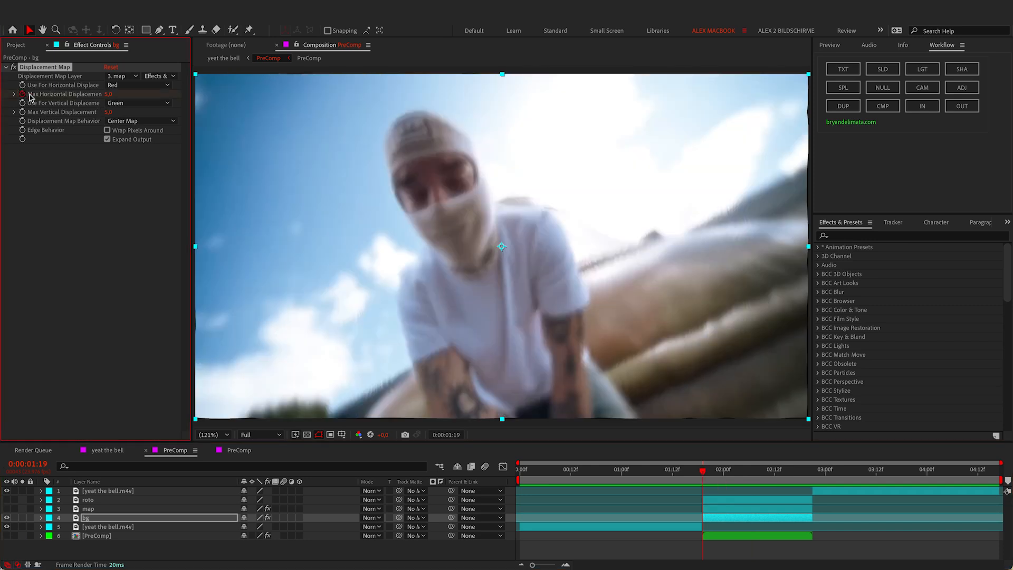
click(22, 111)
drag(738, 469, 754, 473)
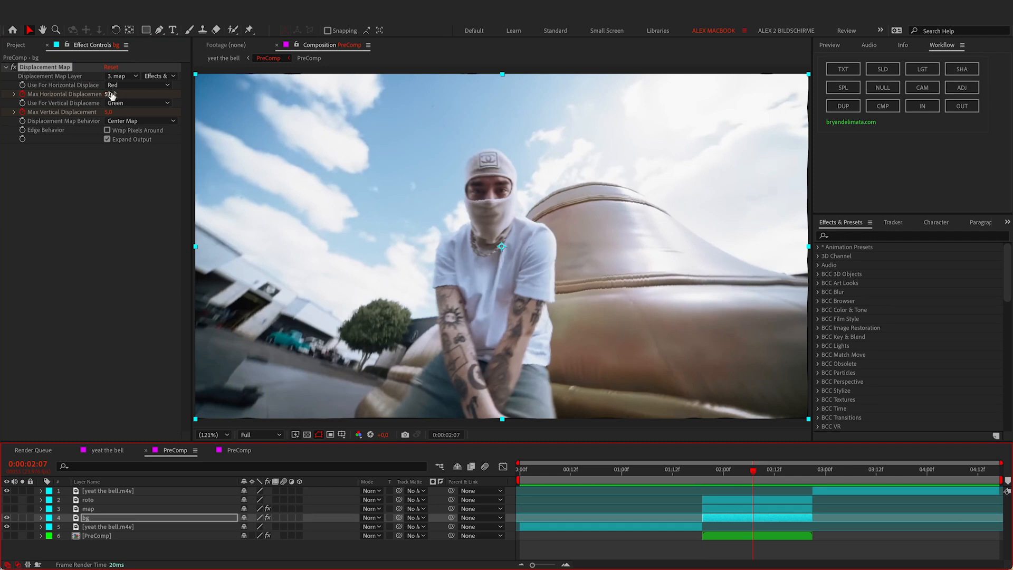
Step: At 0:00:02:07 set horizontal displacement to 140 and vertical to 70
drag(110, 94, 174, 89)
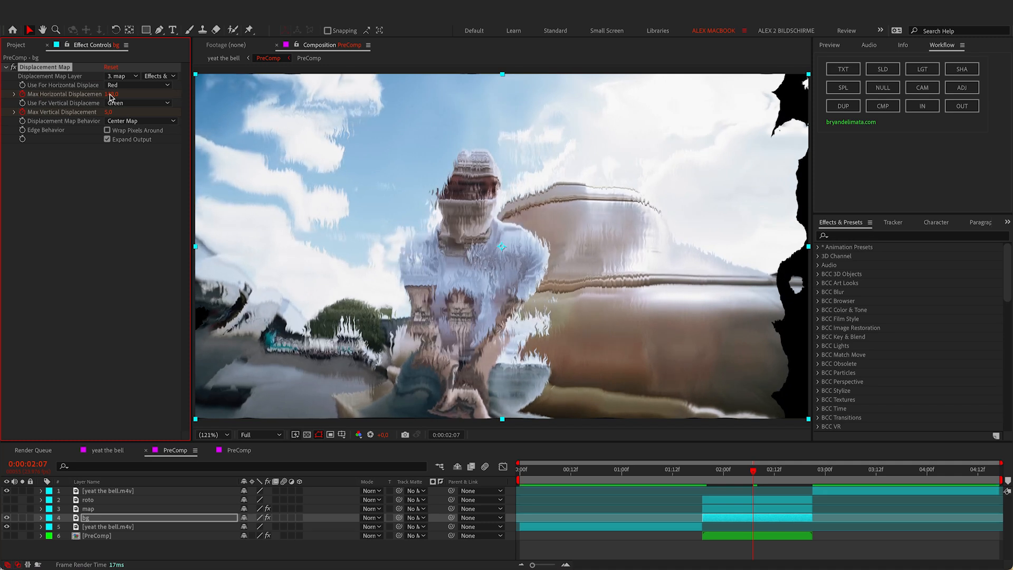
click(110, 95)
text(140)
key(Return)
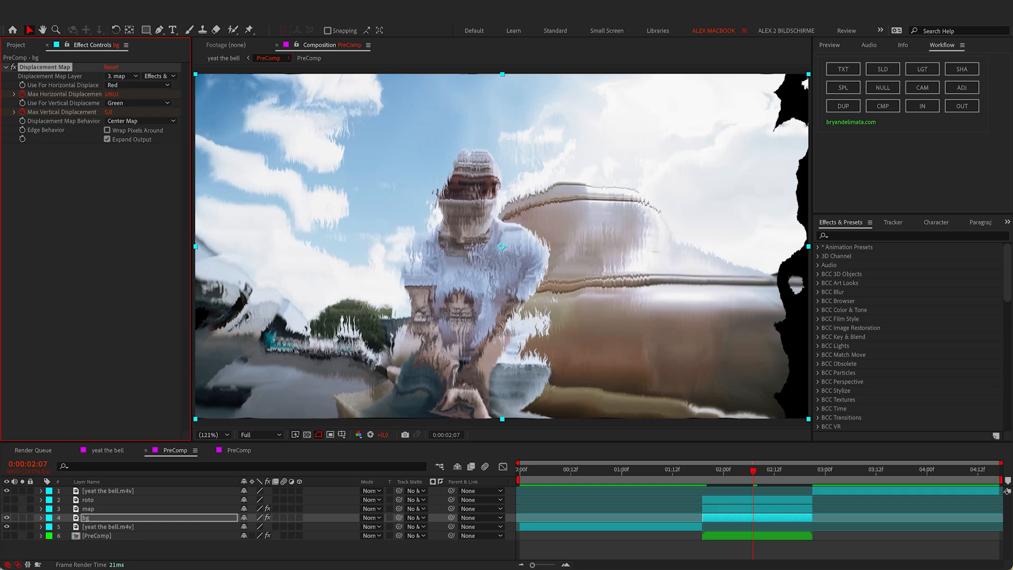
drag(109, 111, 147, 105)
click(113, 113)
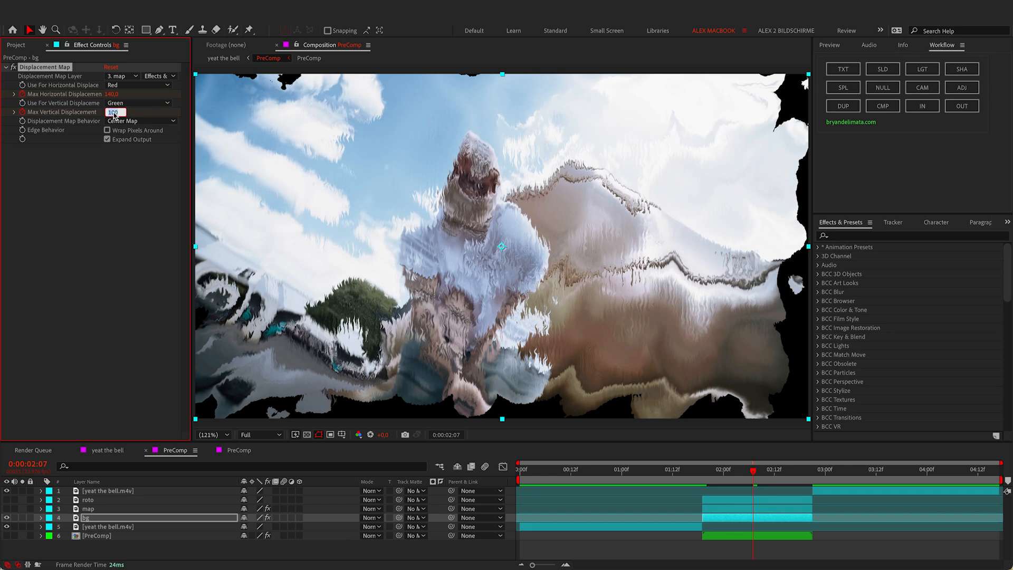
text(70)
key(Return)
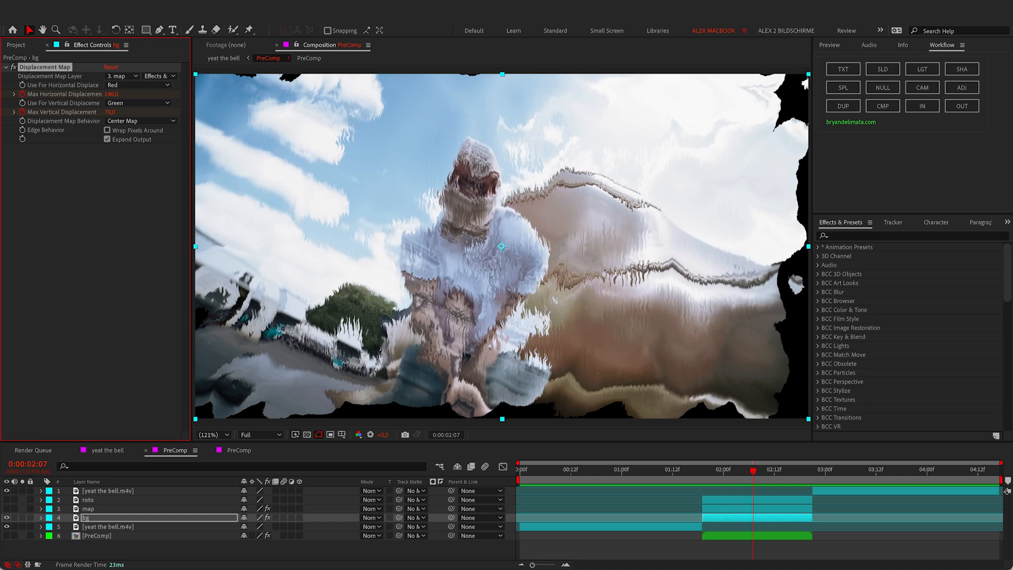
click(807, 471)
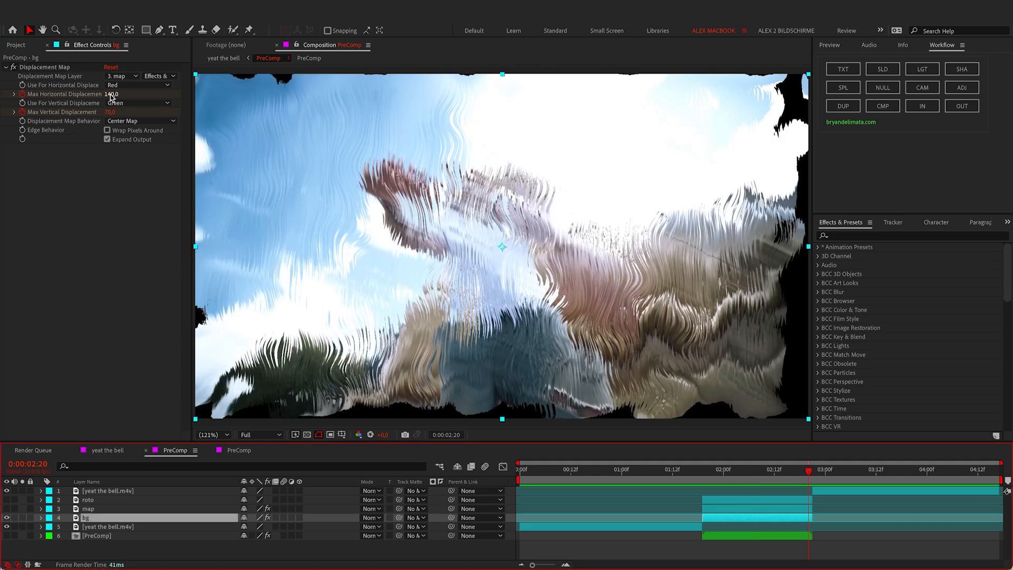
Step: At 0:00:02:20, set bg's Max Horizontal Displacement to 60 and Max Vertical Displacement to 20
drag(111, 96, 101, 96)
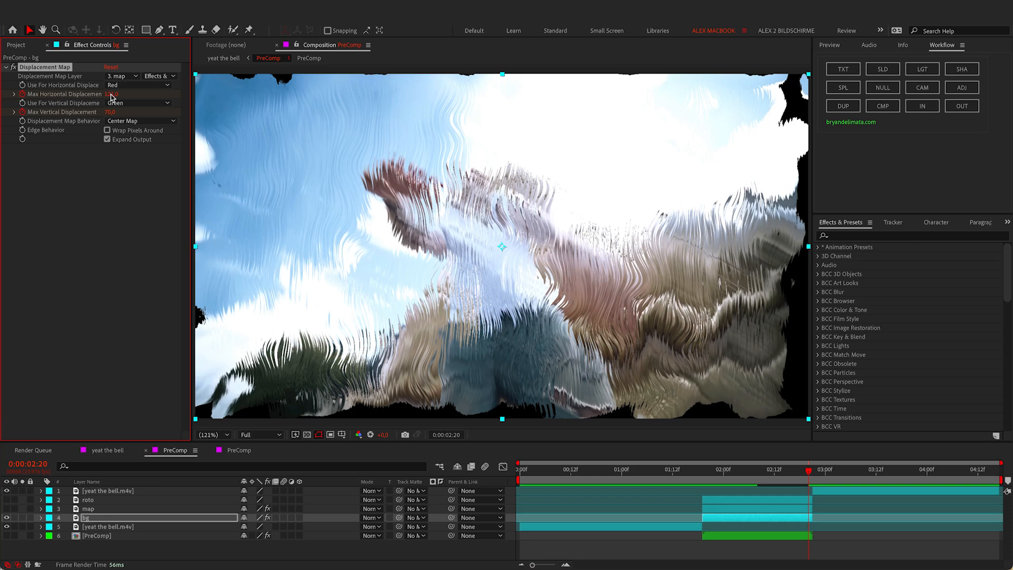
click(111, 94)
text(60)
key(Return)
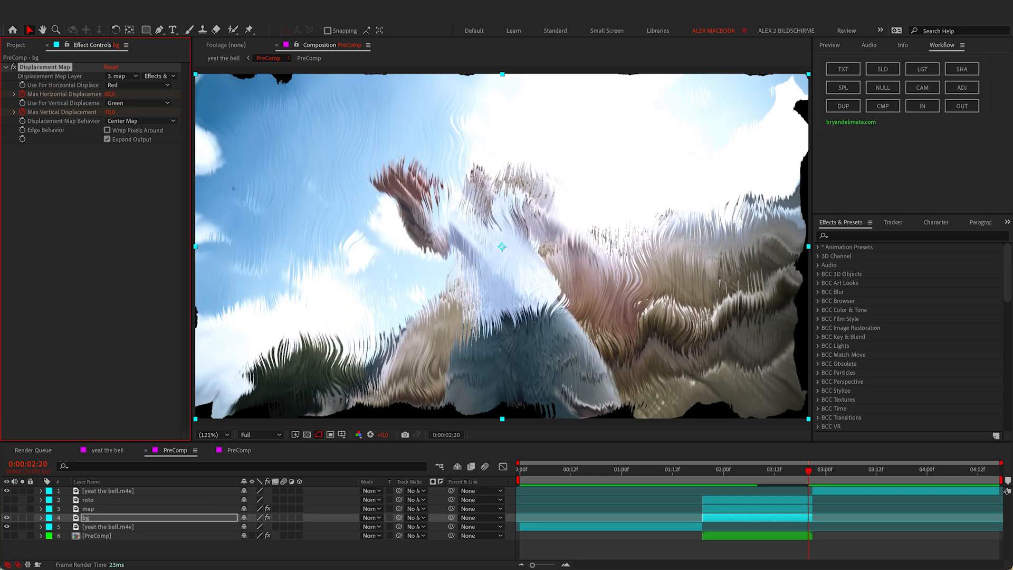
click(111, 111)
text(20)
key(Return)
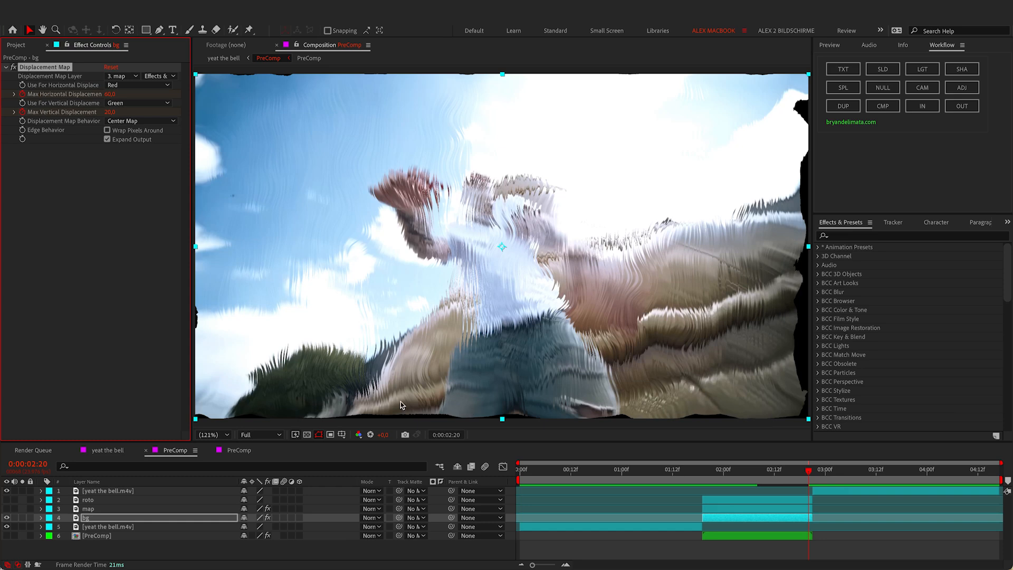
Step: Toggle Wrap Pixels Around on and back off, then select bg and open the quick effect search
click(107, 131)
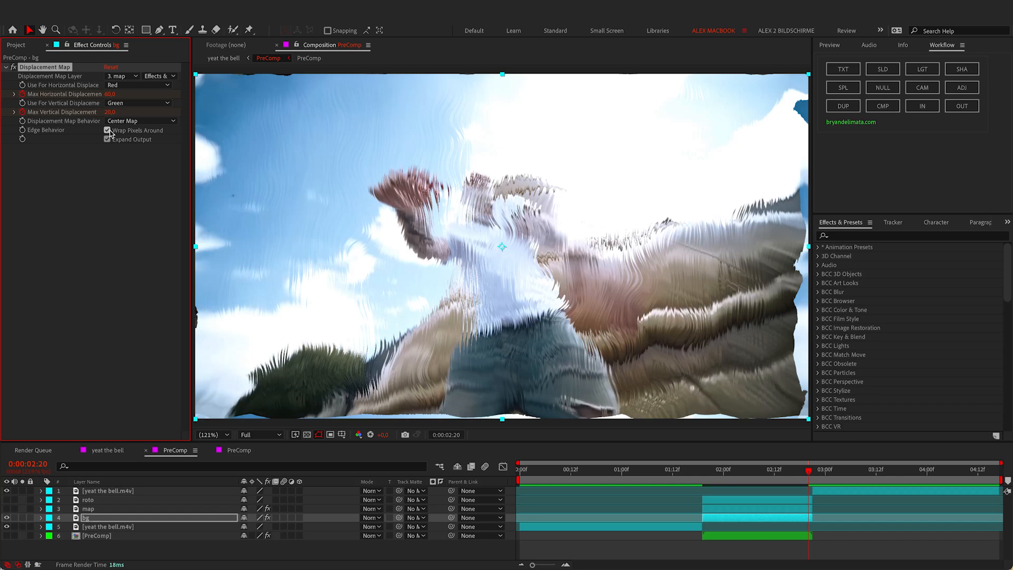
click(108, 130)
click(741, 518)
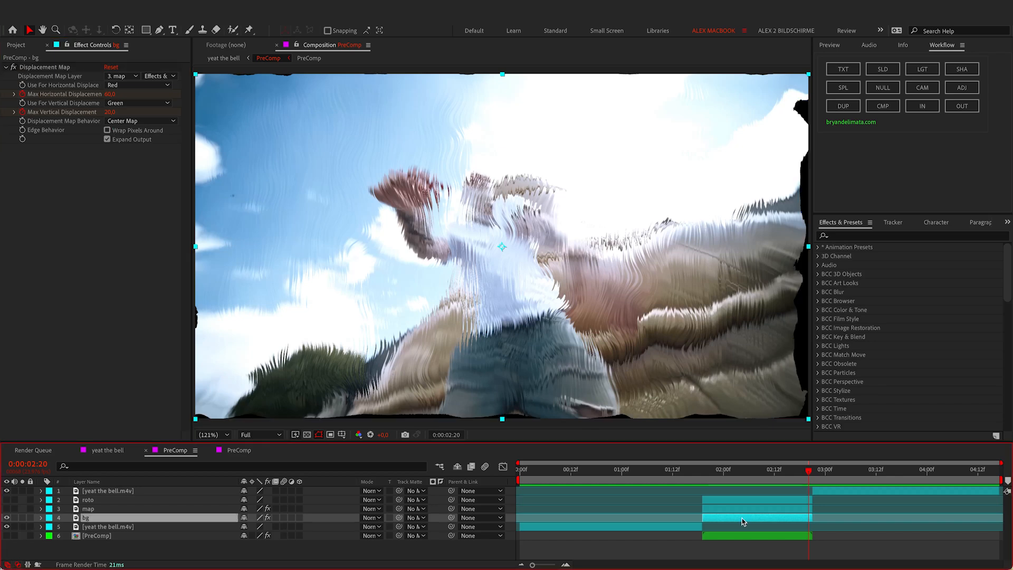
key(ctrl+space)
Step: Apply Optics Compensation to bg with Reverse Lens Distortion on and Field Of View 60
text(opti)
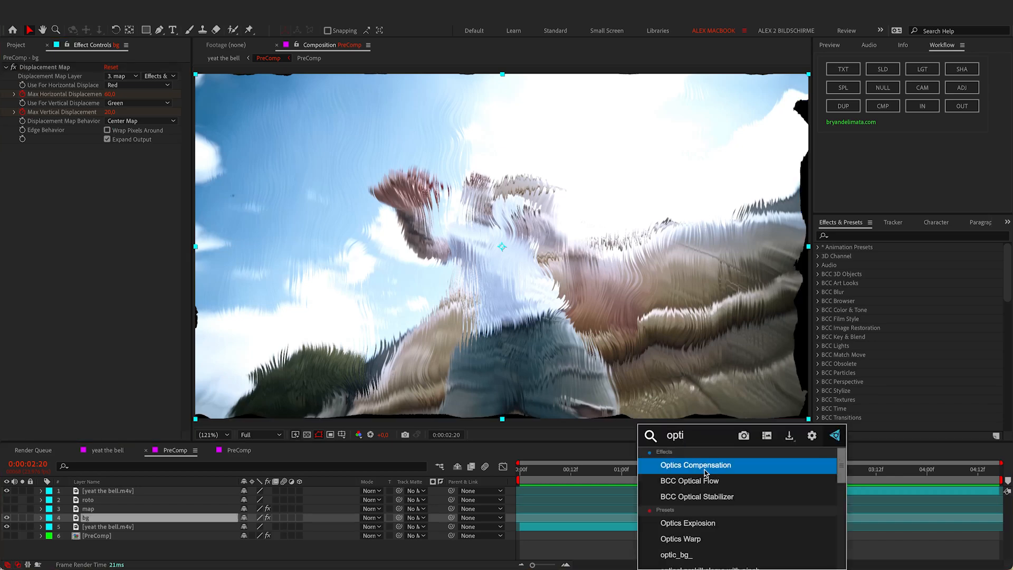
click(705, 468)
click(107, 166)
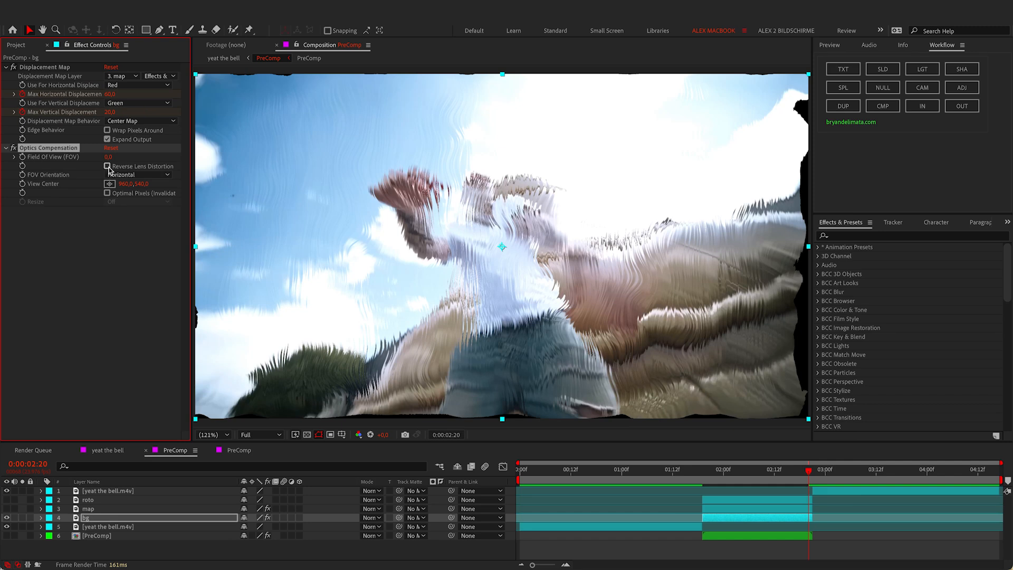
drag(109, 157, 383, 156)
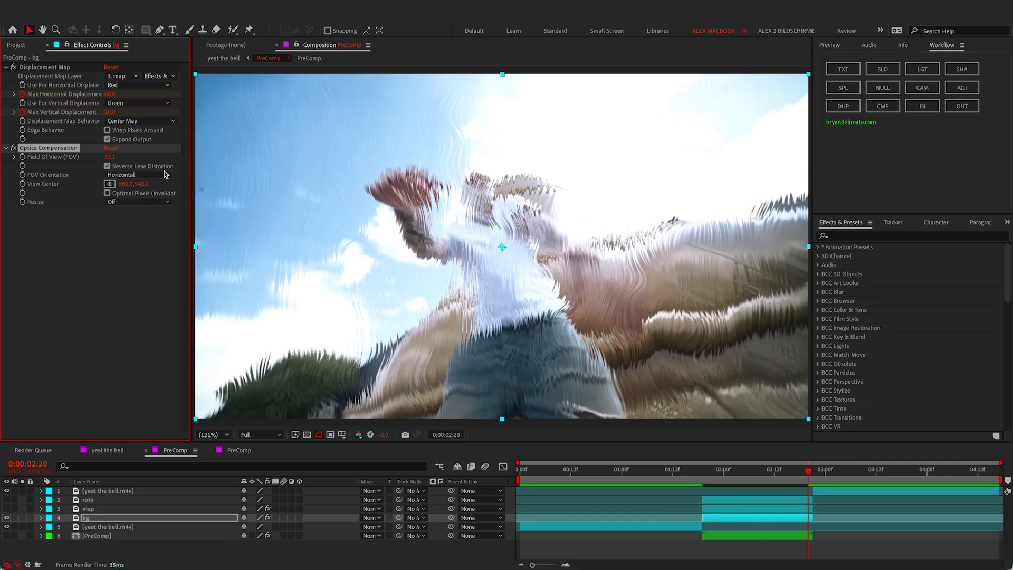
click(110, 157)
text(60)
key(Return)
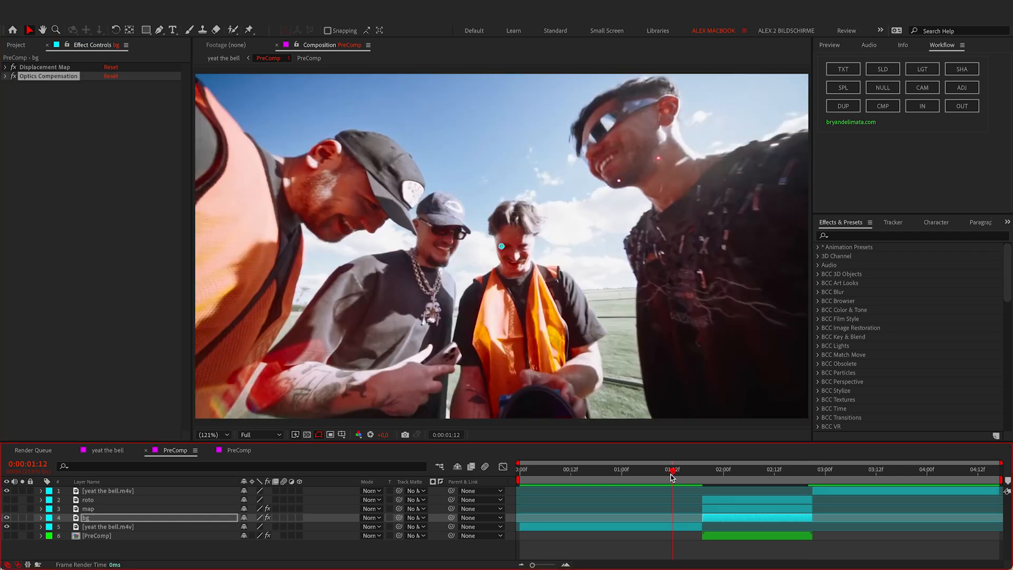
Step: Preview the warp, scrubbing through it to 0:00:02:04 and back to 0:00:01:17
key(space)
drag(672, 477, 640, 472)
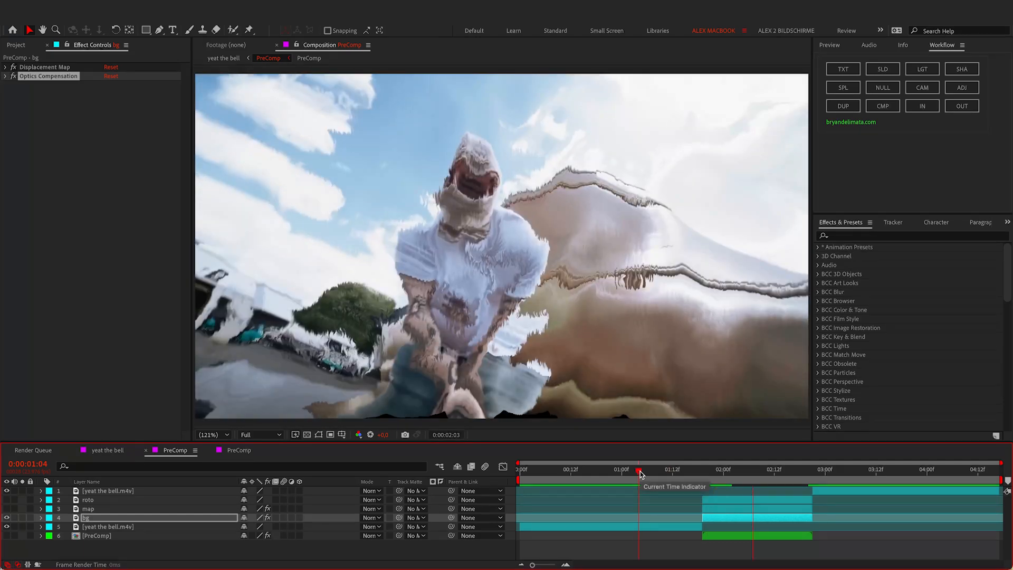
drag(640, 473, 648, 472)
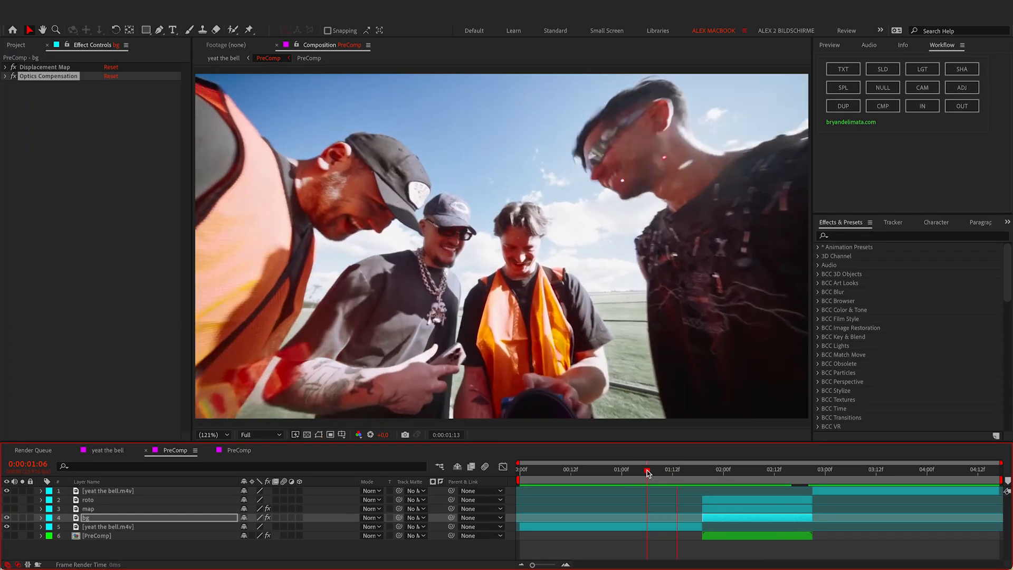
drag(648, 472, 745, 473)
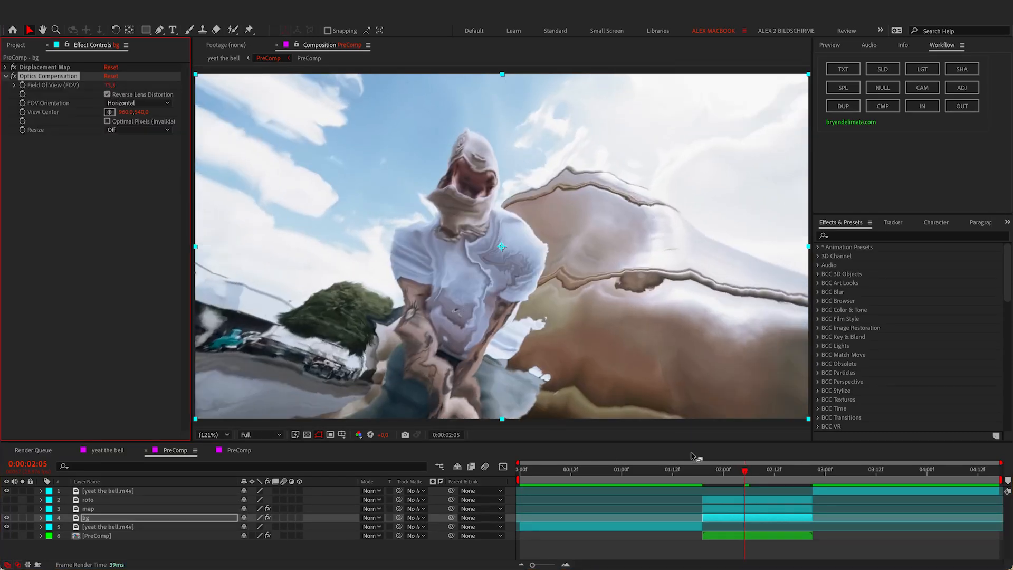
click(694, 470)
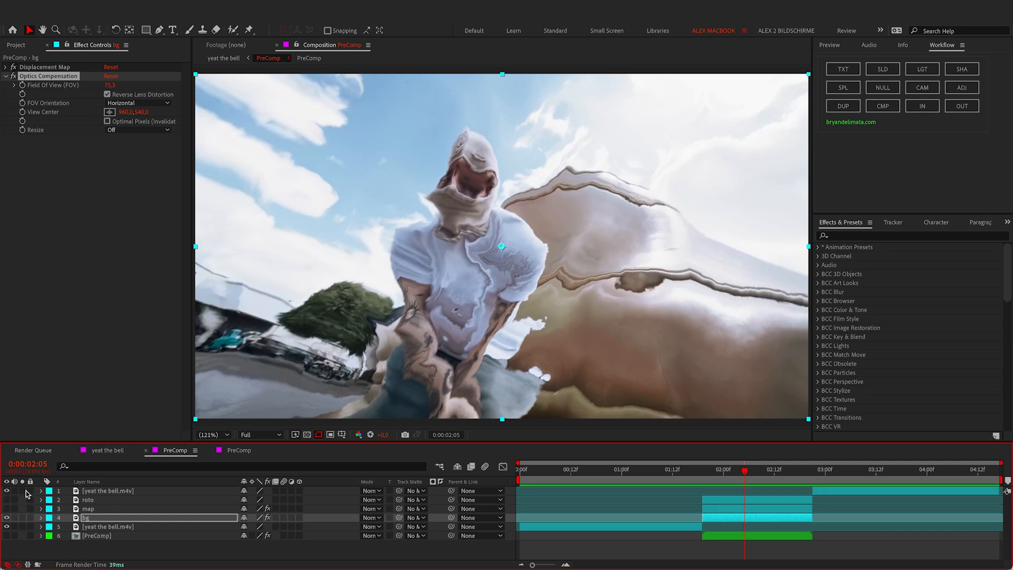
Step: Show the roto layer at 0:00:01:19 and open it in its Layer view with Roto Brush
click(6, 500)
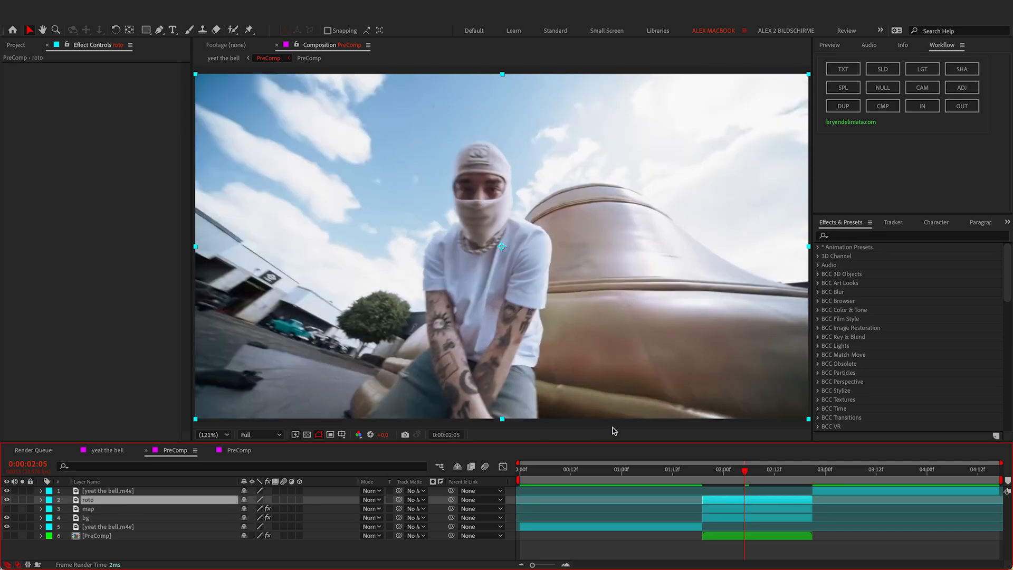
click(703, 472)
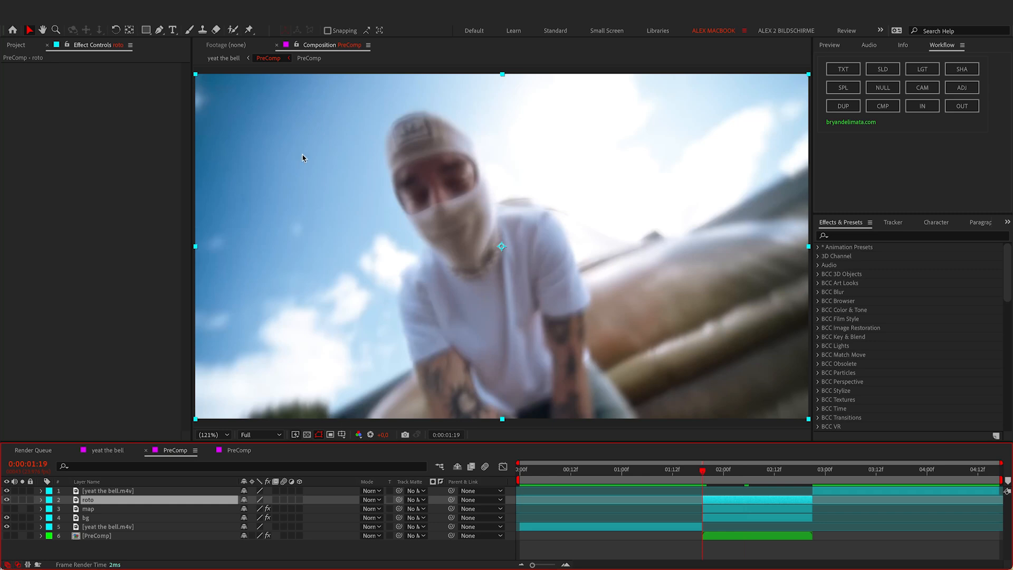
click(233, 30)
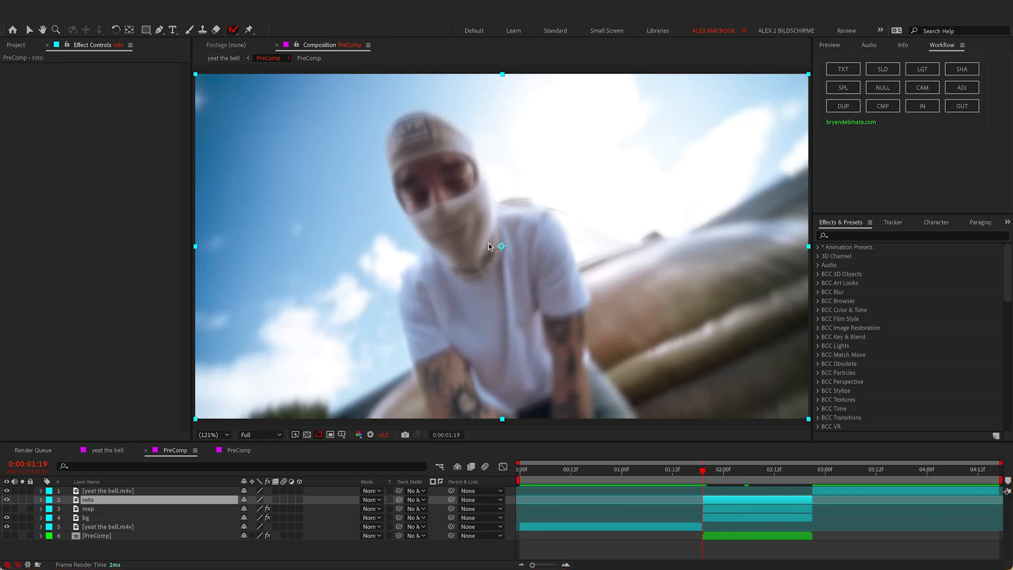
double_click(502, 299)
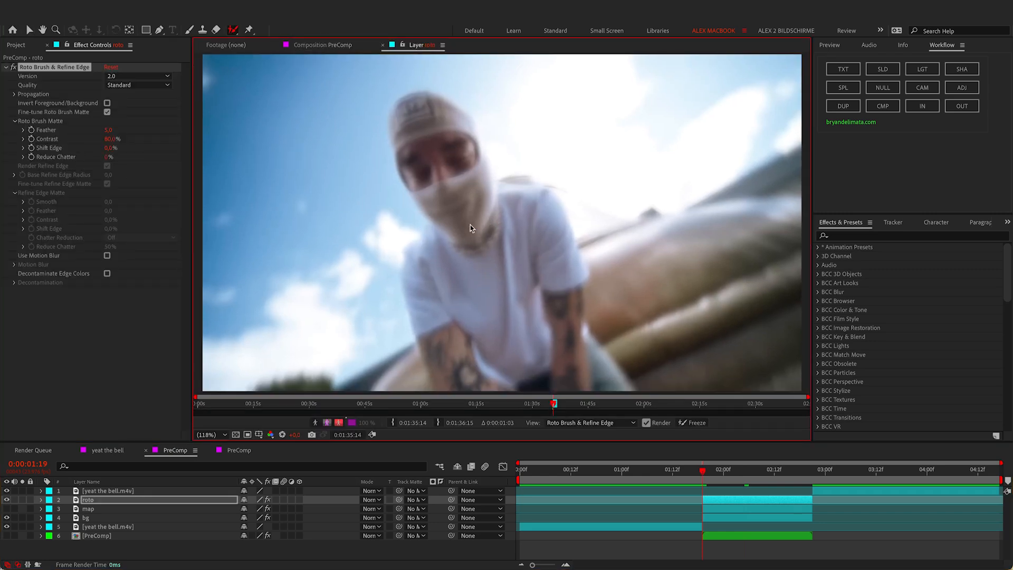
Step: Paint Roto Brush strokes over the face, chest, head, torso and arms, subtracting the lower-left excess
mouse_move(445, 176)
mouse_down()
mouse_move(493, 282)
mouse_move(500, 275)
mouse_up()
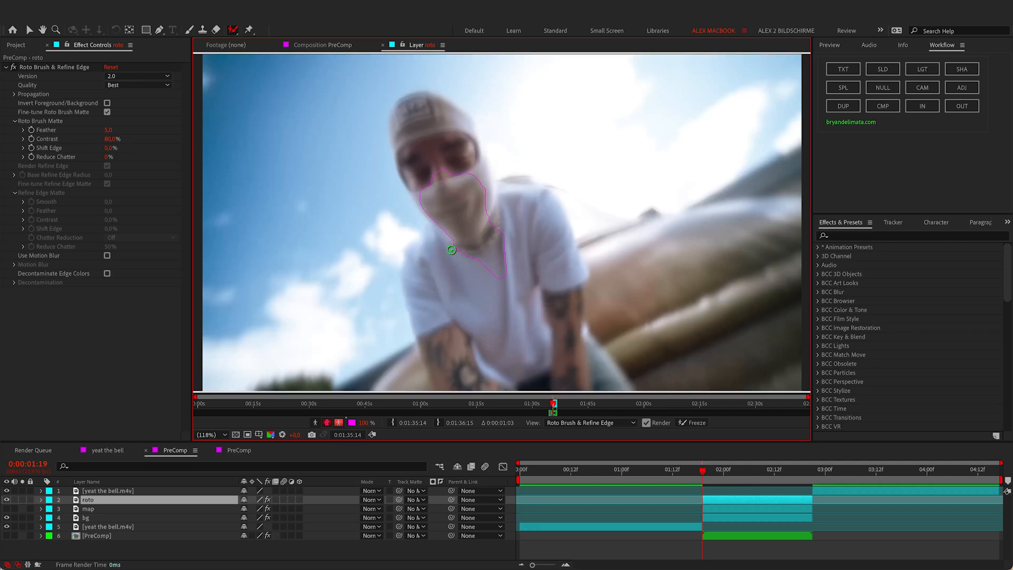
click(454, 330)
drag(416, 97, 461, 151)
drag(427, 390, 402, 348)
key(Page_Down)
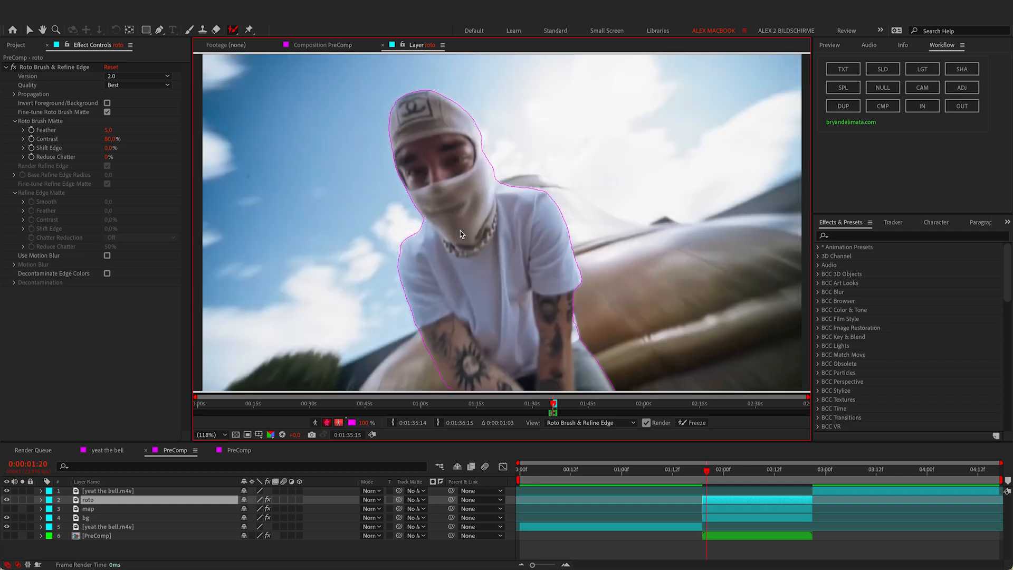
Step: Step the propagated roto matte forward frame by frame to 2:12, checking the outline
key(Page_Down)
key(Page_Down)
key(Page_Down)
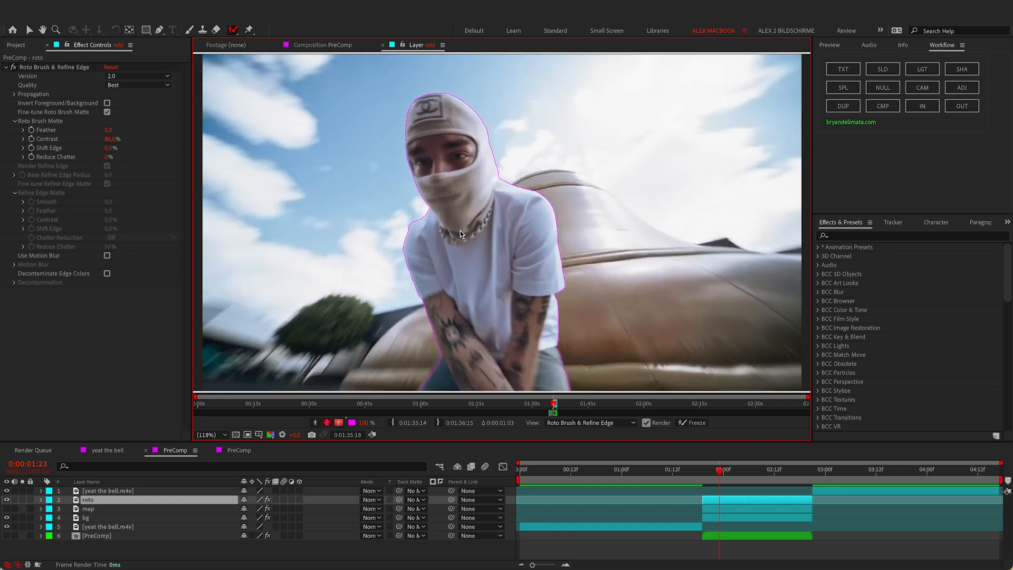
key(Page_Down)
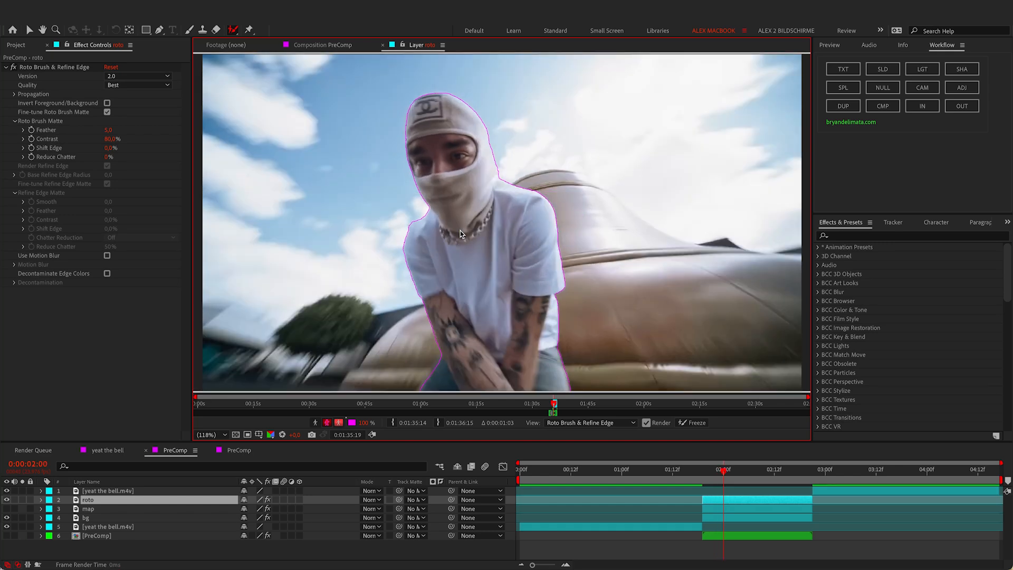
key(Page_Down)
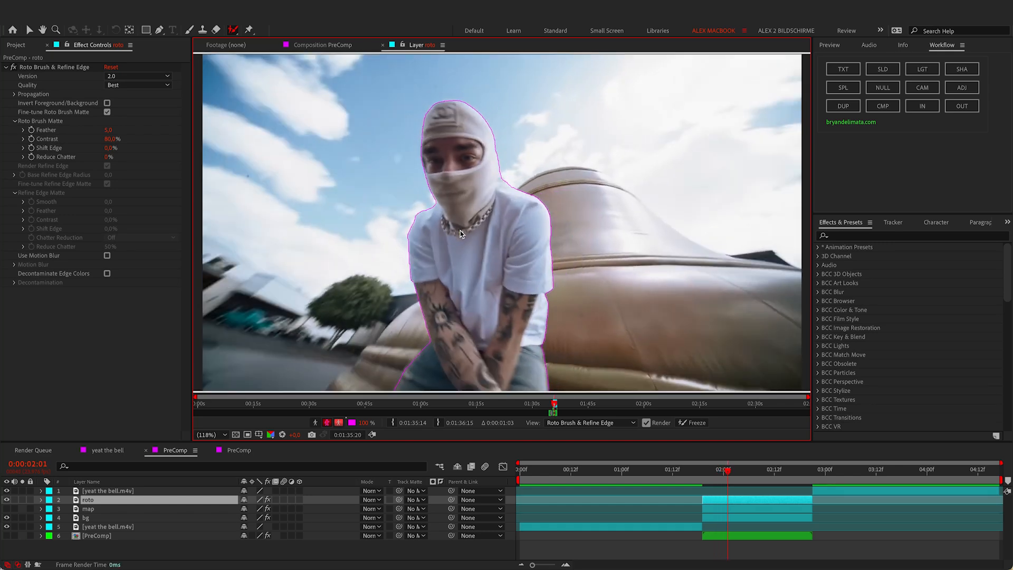
key(Page_Down)
key(Page_Down)
key(Page_Down)
key(Page_Down)
key(Page_Down)
key(Page_Down)
key(Page_Down)
key(Page_Down)
key(Page_Down)
key(Page_Down)
key(Page_Down)
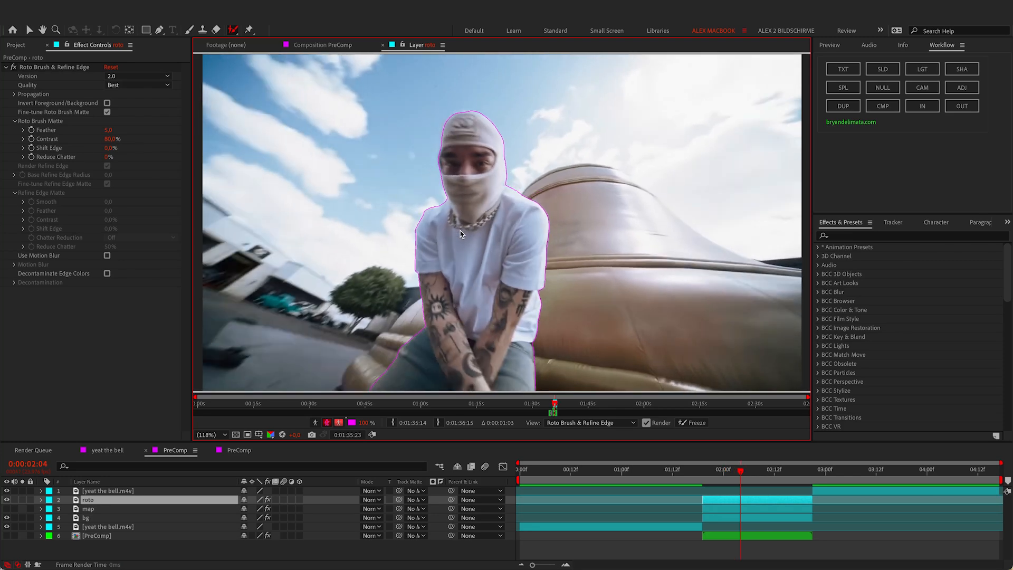
key(Page_Down)
key(Page_Down)
key(Page_Down)
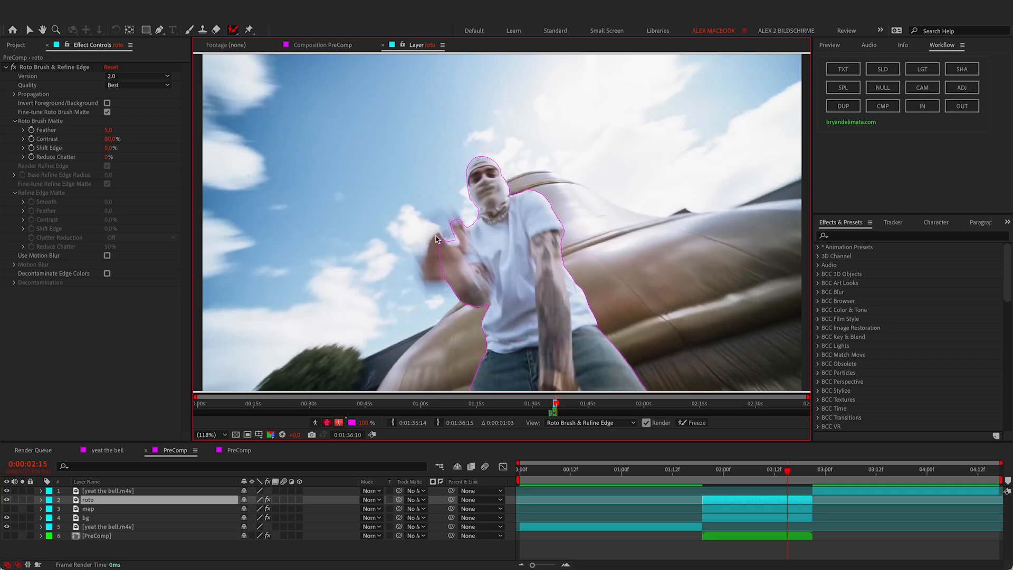
Step: Paint the missing arm back in, advance to 2:20, freeze the propagation and return to PreComp
drag(435, 239, 433, 272)
key(Page_Down)
key(Page_Down)
key(Page_Down)
key(Page_Down)
key(Page_Down)
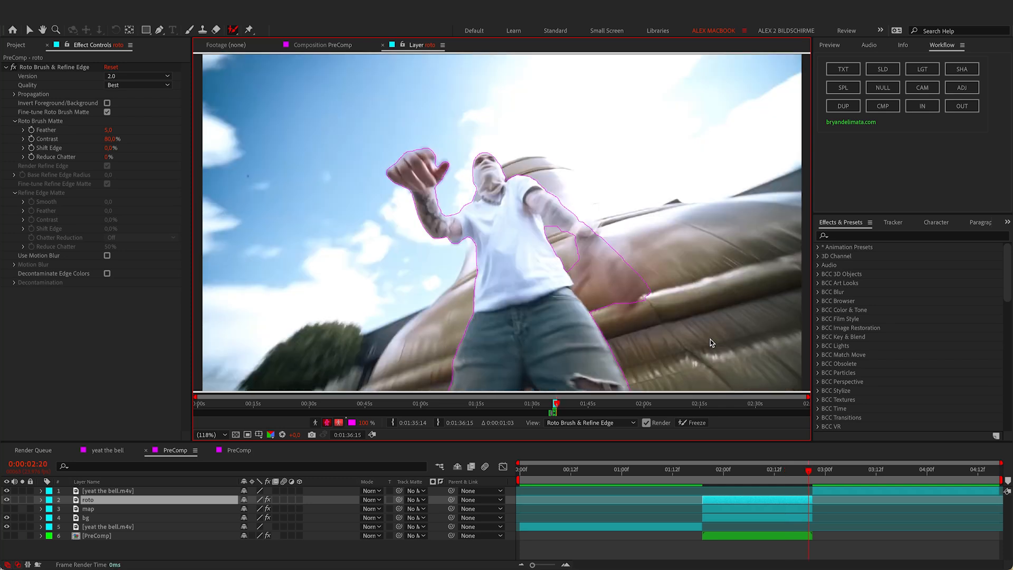
click(694, 424)
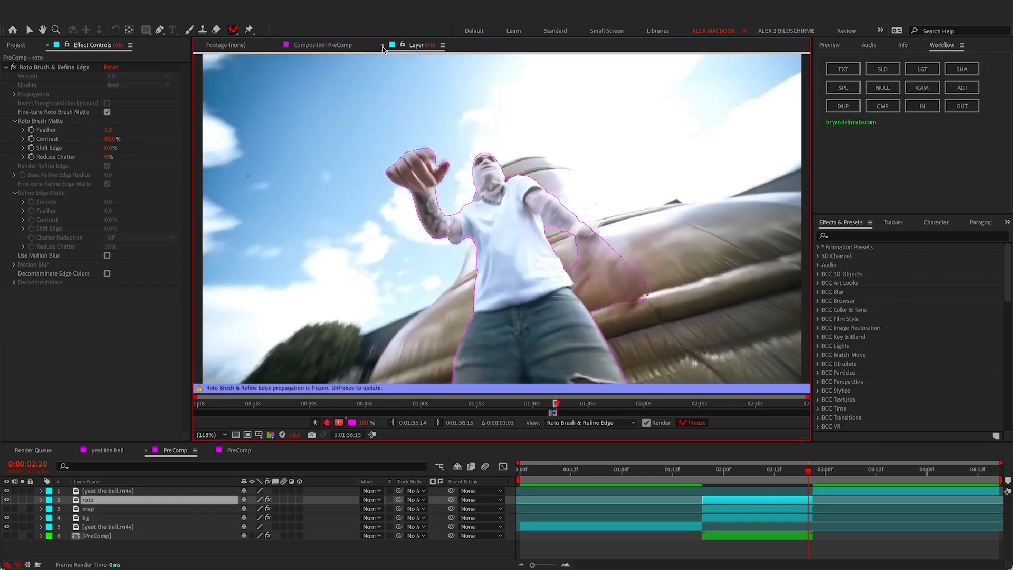
click(383, 45)
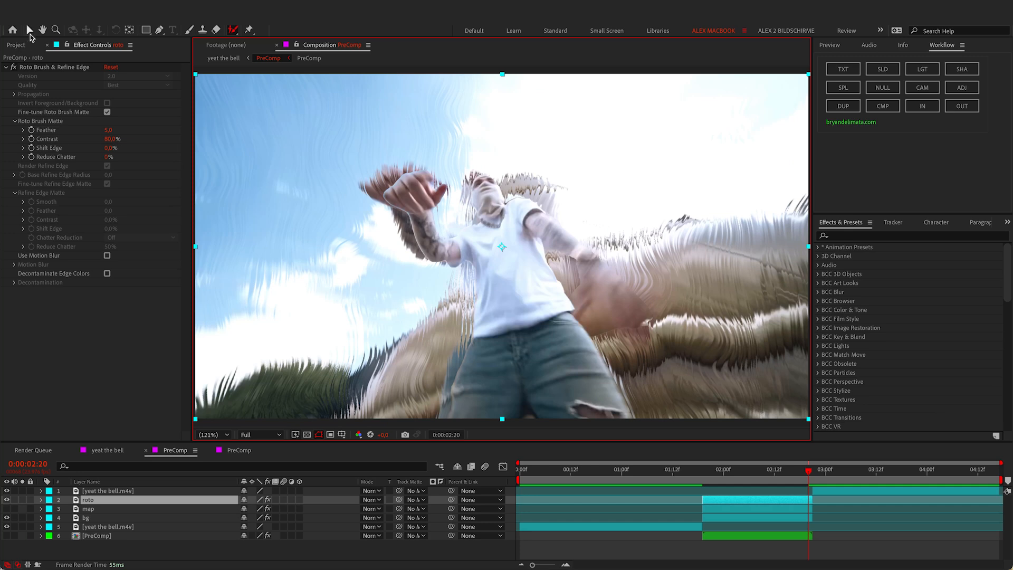
Step: With bg hidden, raise Feather, pull Shift Edge inward, enable Decontaminate Edge Colors and Use Motion Blur, then show bg
click(30, 32)
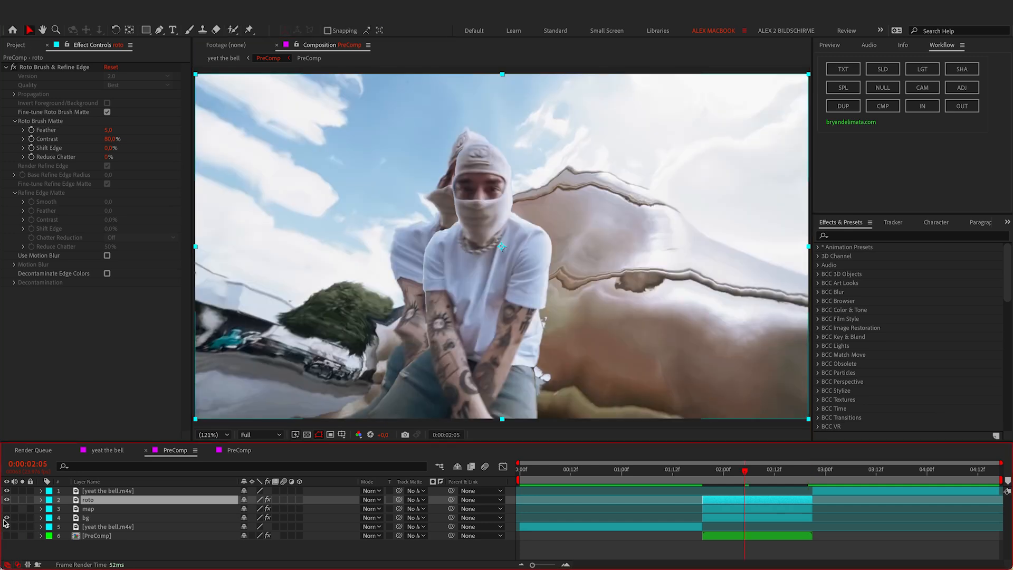
click(4, 519)
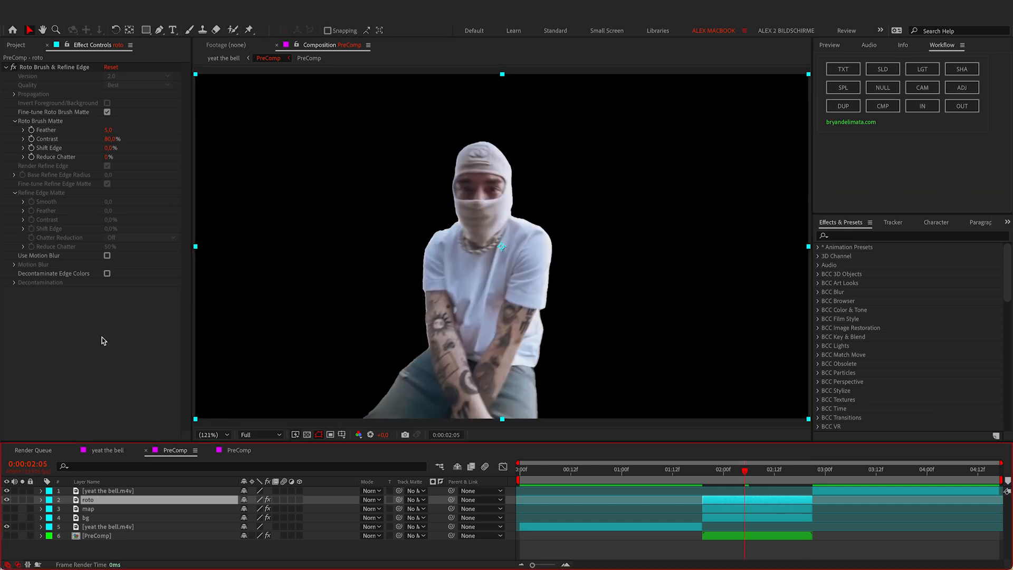
mouse_move(110, 129)
mouse_down()
mouse_move(191, 124)
mouse_move(158, 129)
mouse_up()
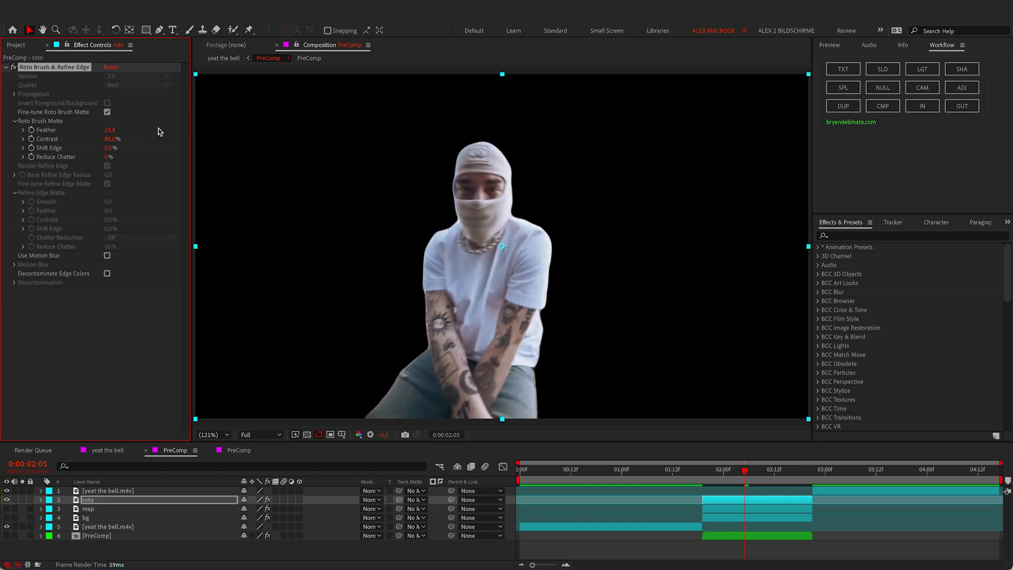
drag(108, 150, 85, 152)
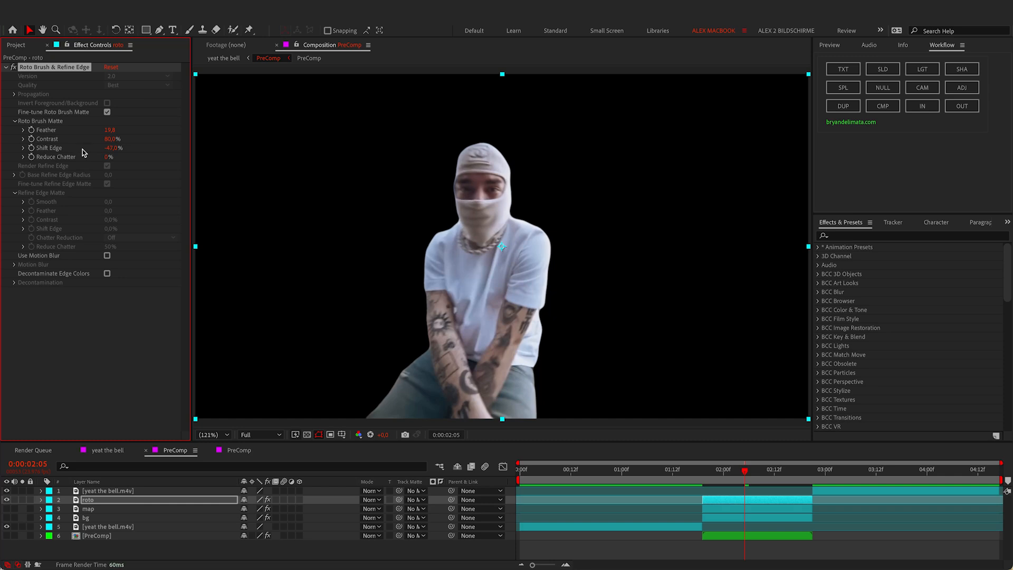
click(108, 274)
click(107, 256)
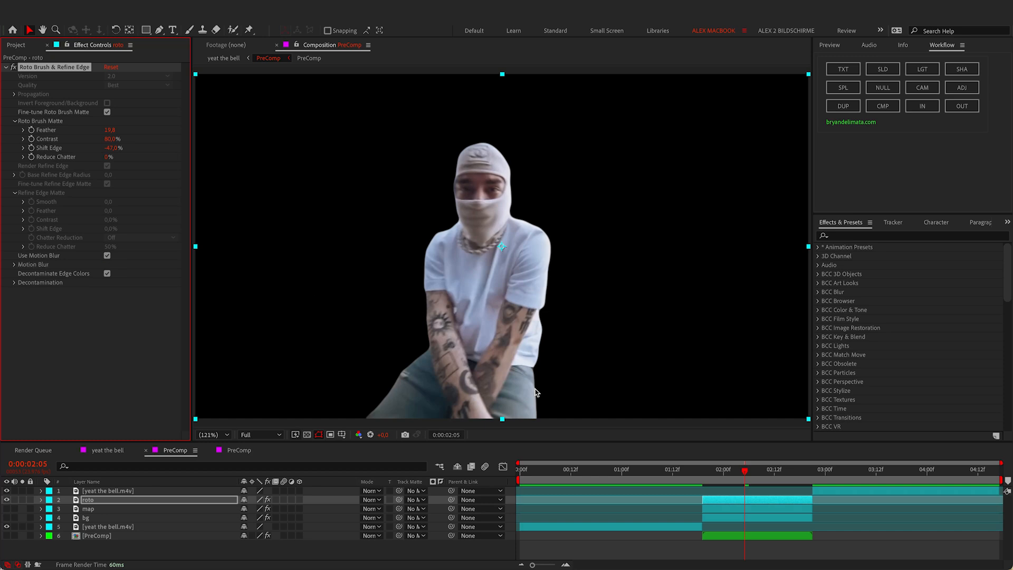
click(7, 518)
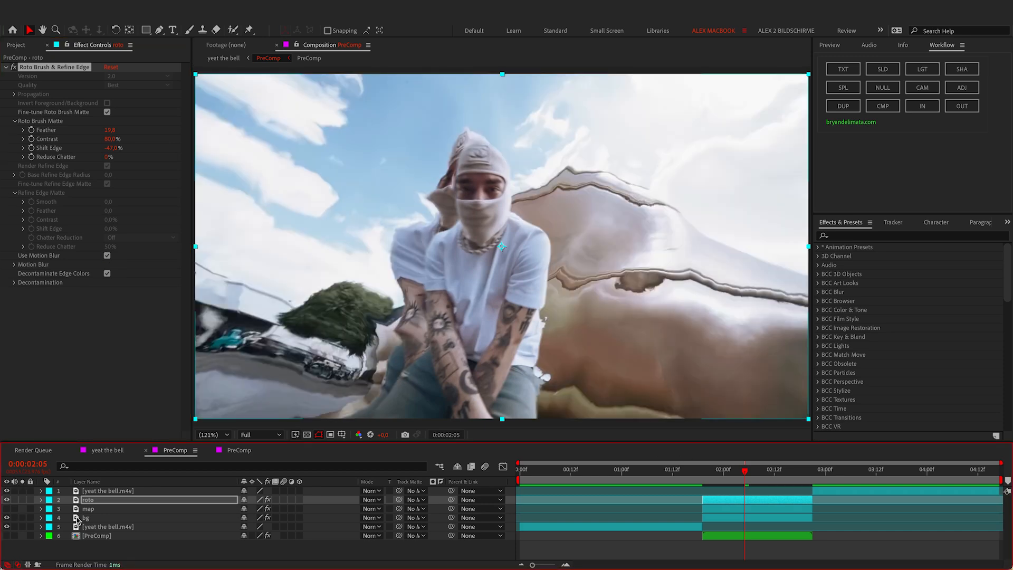
Step: Select the bg layer, stop at frame 1:19, and collapse Optics Compensation in Effect Controls
click(123, 516)
click(678, 471)
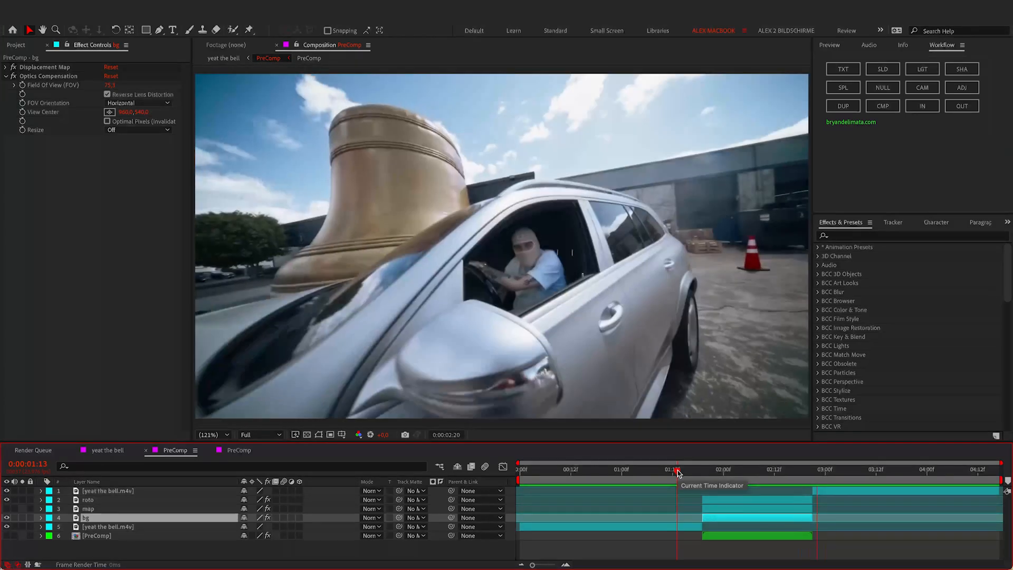
click(712, 521)
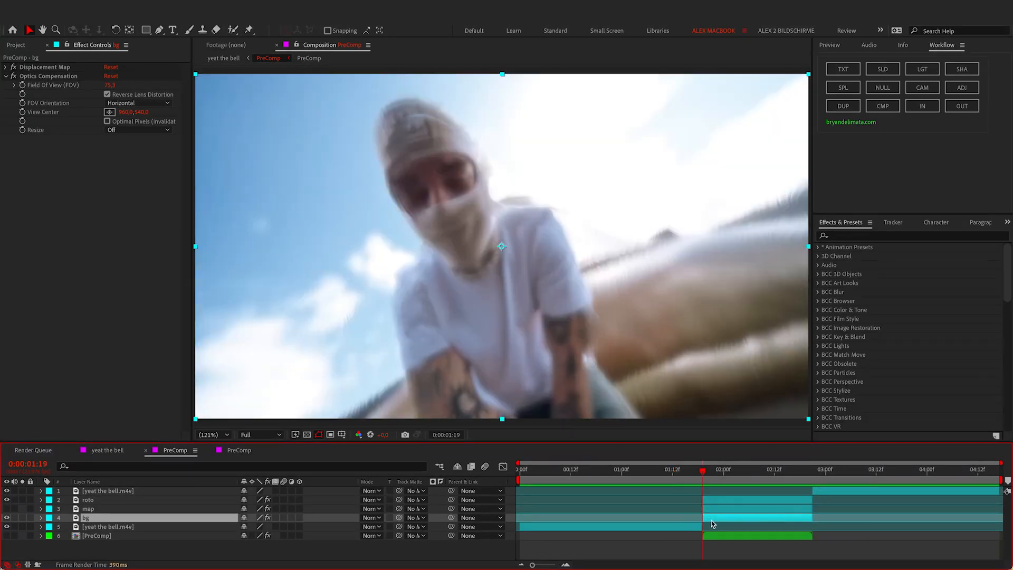
click(5, 77)
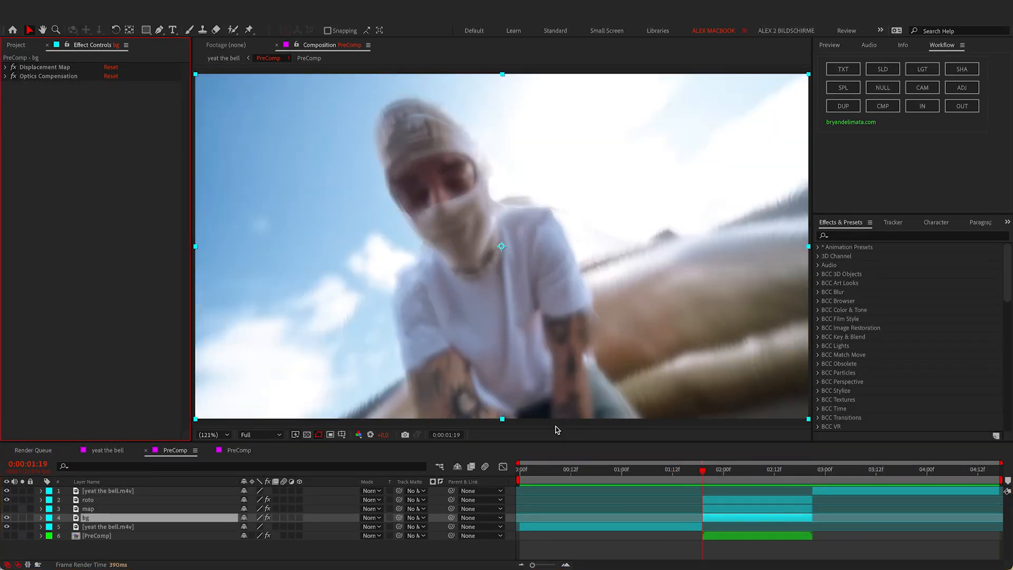
Step: Add Tritone to bg and change its midtones colour from brown to blue
key(ctrl+space)
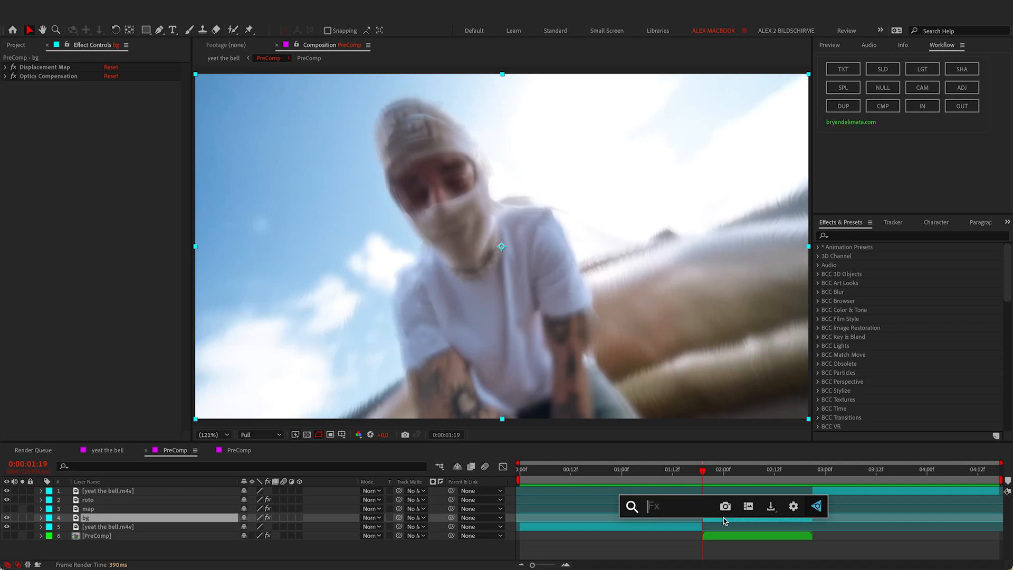
text(tri)
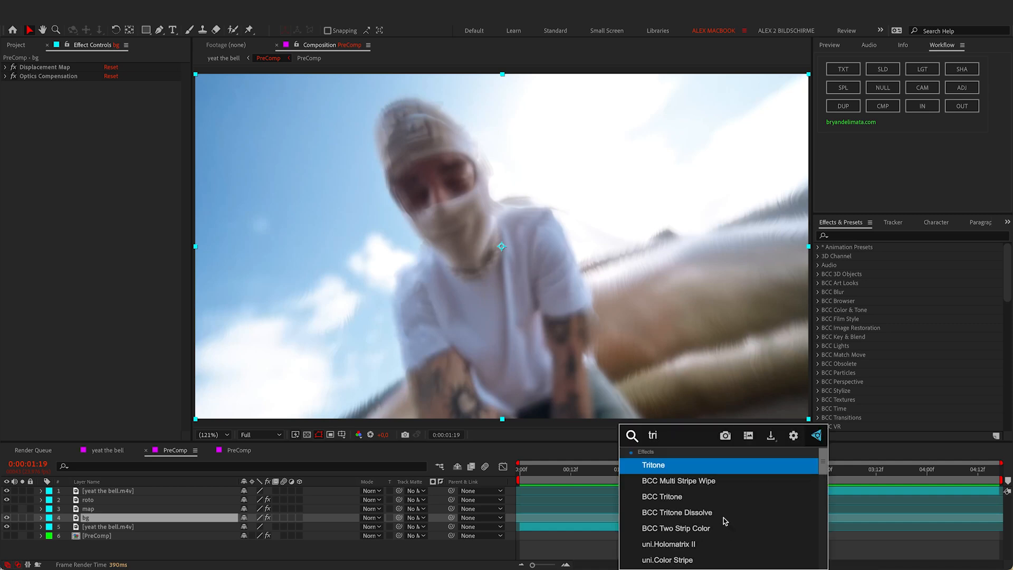
click(677, 466)
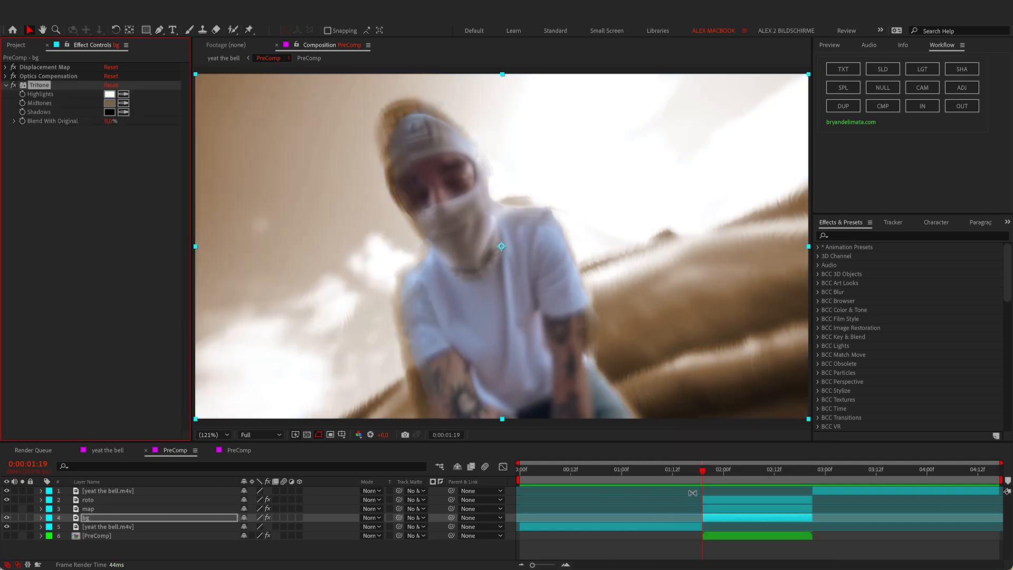
click(735, 479)
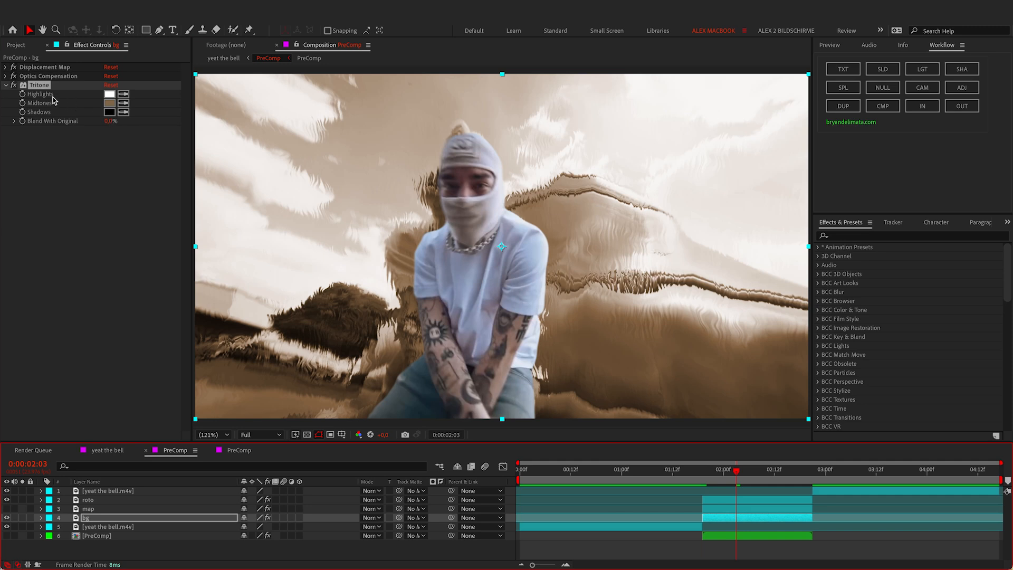
click(109, 103)
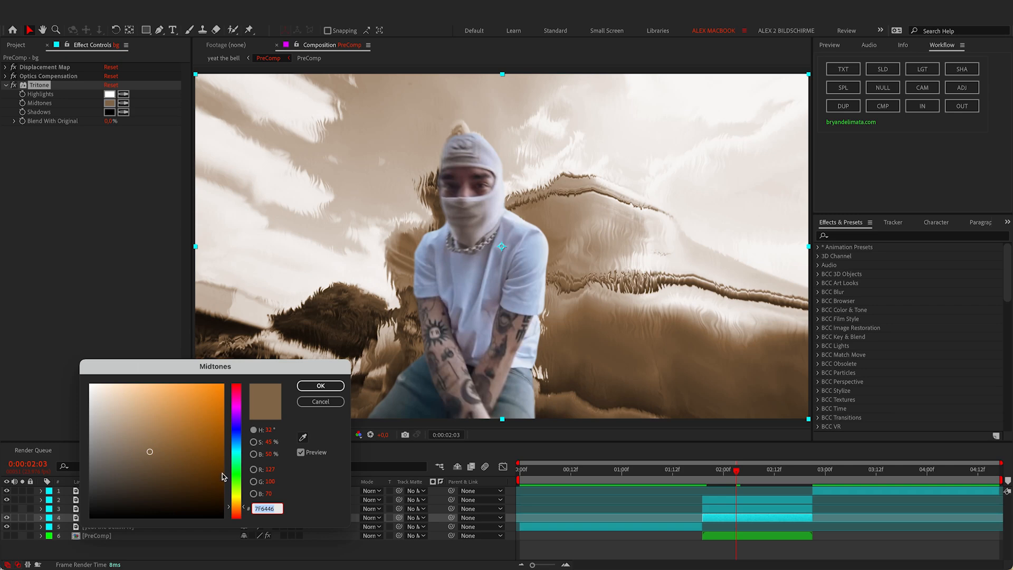
mouse_move(236, 447)
mouse_down()
mouse_move(239, 386)
mouse_move(240, 458)
mouse_move(239, 446)
mouse_up()
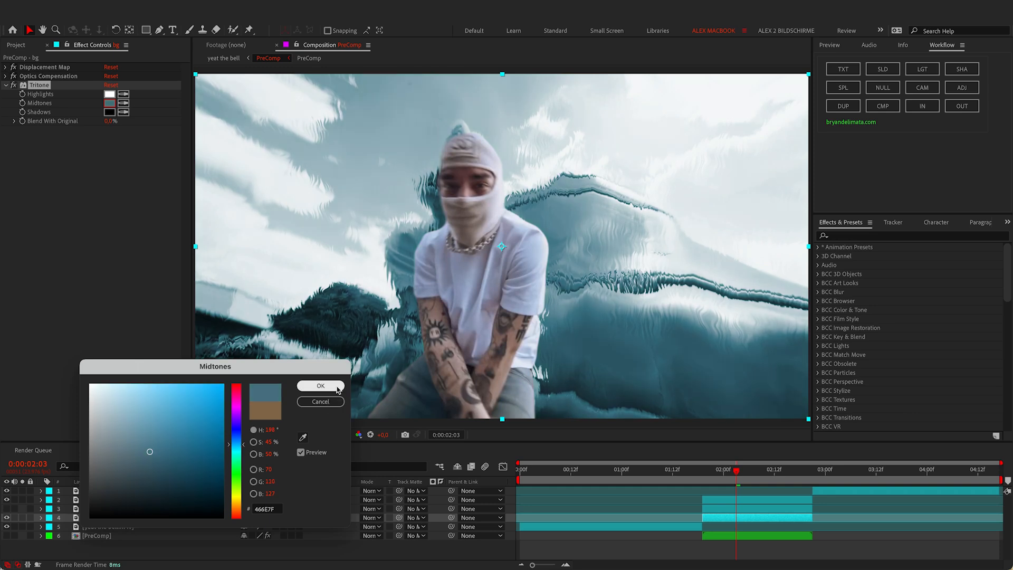
click(320, 386)
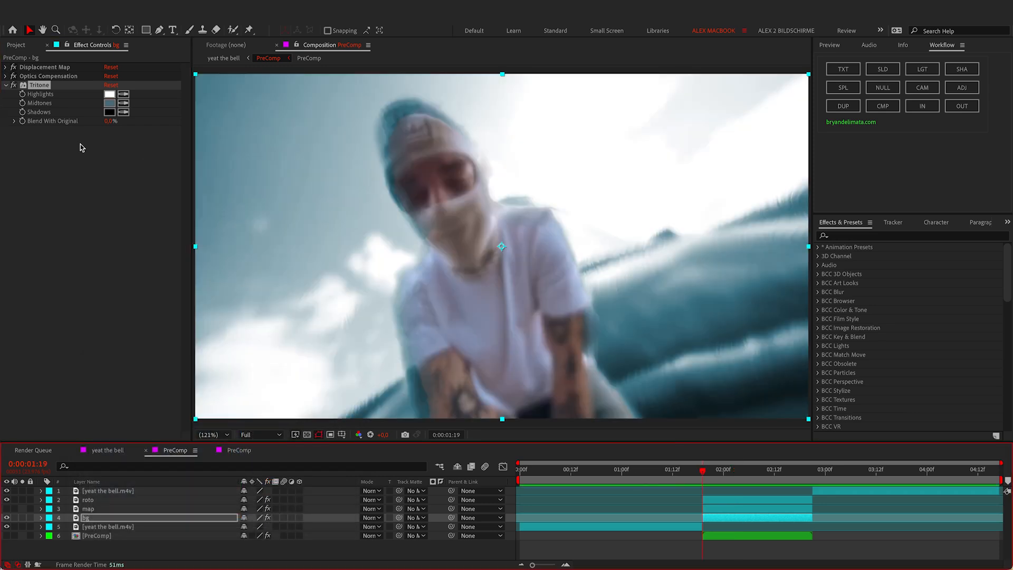
Step: Keyframe Tritone's Blend With Original so it reaches 100% at 0:00:02:20
click(22, 121)
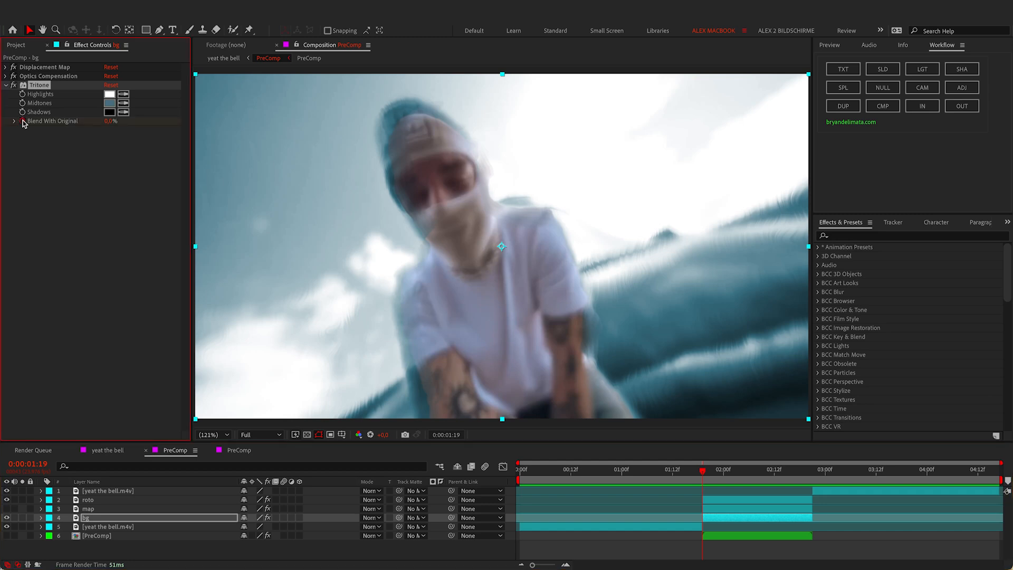
click(811, 479)
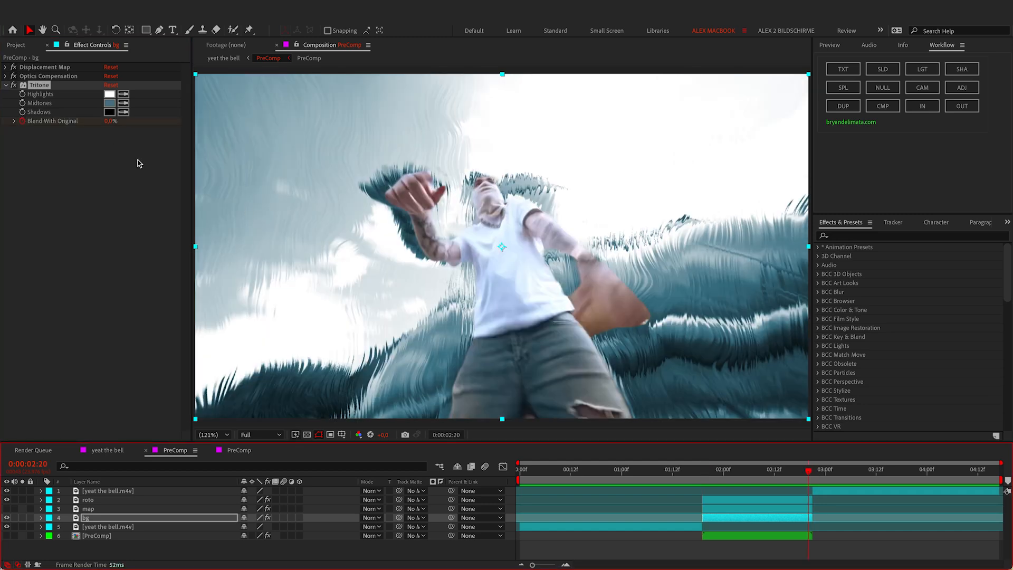
click(109, 121)
text(100)
key(Return)
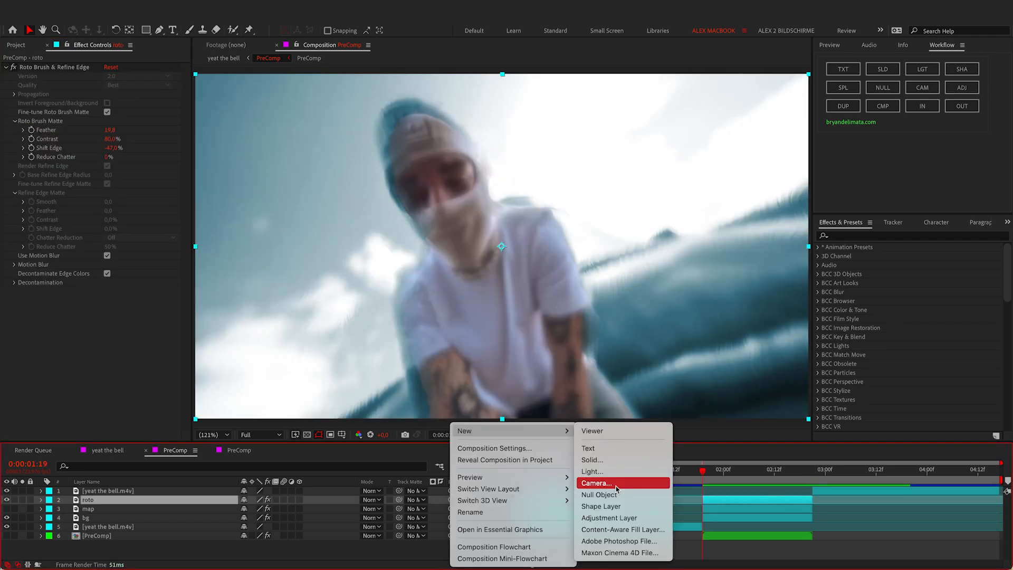
Step: Add an adjustment layer with a Glow effect using the Screen glow operation
click(622, 518)
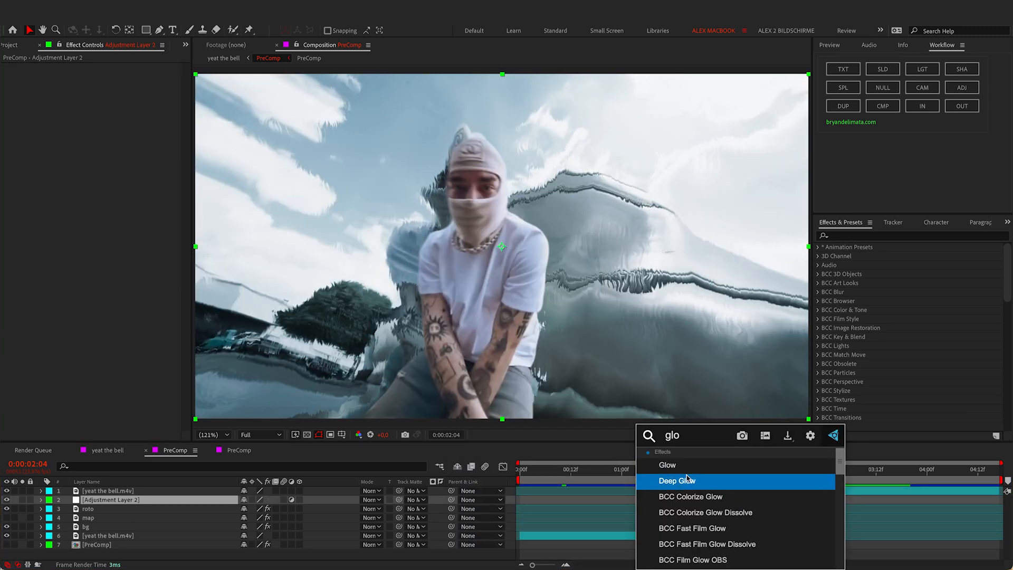
click(683, 466)
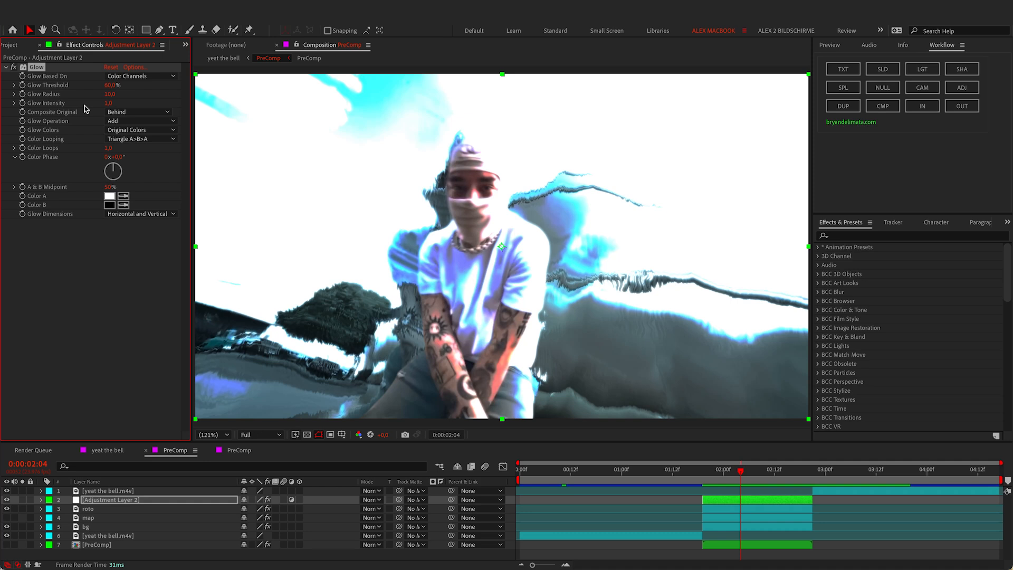
click(125, 122)
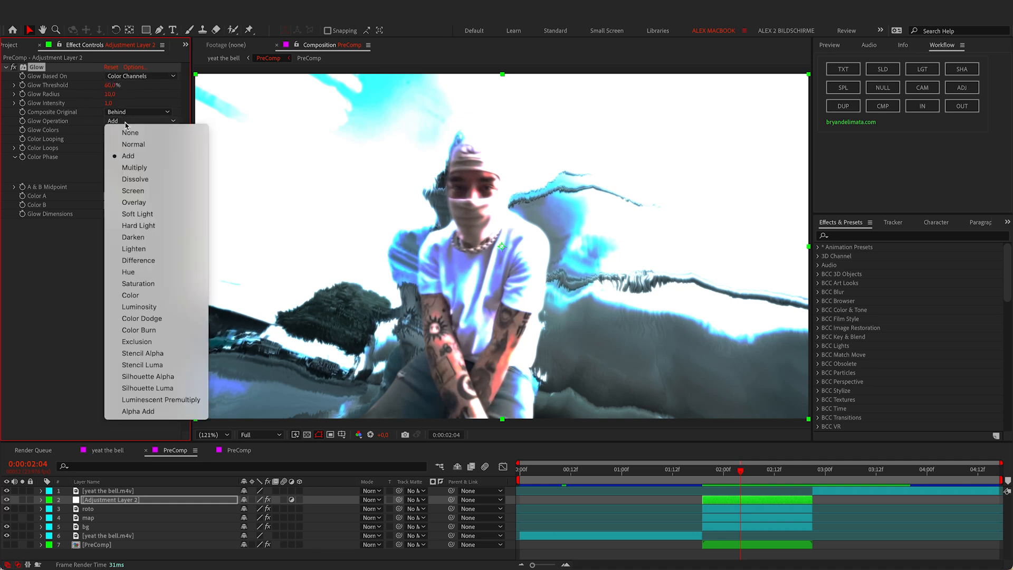
click(151, 192)
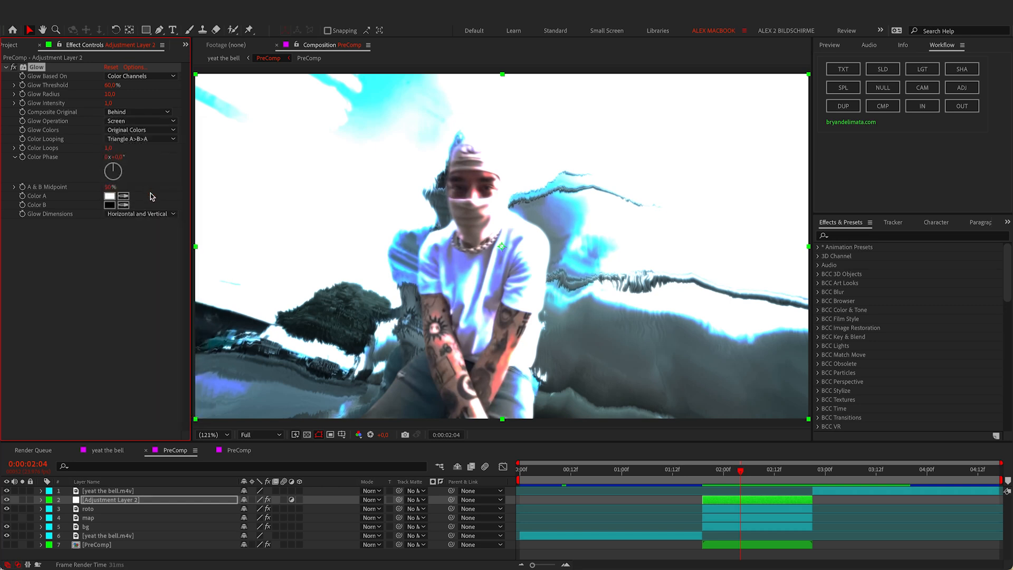
Step: Set Glow Threshold to 85%, Radius to 150 and Intensity to 1,5
click(109, 85)
text(80)
key(Return)
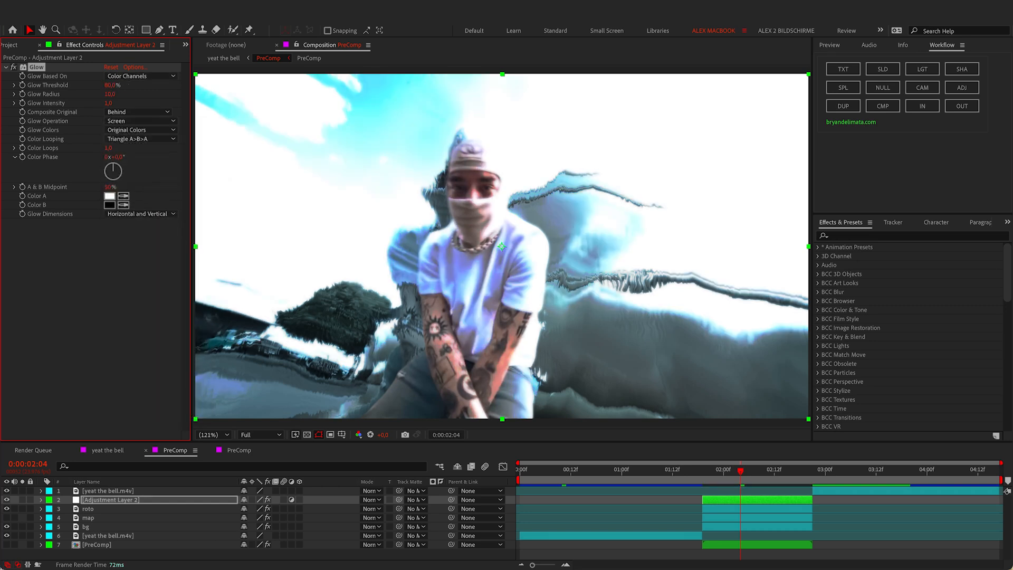
click(109, 85)
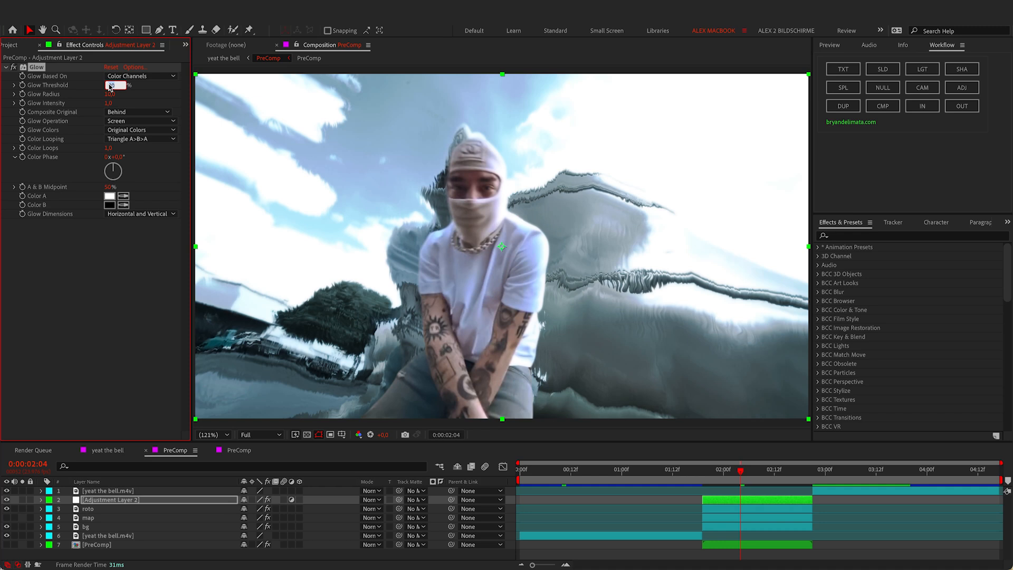
text(85)
key(Return)
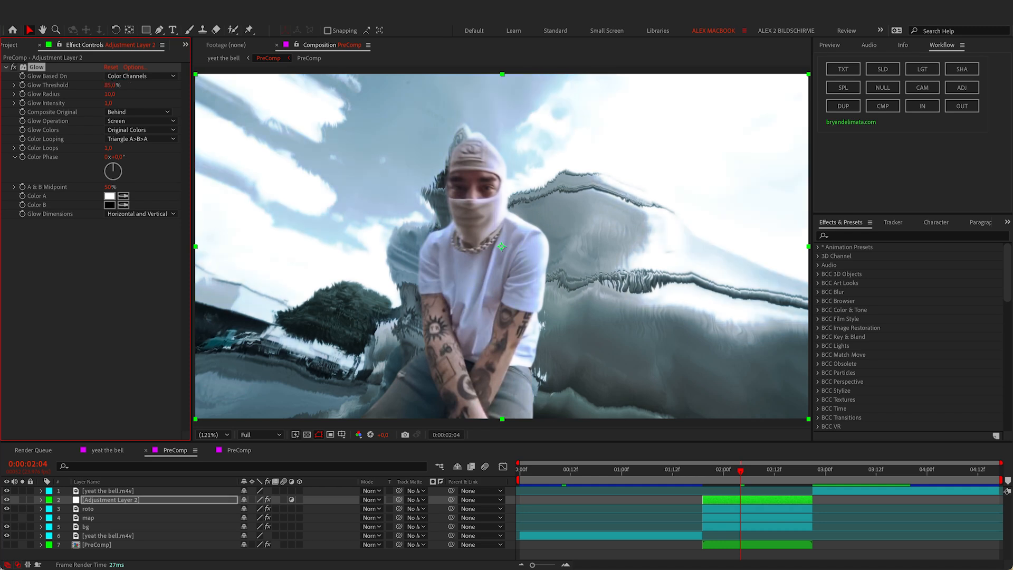
click(109, 93)
text(1)
key(Return)
click(109, 103)
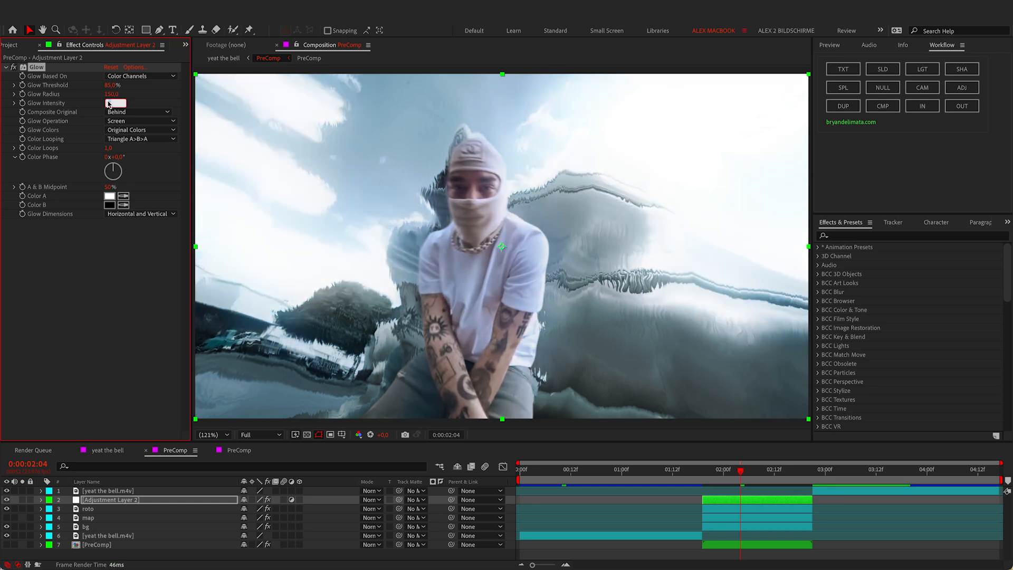
text(1,5)
key(Return)
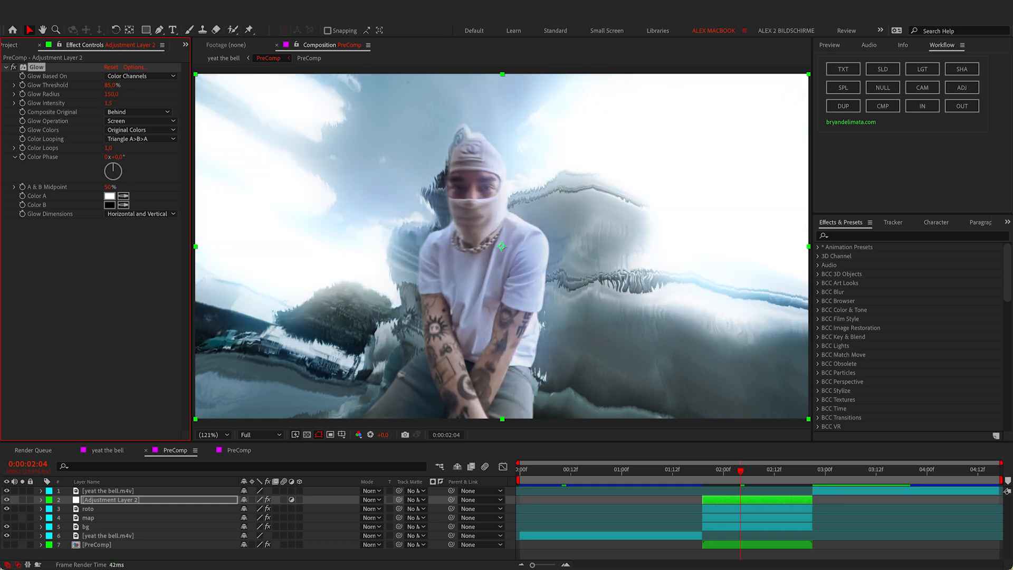
Step: Keyframe Glow Intensity at 0:00:01:19 and move the time to 0:00:02:20
click(702, 473)
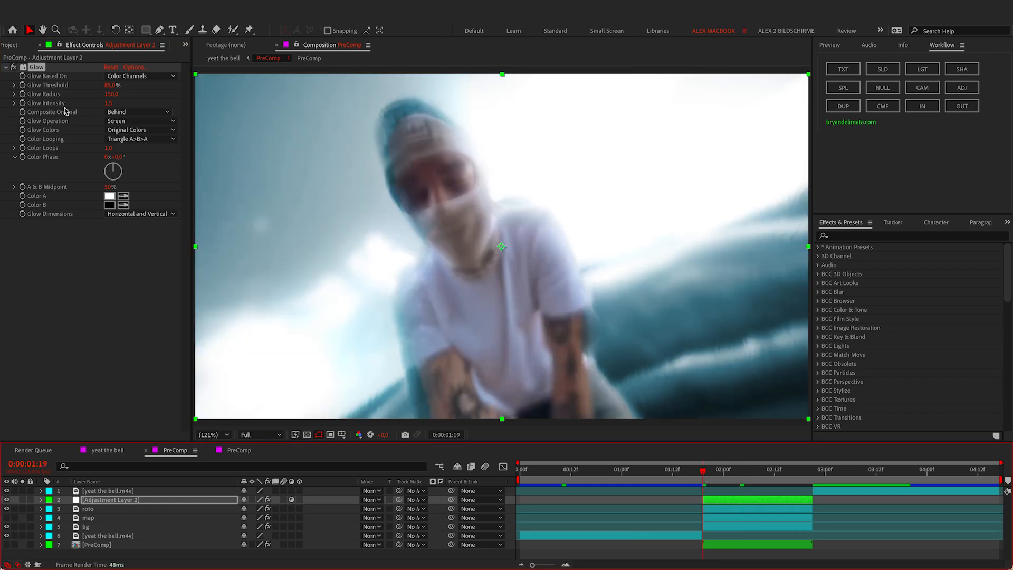
click(22, 103)
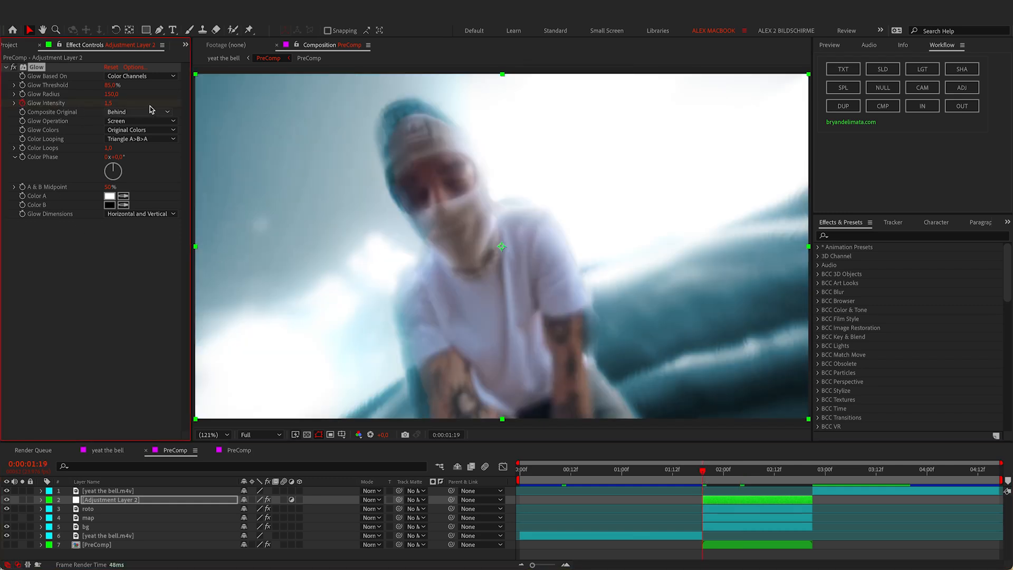
click(808, 472)
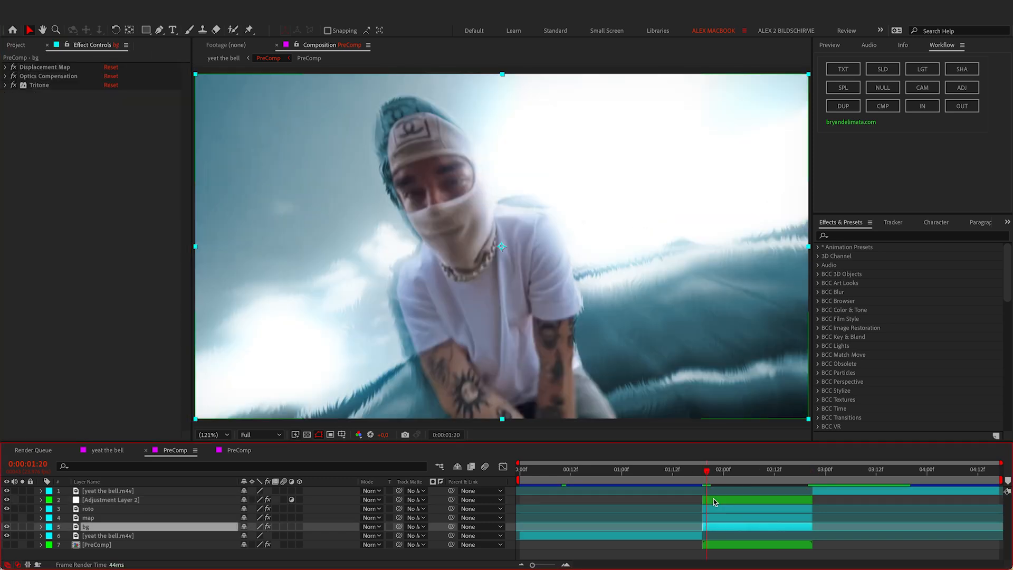
Step: Pre-compose the adjustment, roto, map and bg layers as 'liquid effect' and play it back
shift+click(713, 499)
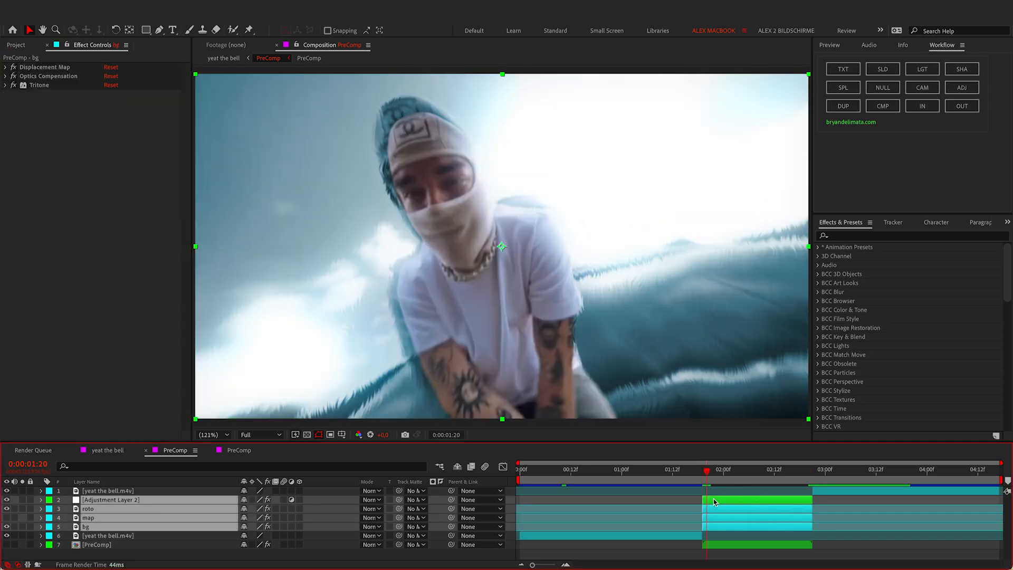
right_click(713, 498)
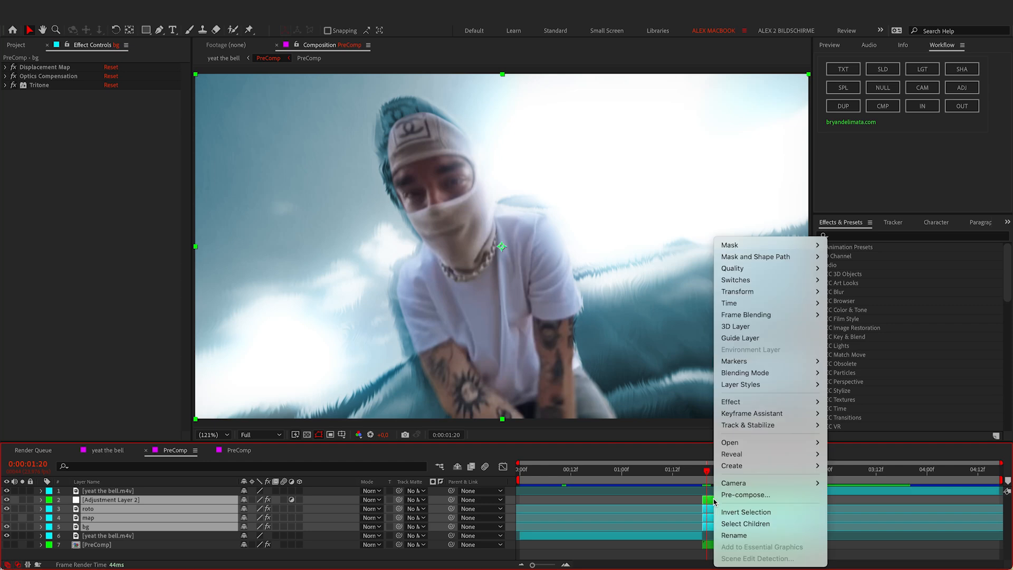
click(744, 493)
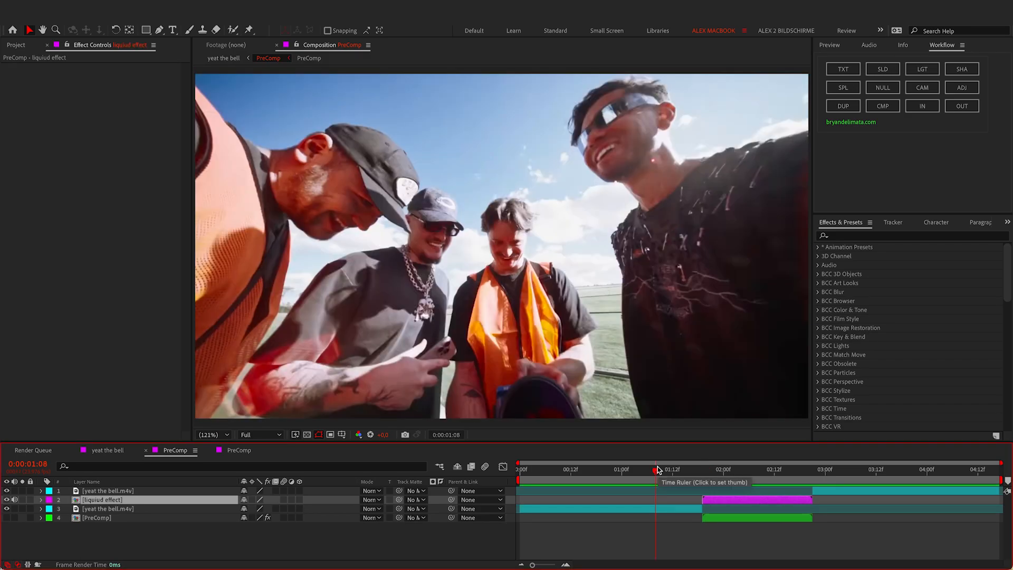
key(space)
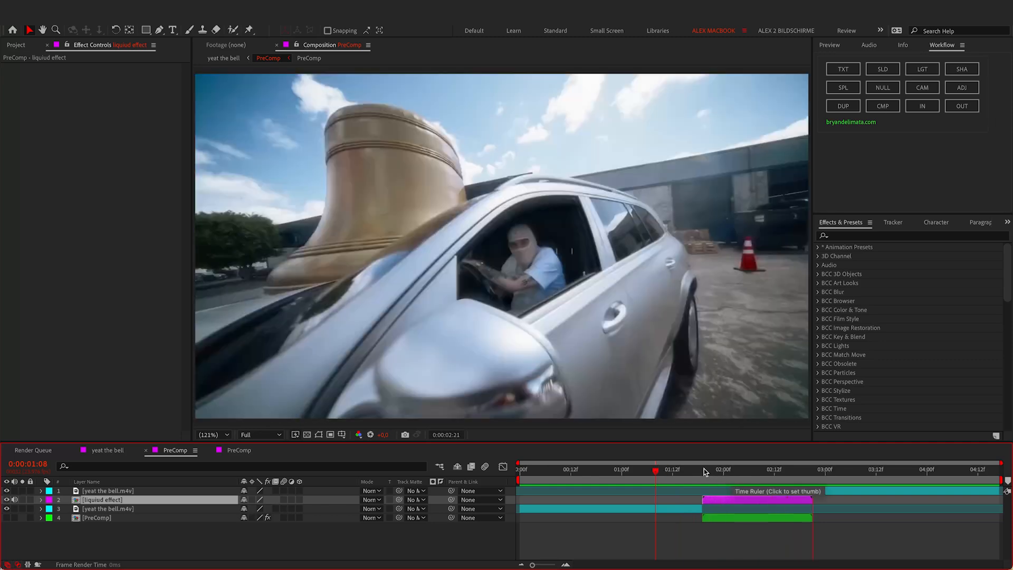
Step: At 0:00:01:19, apply Radial Blur to the liquid effect layer via the effect search
click(703, 469)
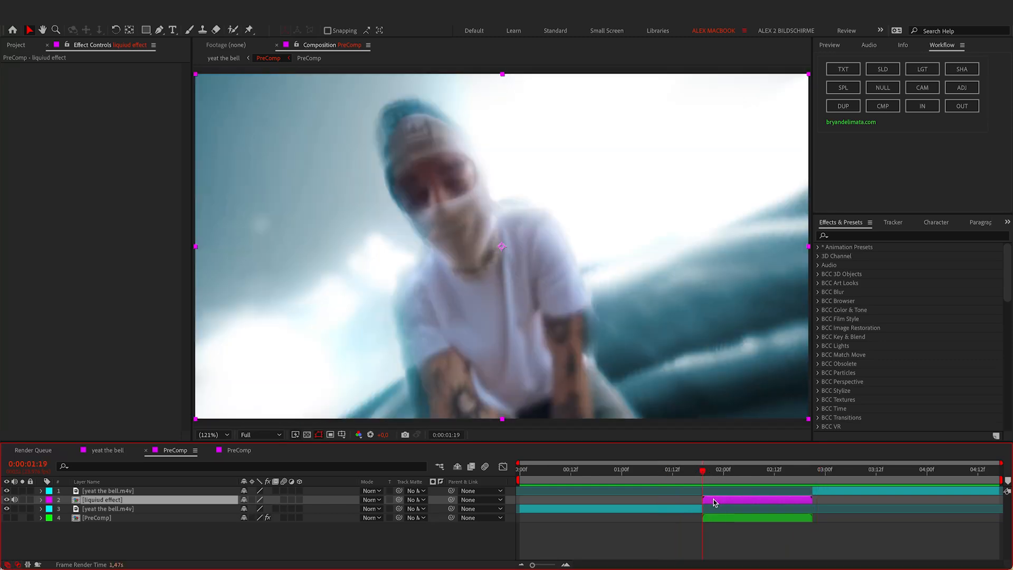
key(ctrl+space)
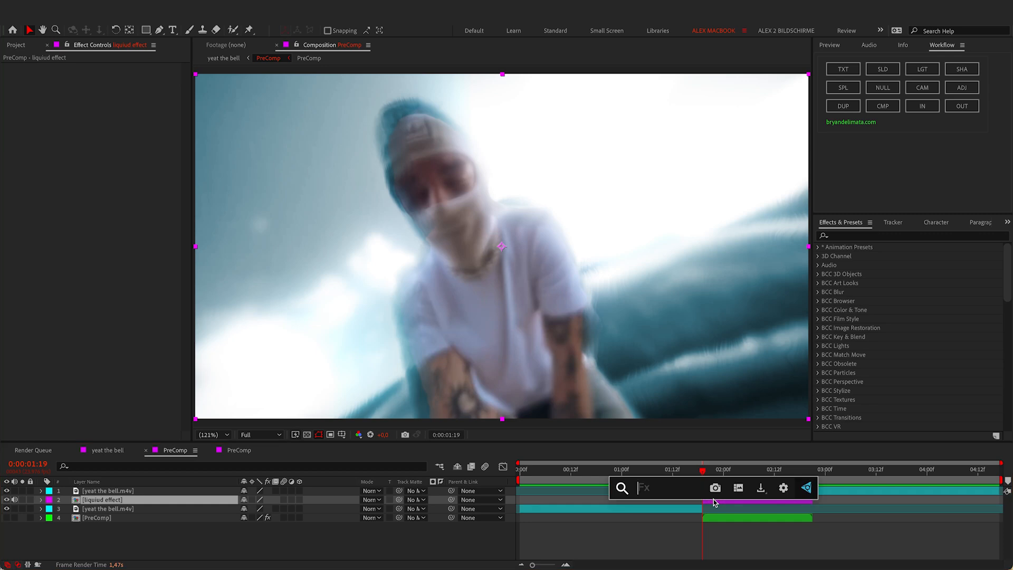
text(rad)
key(Escape)
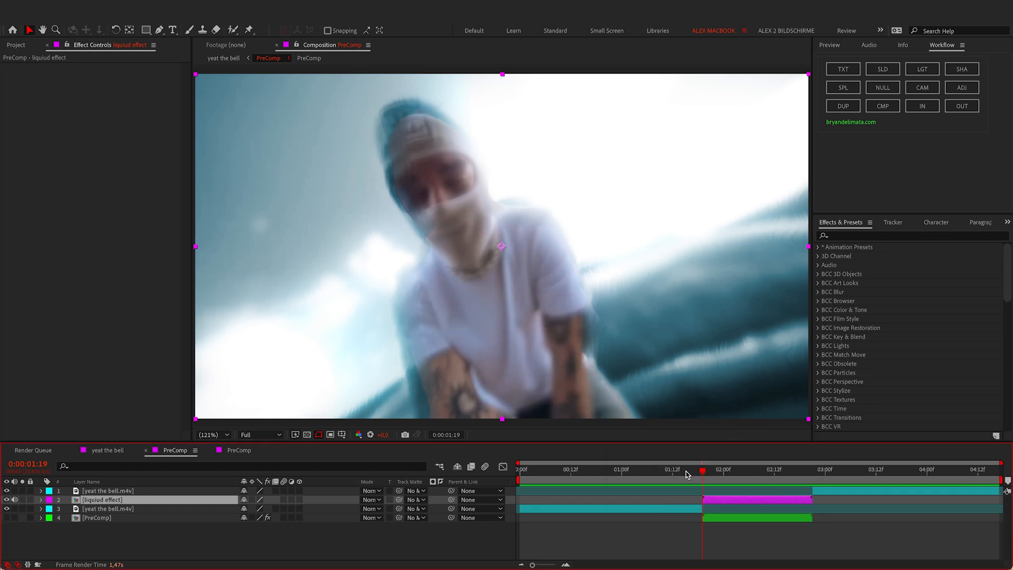
key(ctrl+space)
text(radial bl)
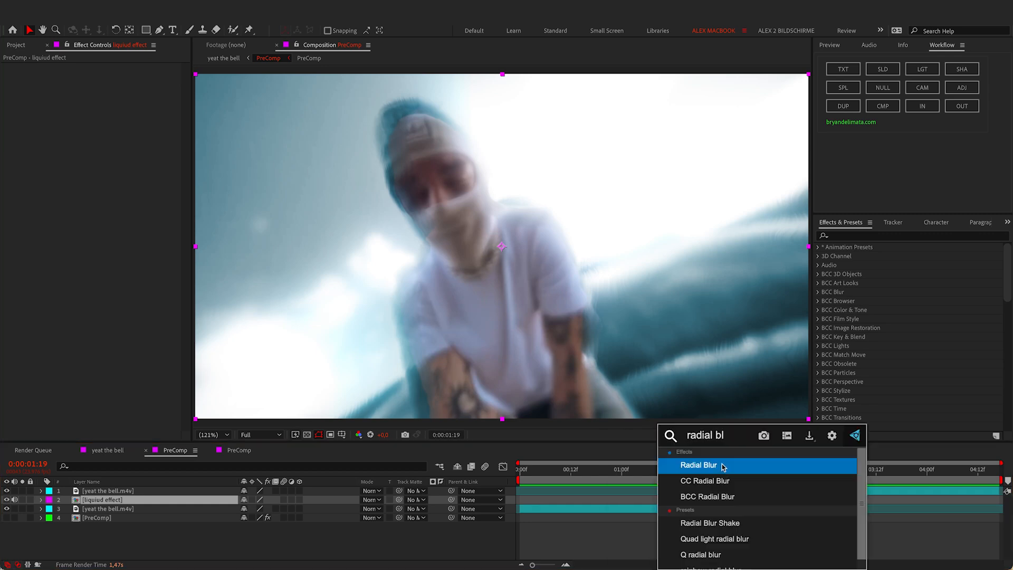
key(Return)
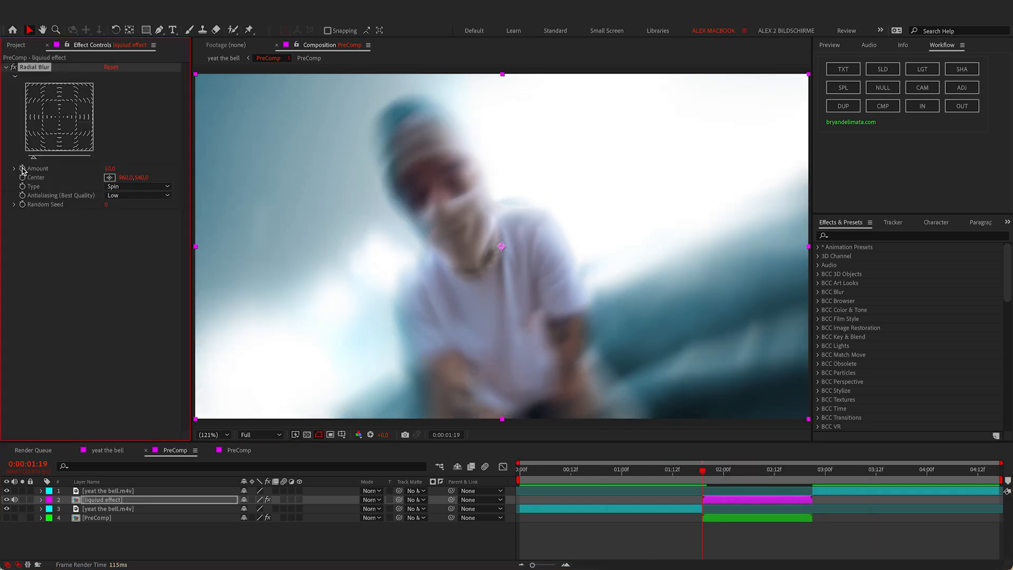
Step: Keyframe Radial Blur Amount, dropping it to 0 ten frames later, and search effects for rsmb
click(23, 168)
key(shift+Page_Down)
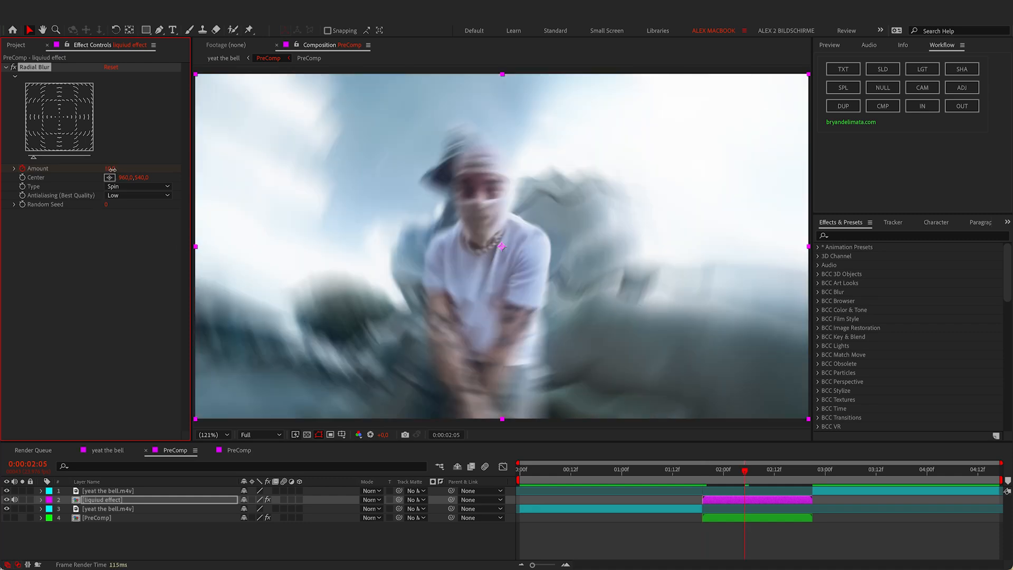
drag(112, 168, 79, 169)
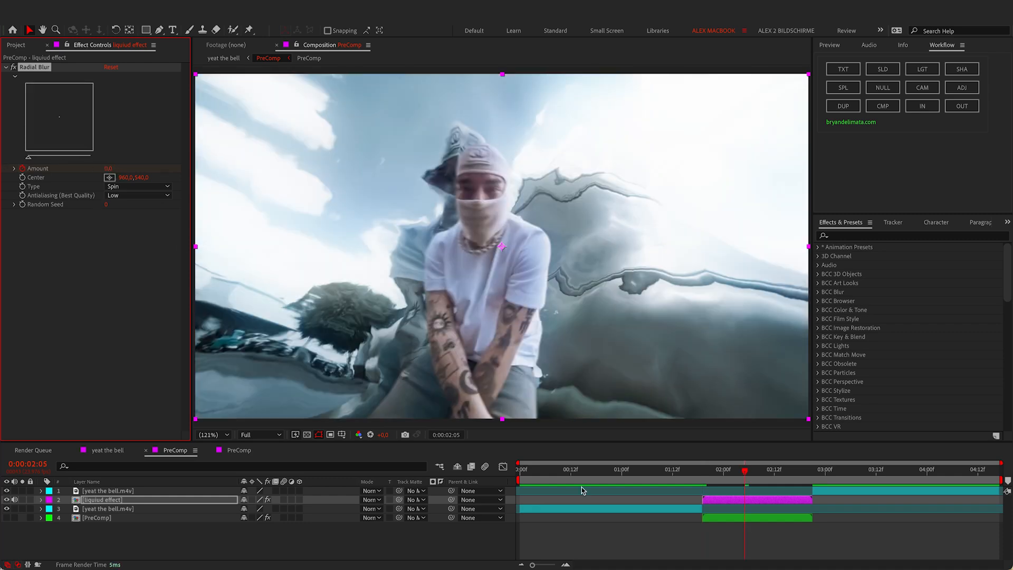
key(ctrl+space)
text(rsmb)
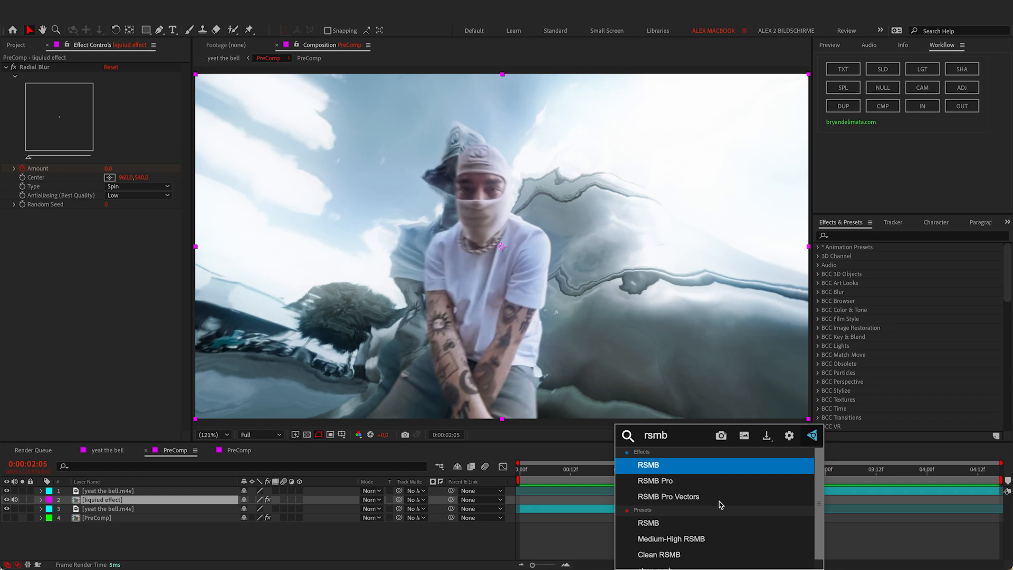
Step: Apply RSMB (Blur Amount 0.50) to the liquid effect layer, ordered above Radial Blur
click(675, 470)
drag(43, 63, 43, 63)
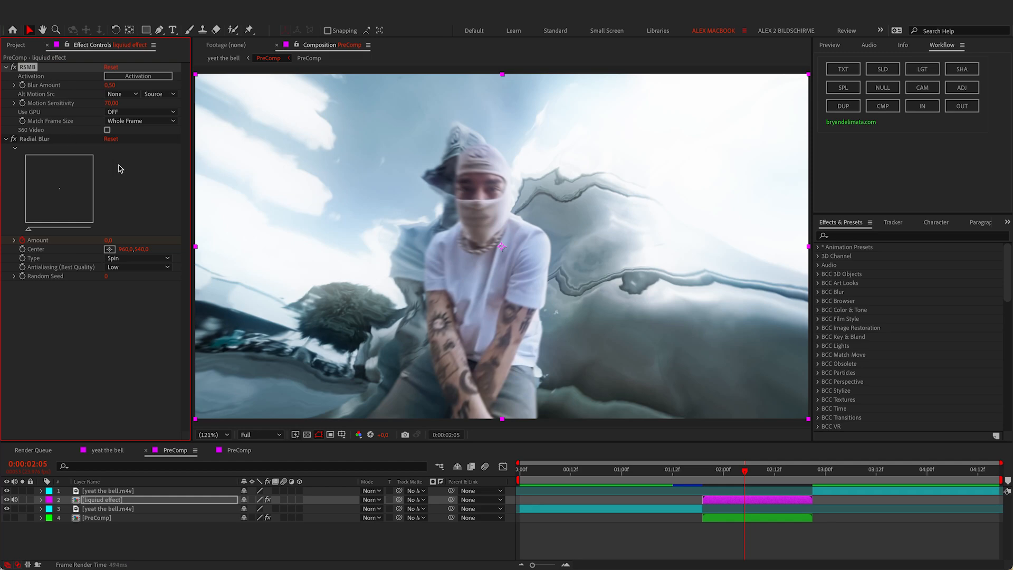
click(669, 470)
Step: Play the transition from 0:00:00:18, then scrub to 0:00:02:11 to review the warp
click(594, 470)
key(space)
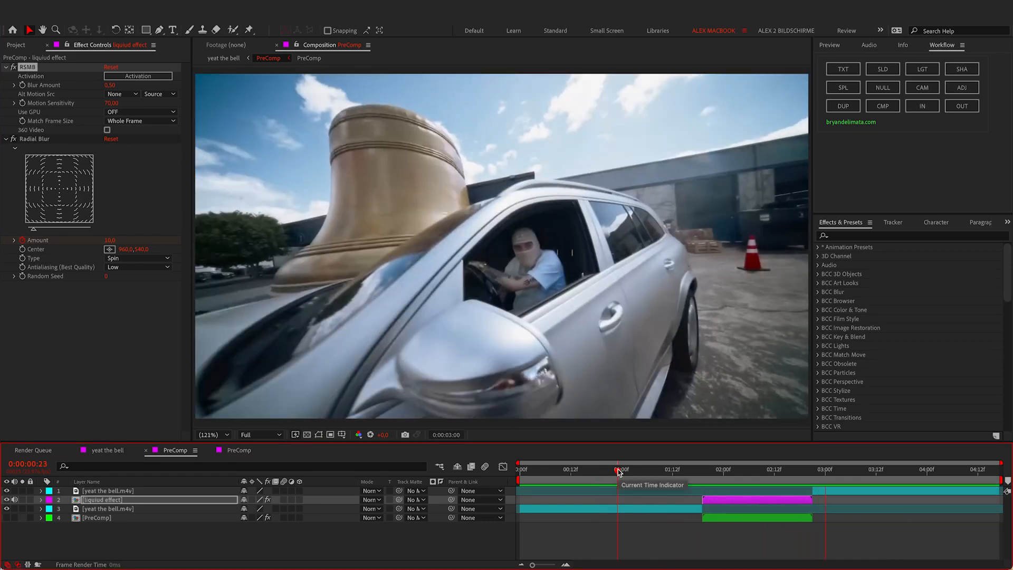
drag(618, 471, 770, 472)
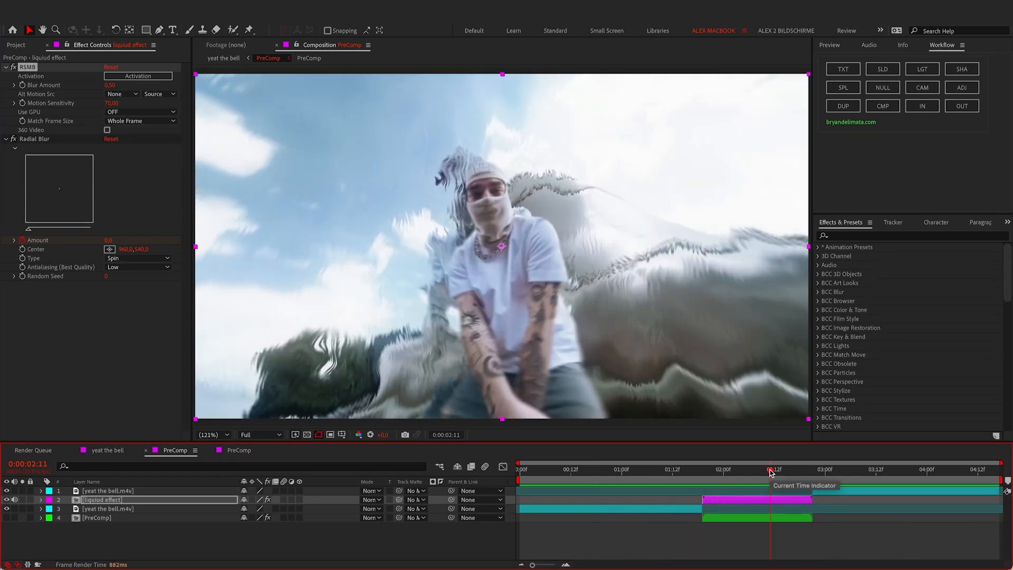